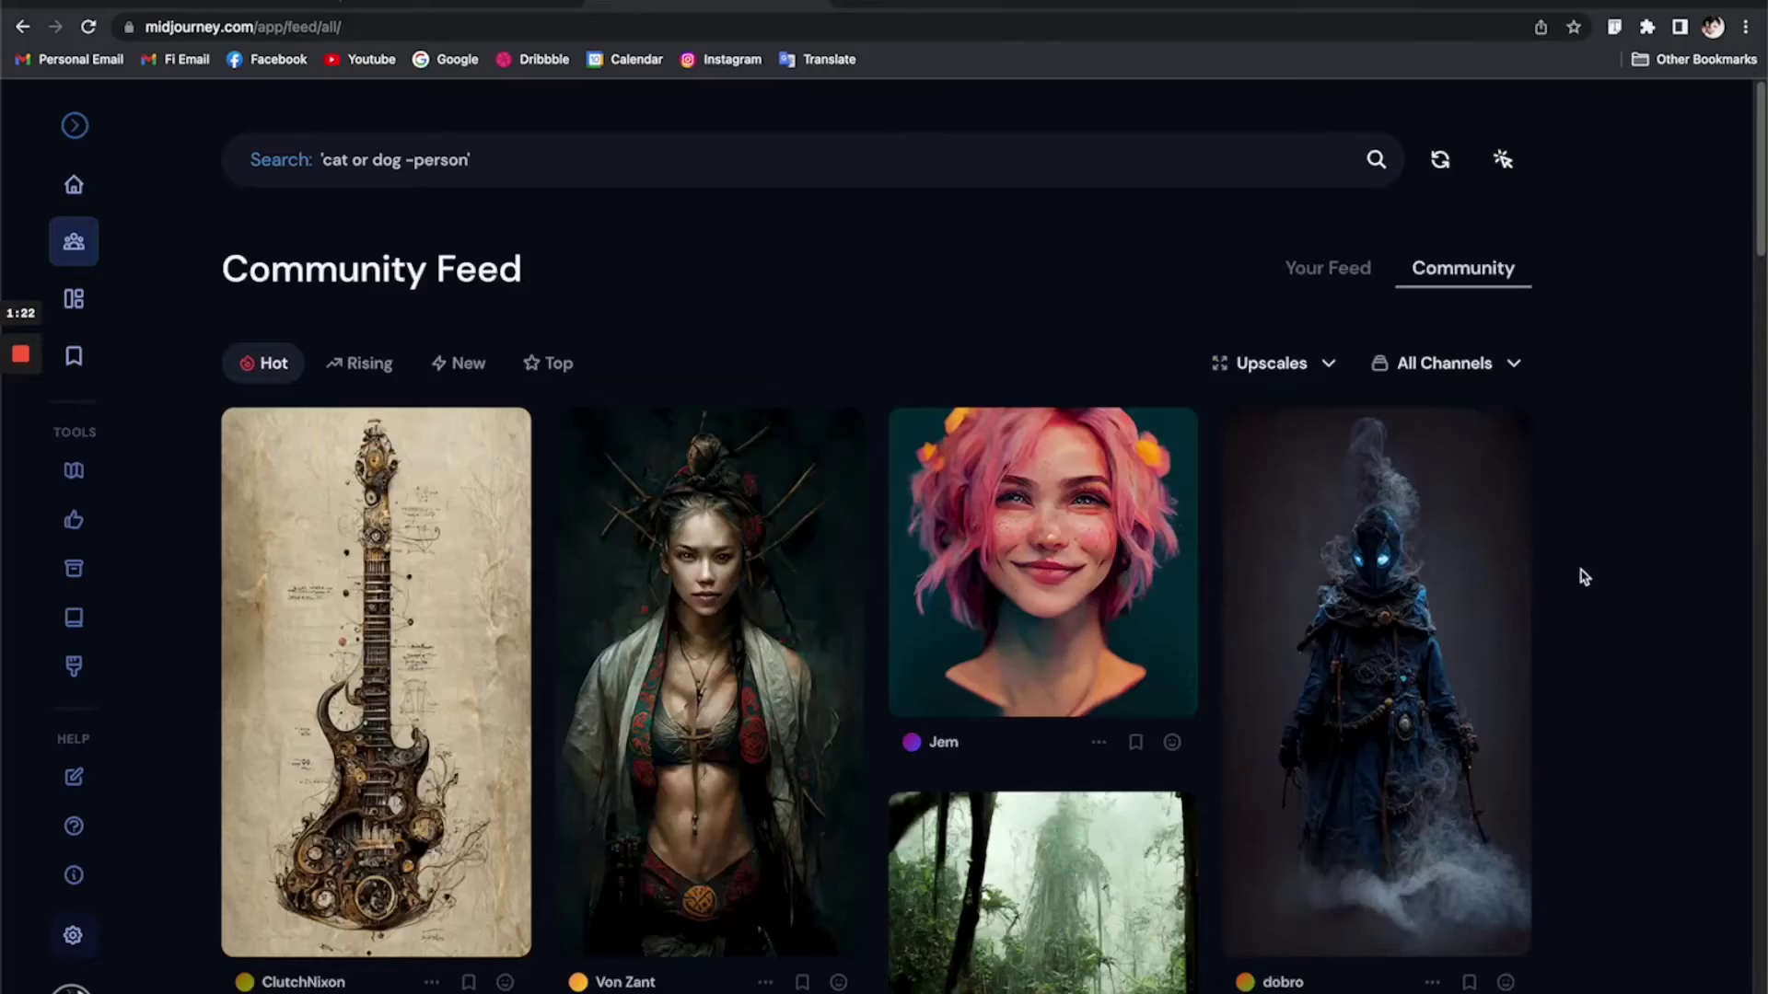
Step: Scroll through the Quick Start Guide docs, then go back to the Midjourney landing page
scroll(1584, 577, down, 3)
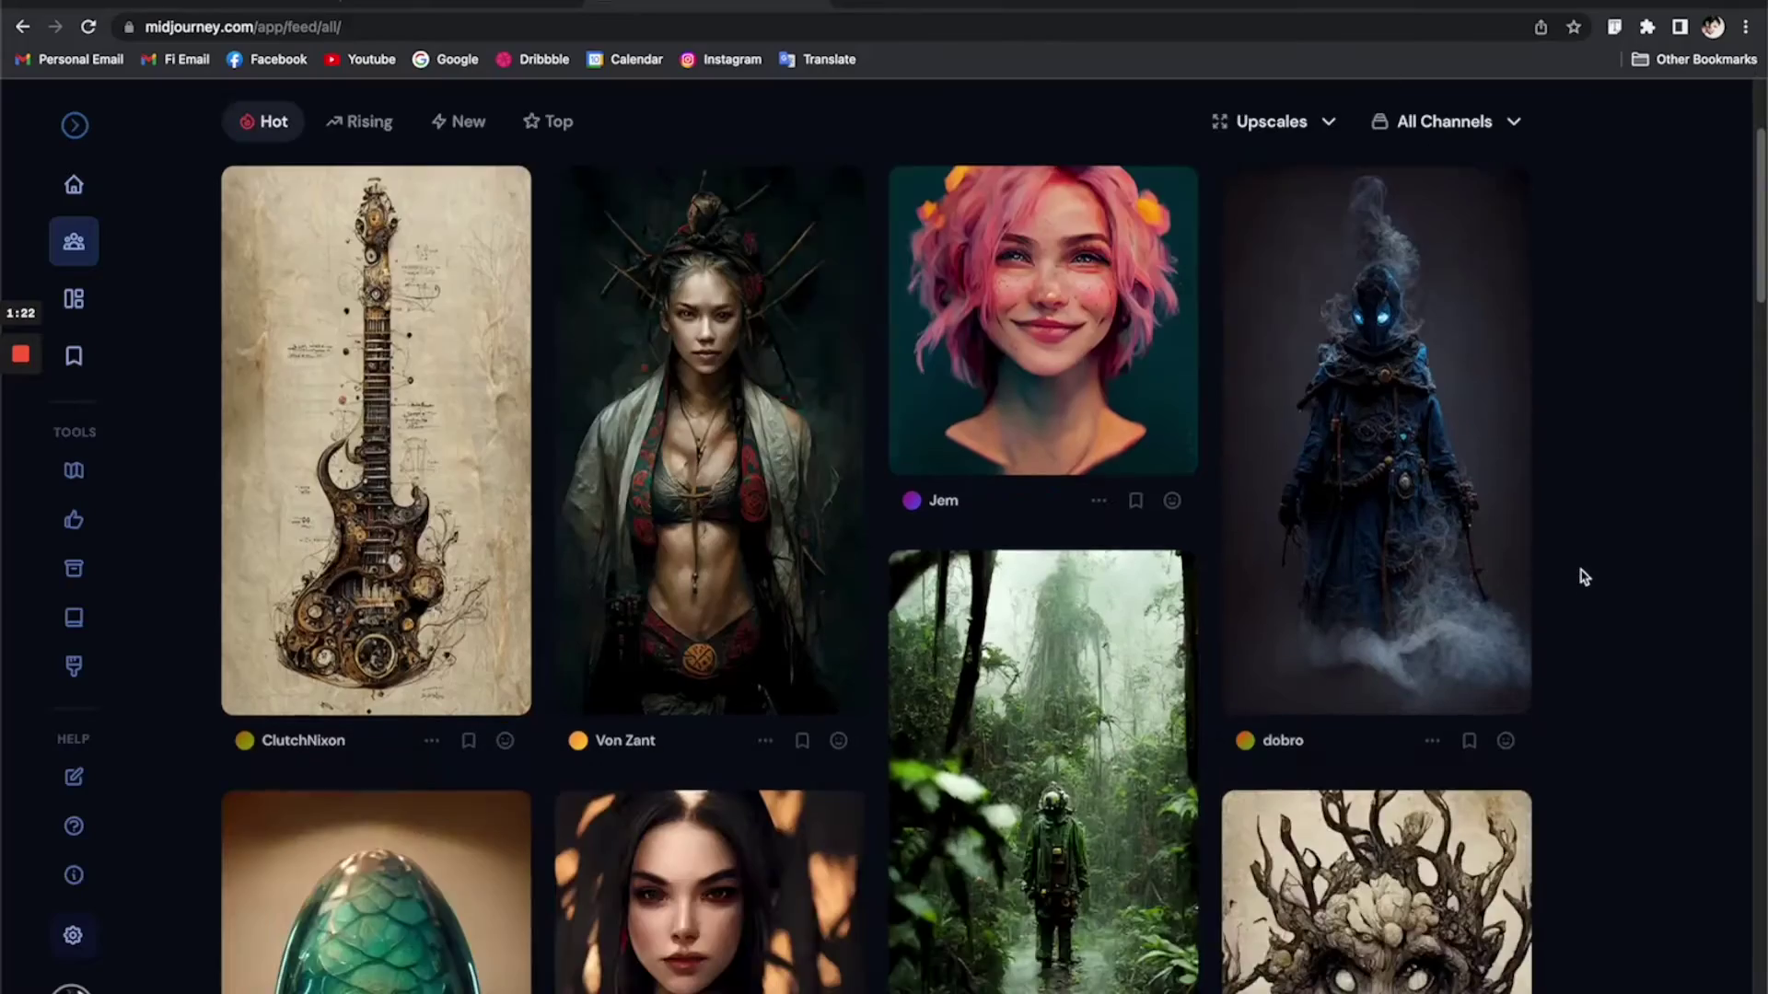
scroll(1584, 577, down, 2)
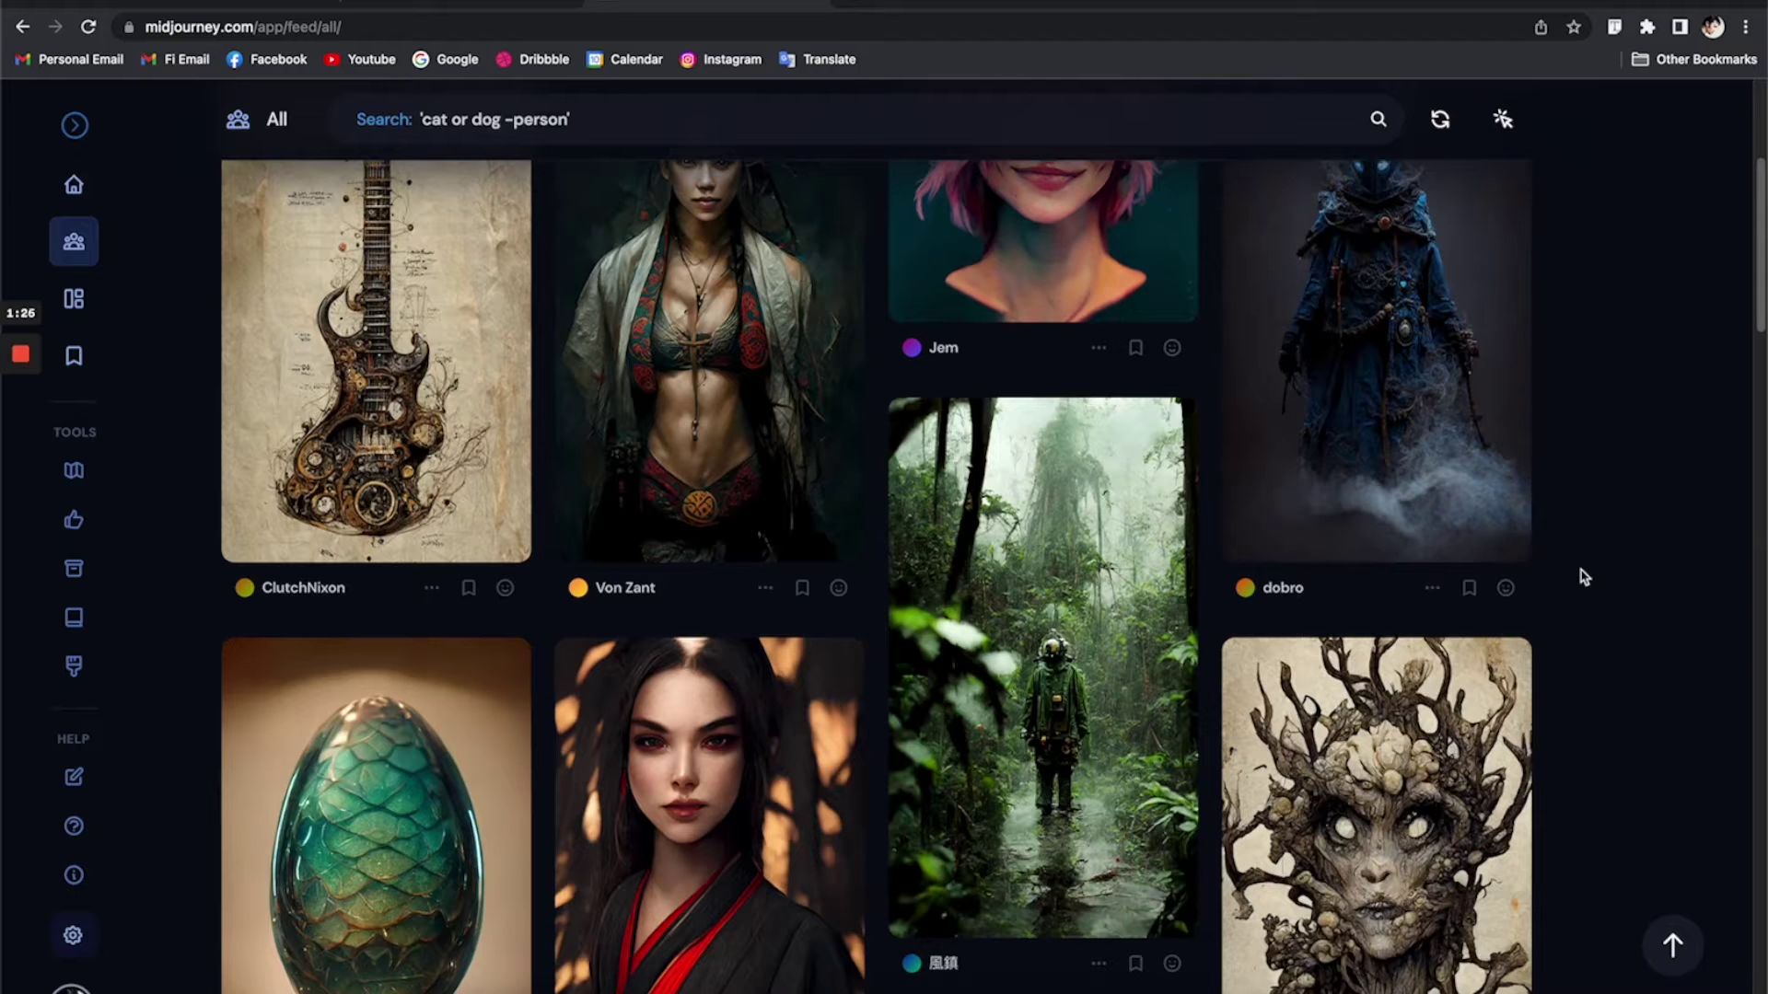
scroll(1584, 577, down, 4)
scroll(1583, 578, down, 4)
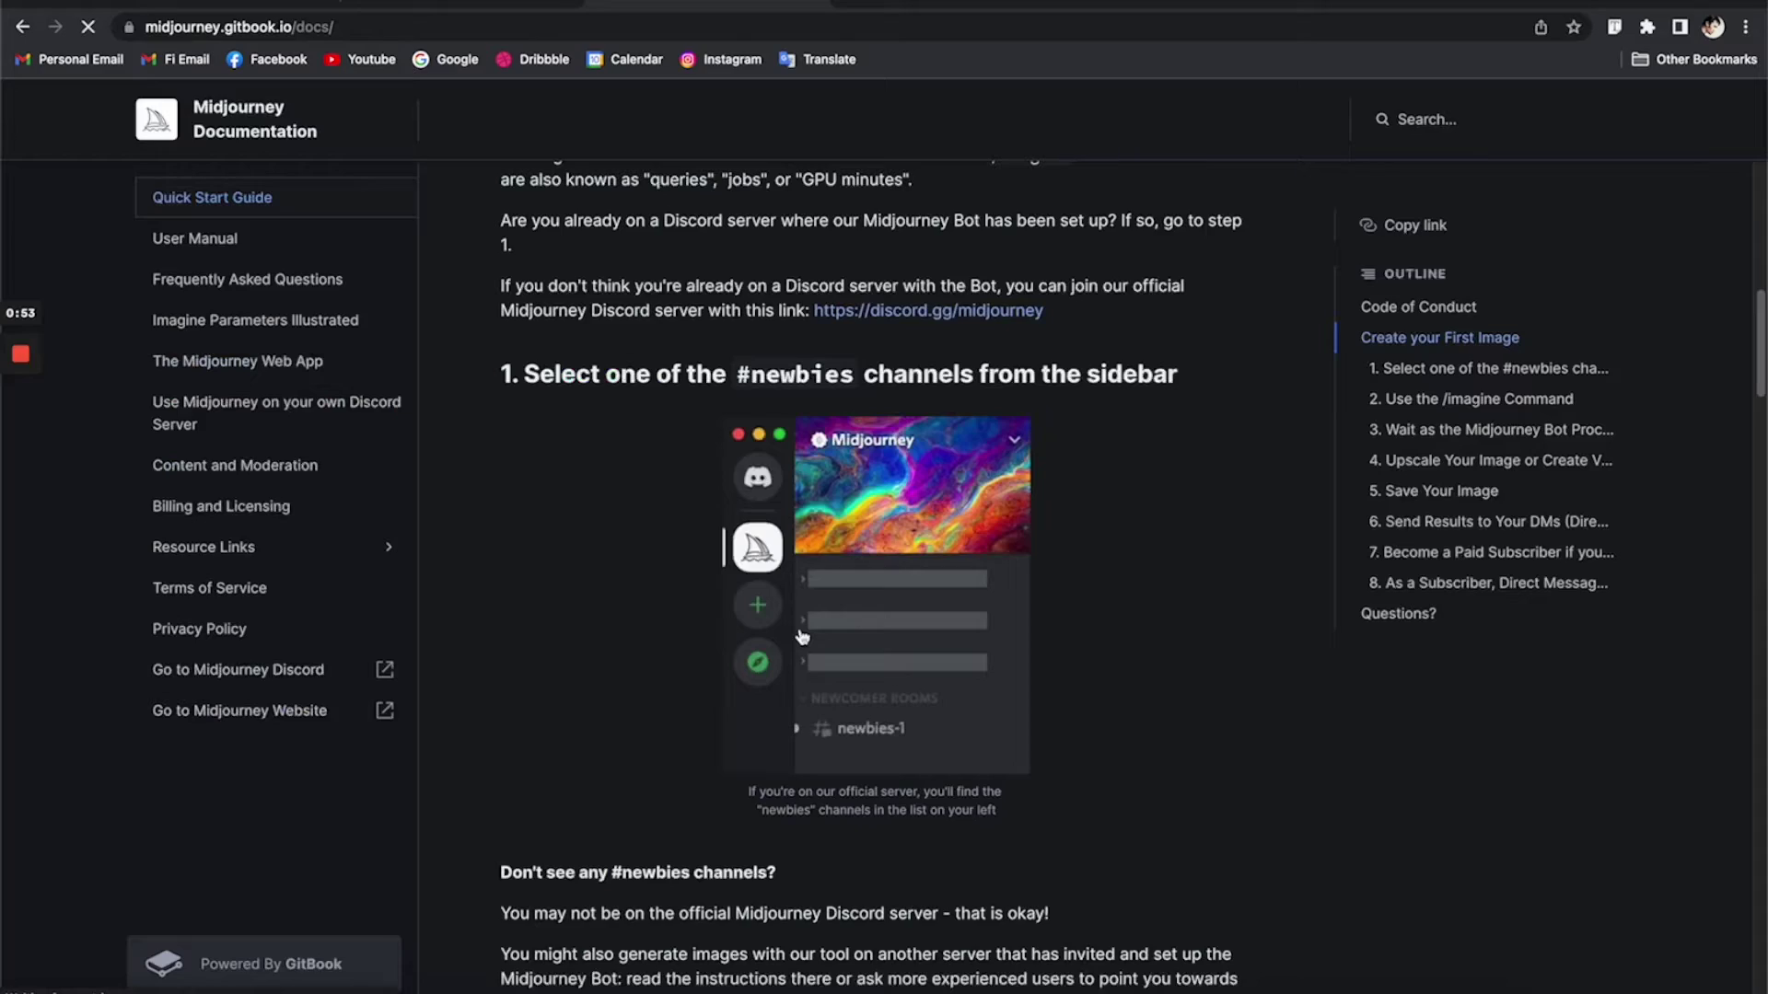
scroll(802, 635, down, 15)
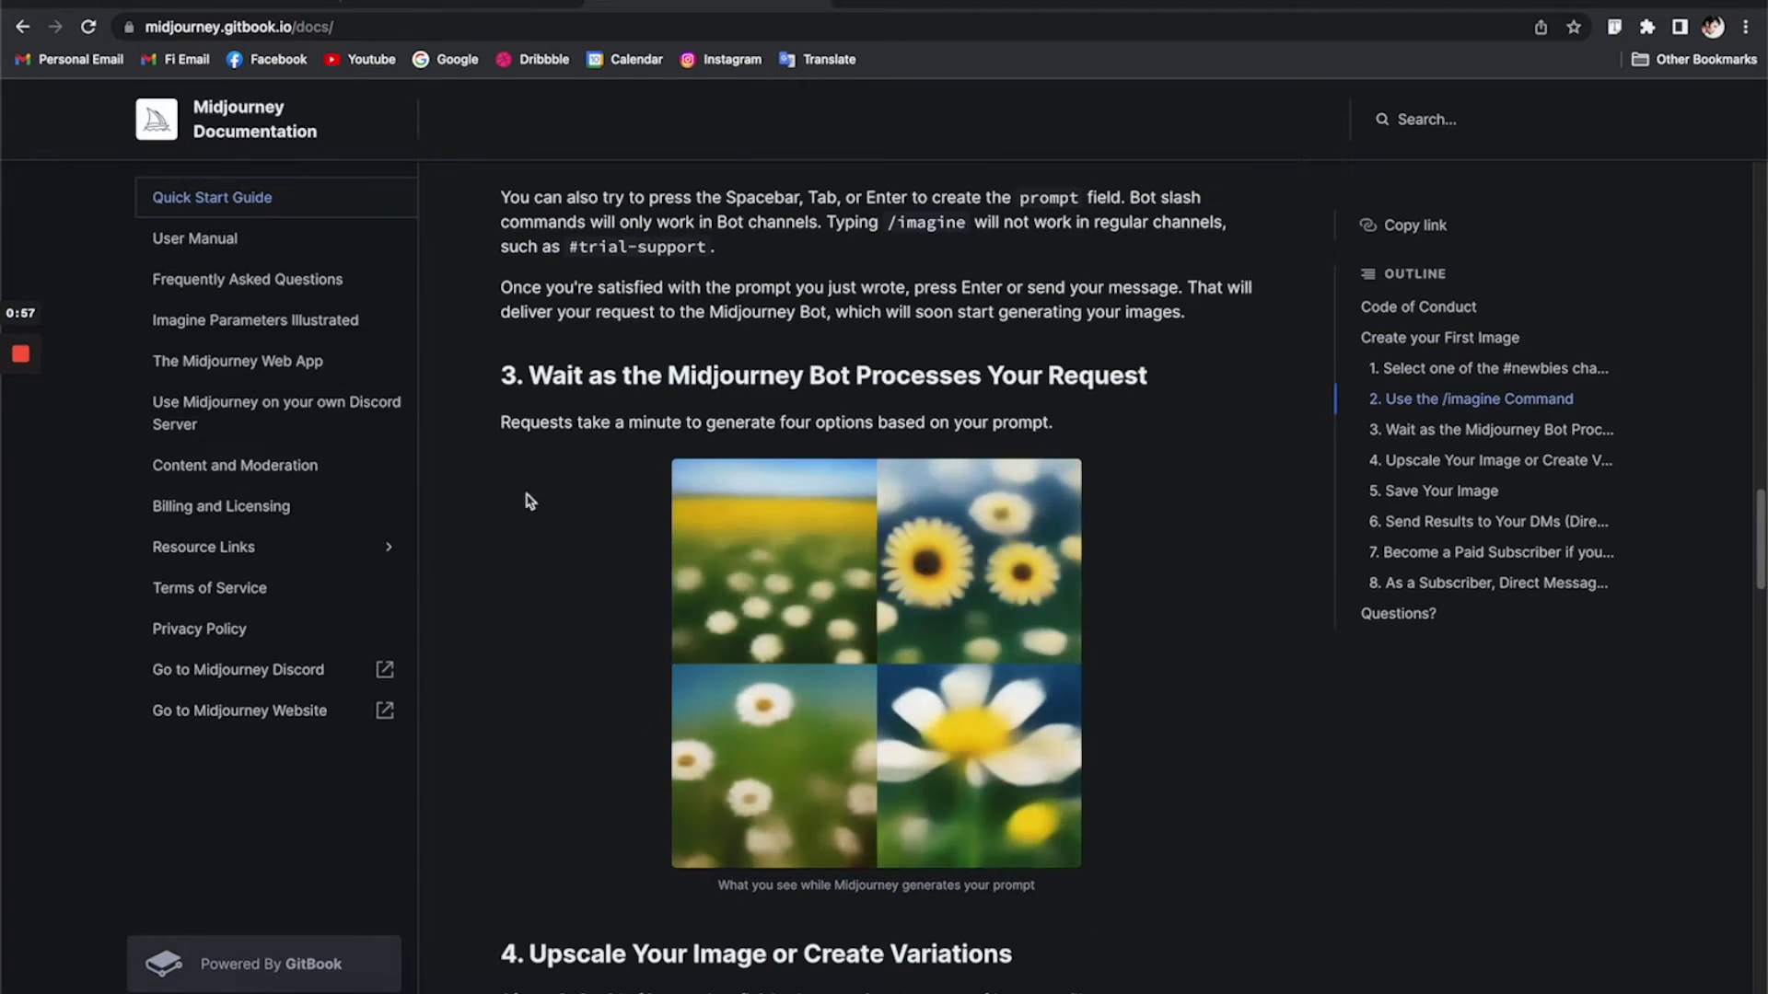
scroll(531, 502, down, 4)
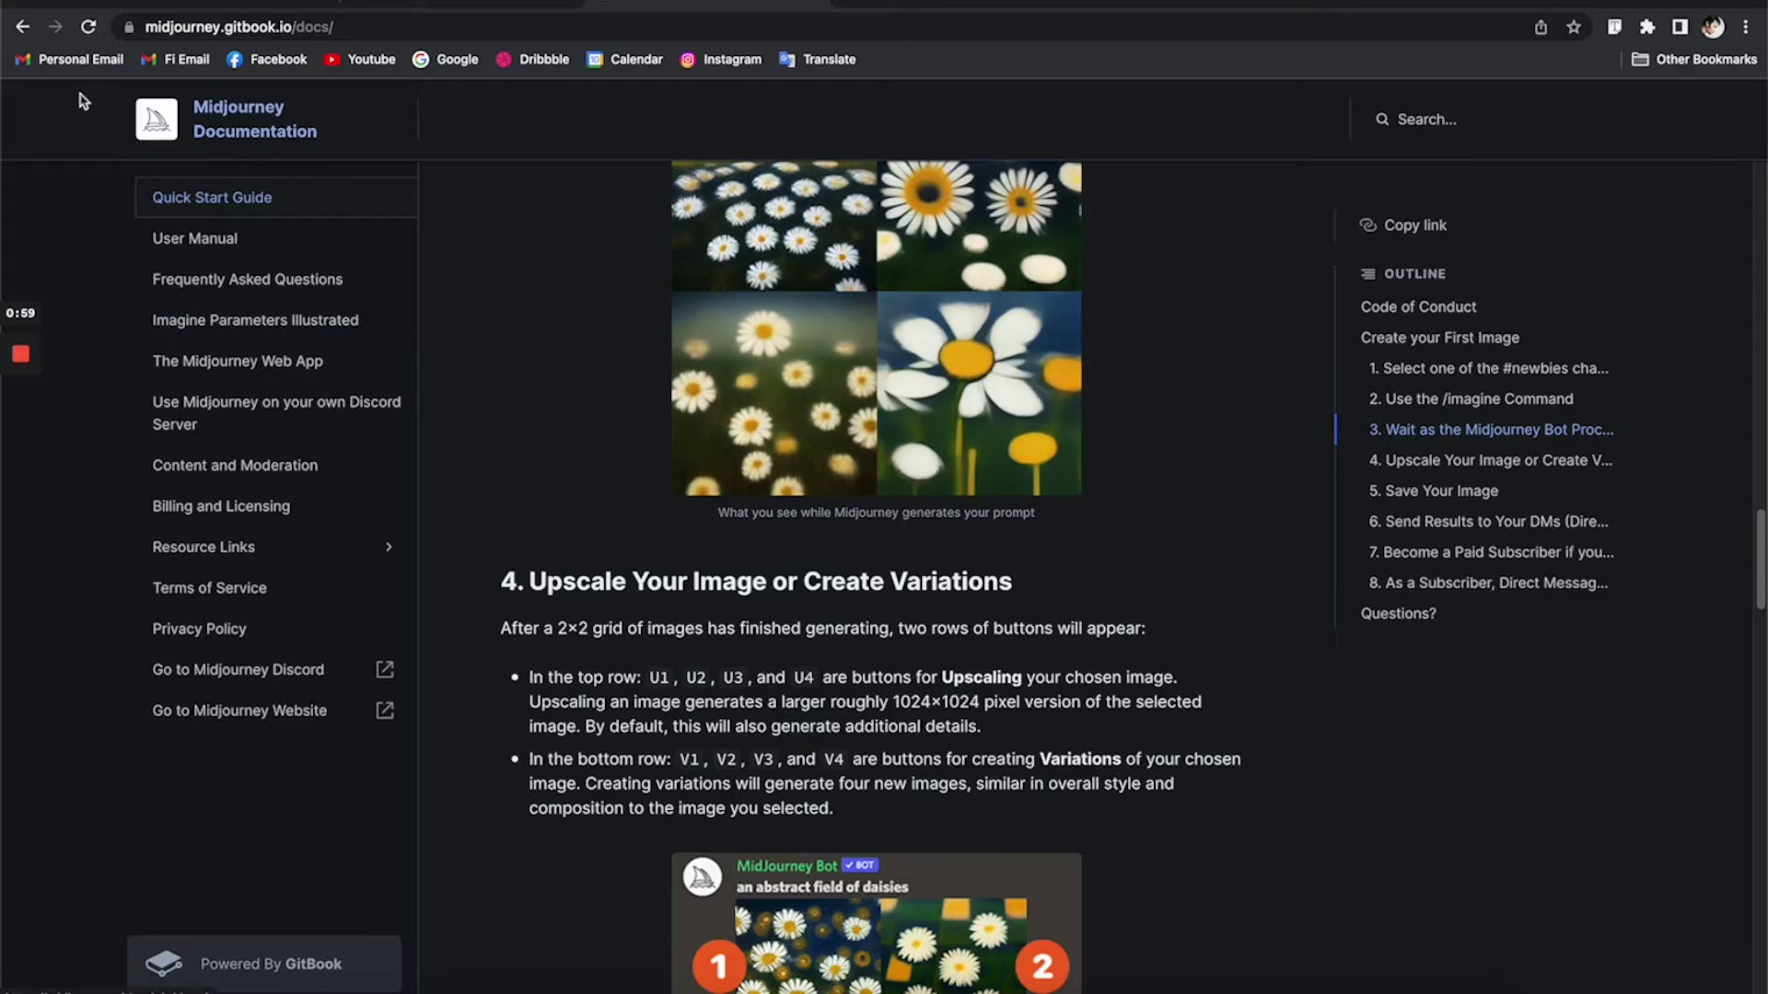
click(20, 37)
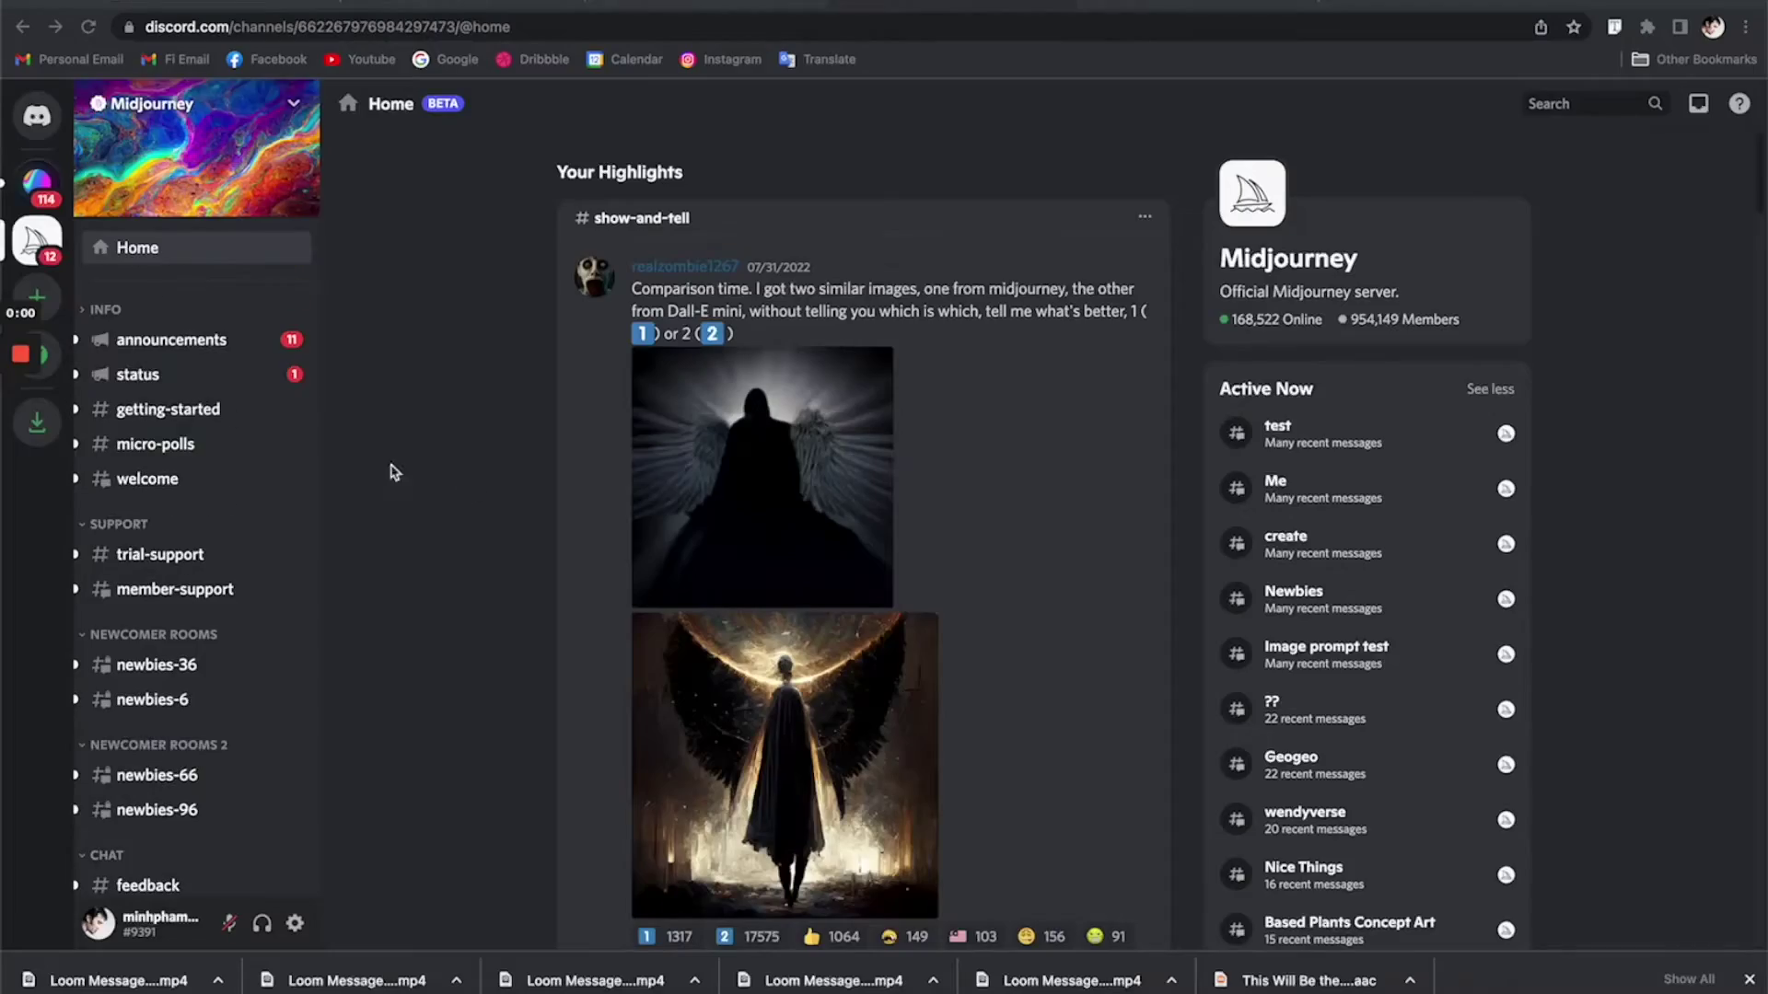
Step: From the account menu, go to Manage Plan and scroll to the $30 Standard Membership card
scroll(179, 506, down, 3)
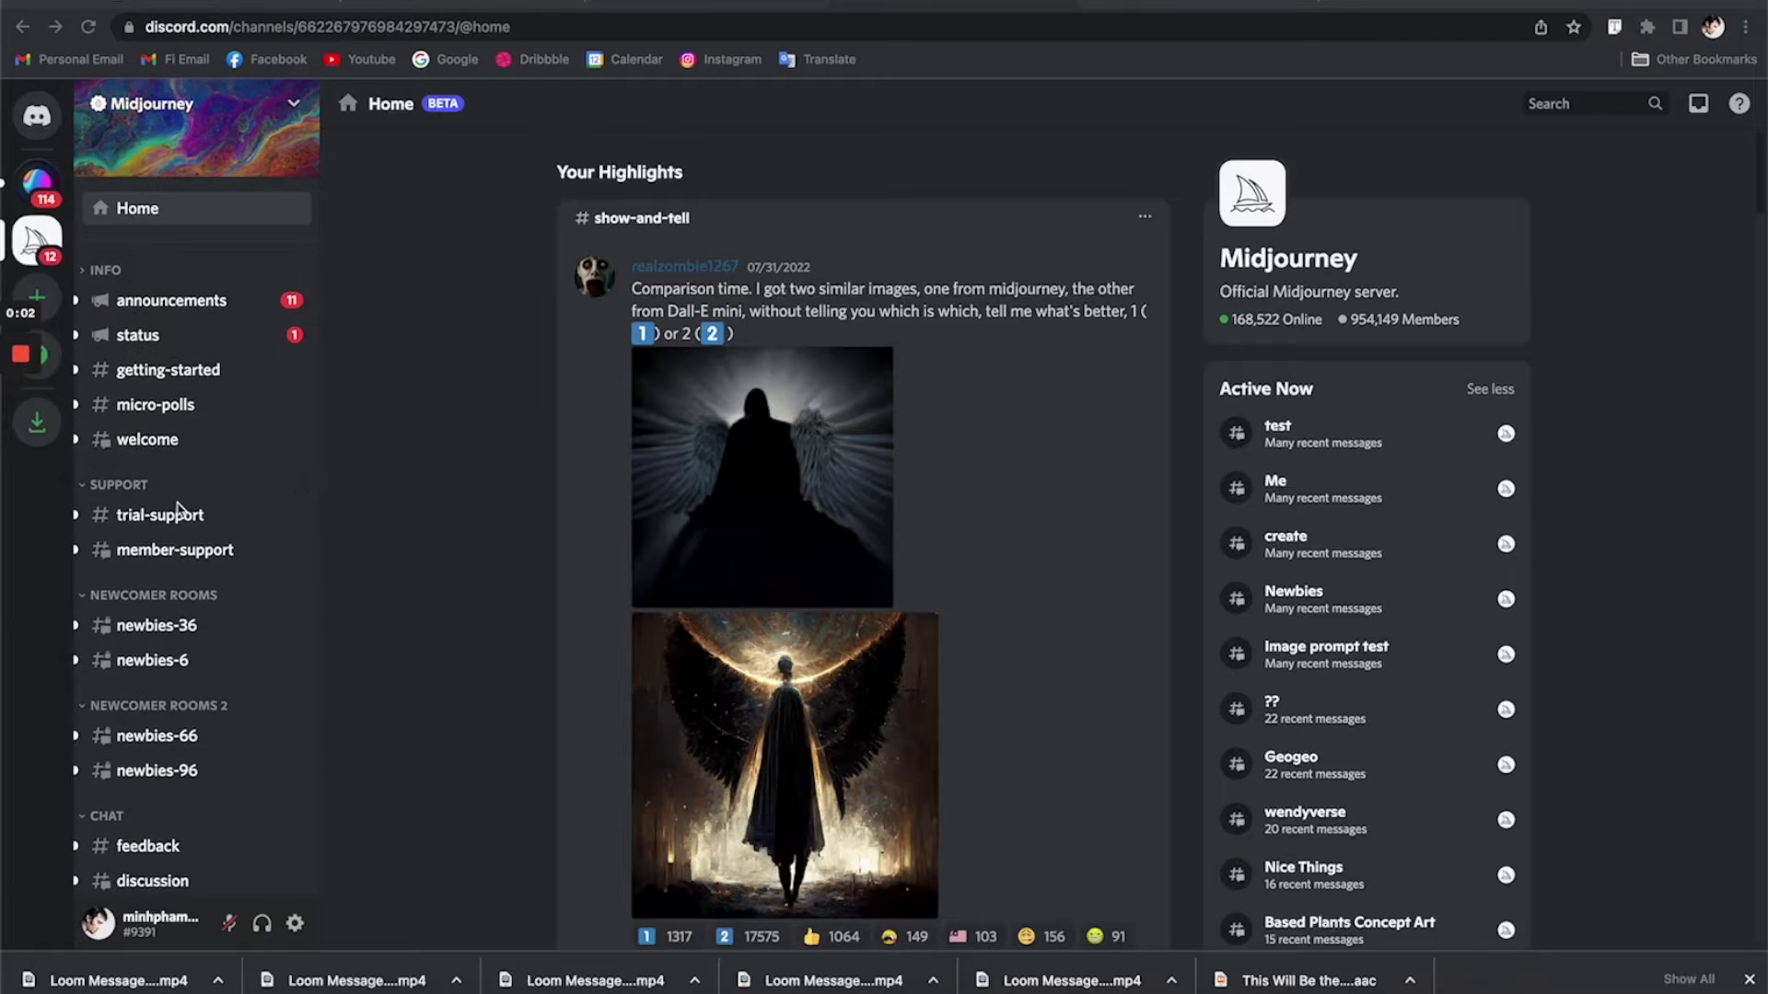
scroll(181, 507, down, 1)
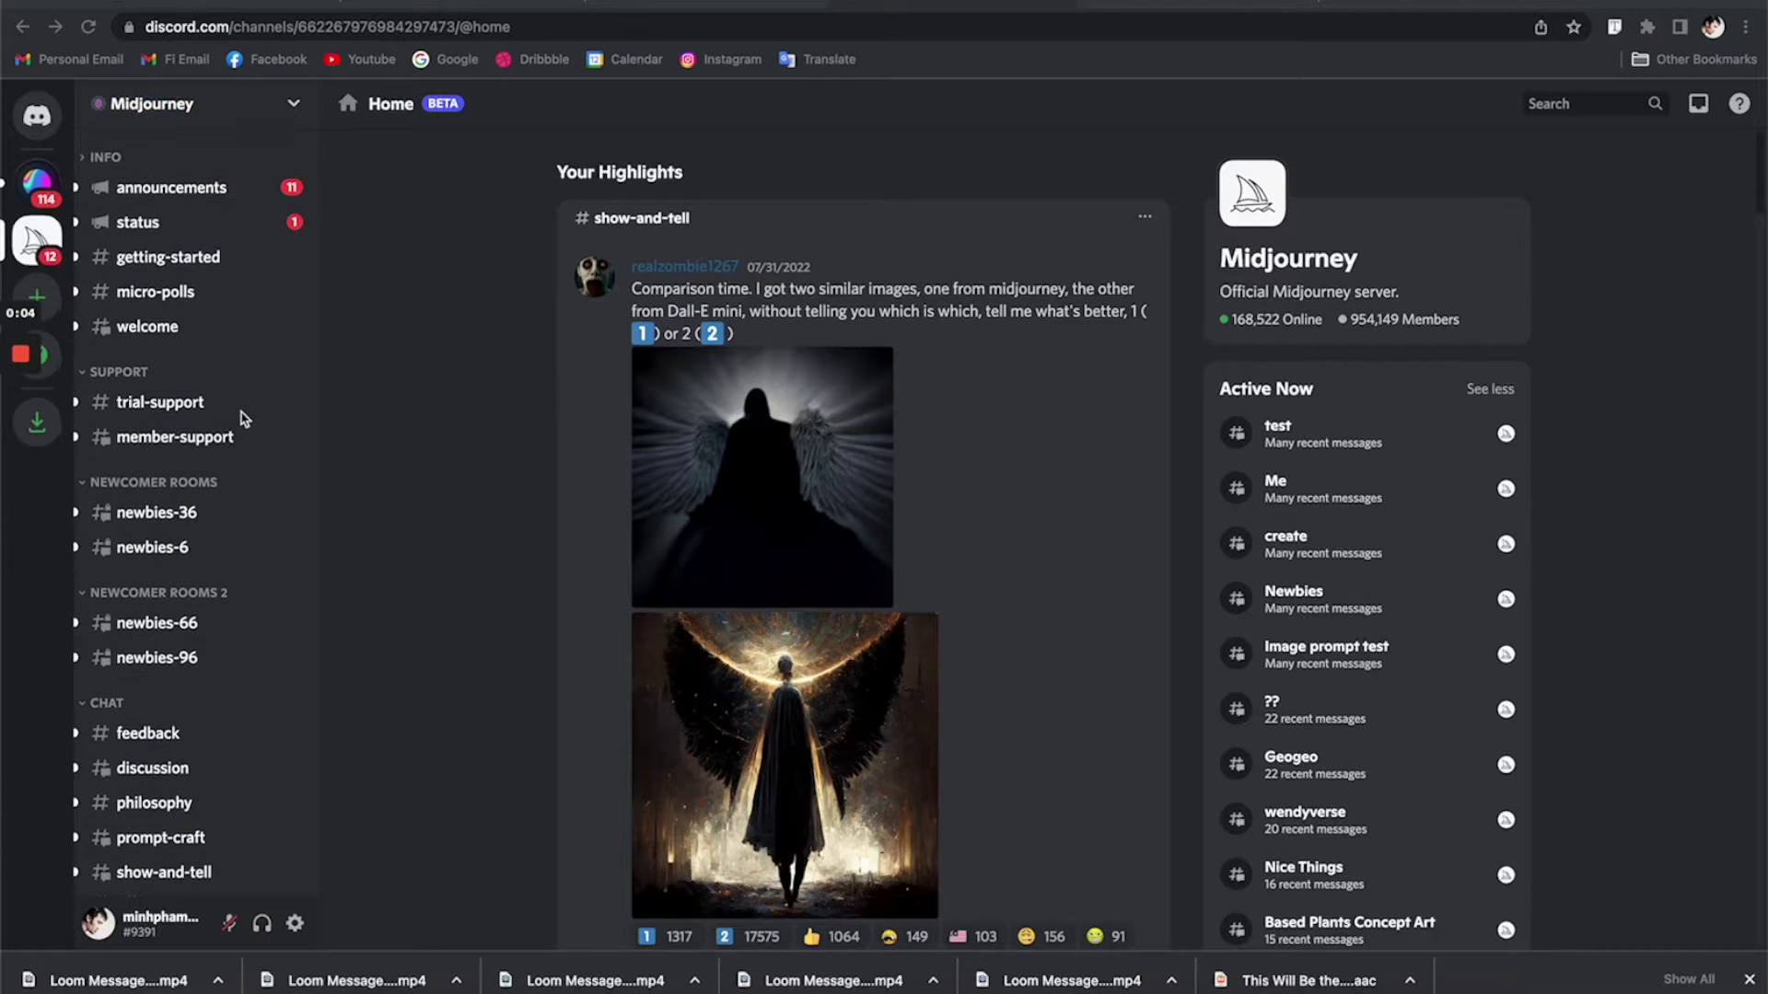
scroll(246, 562, down, 4)
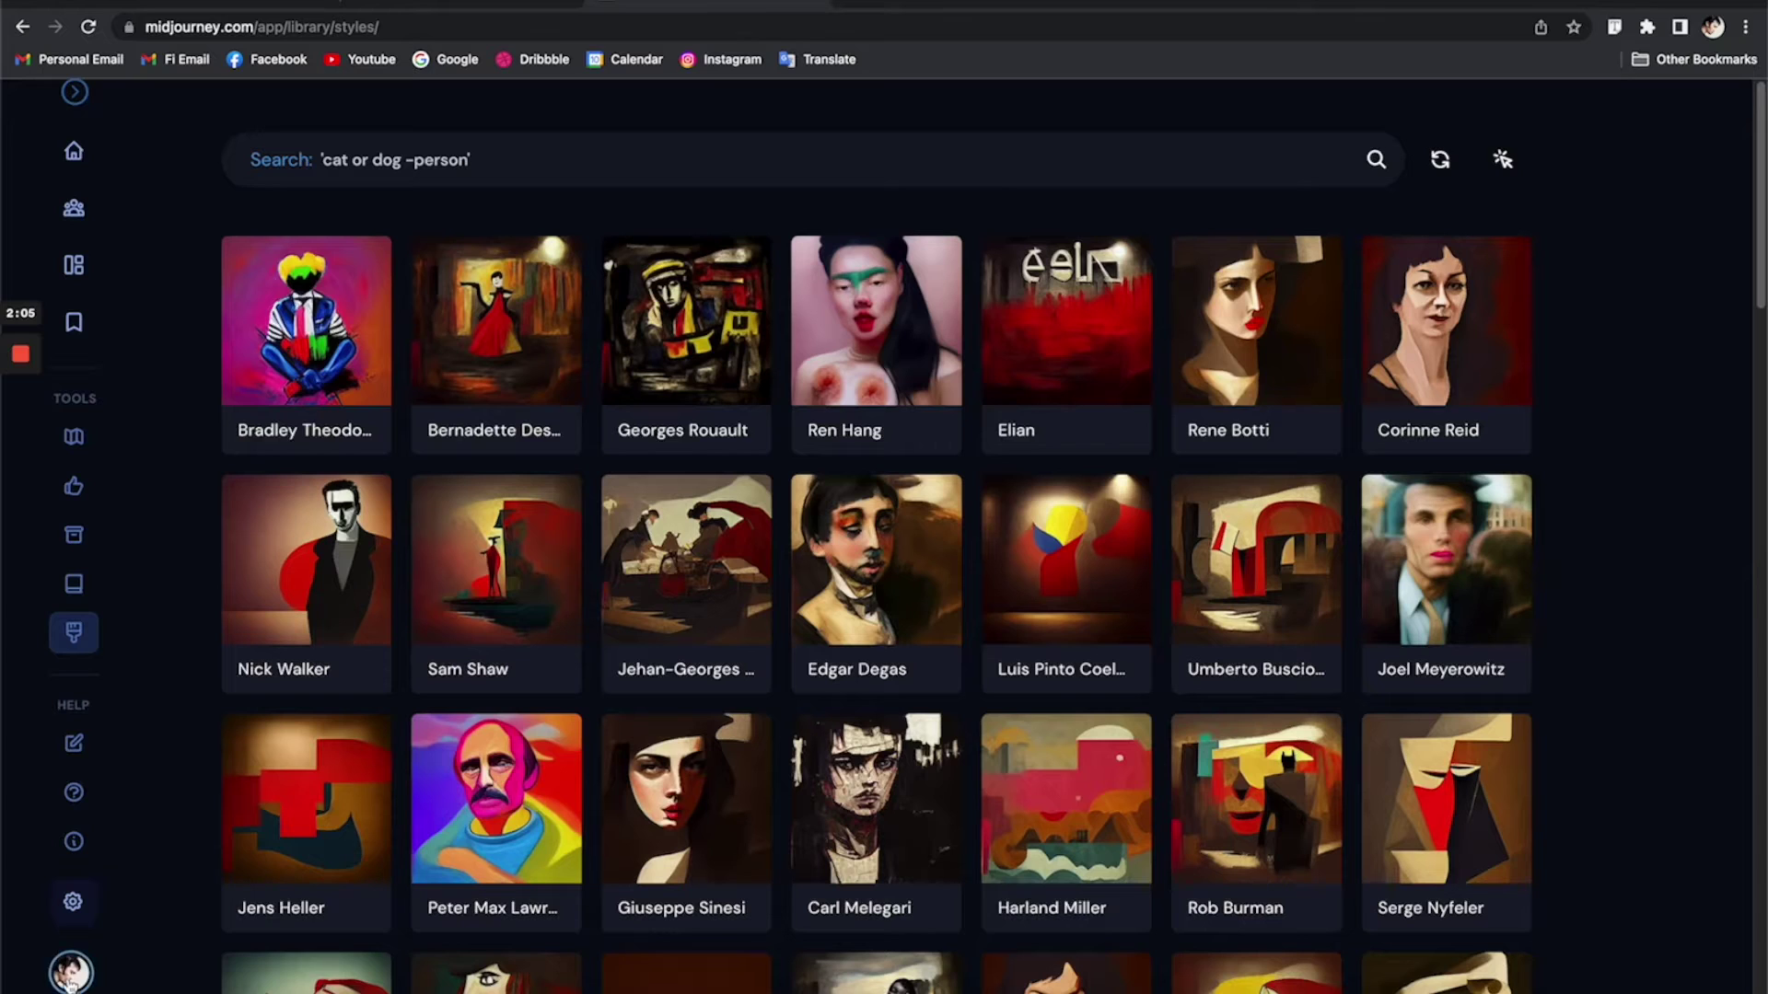
click(70, 974)
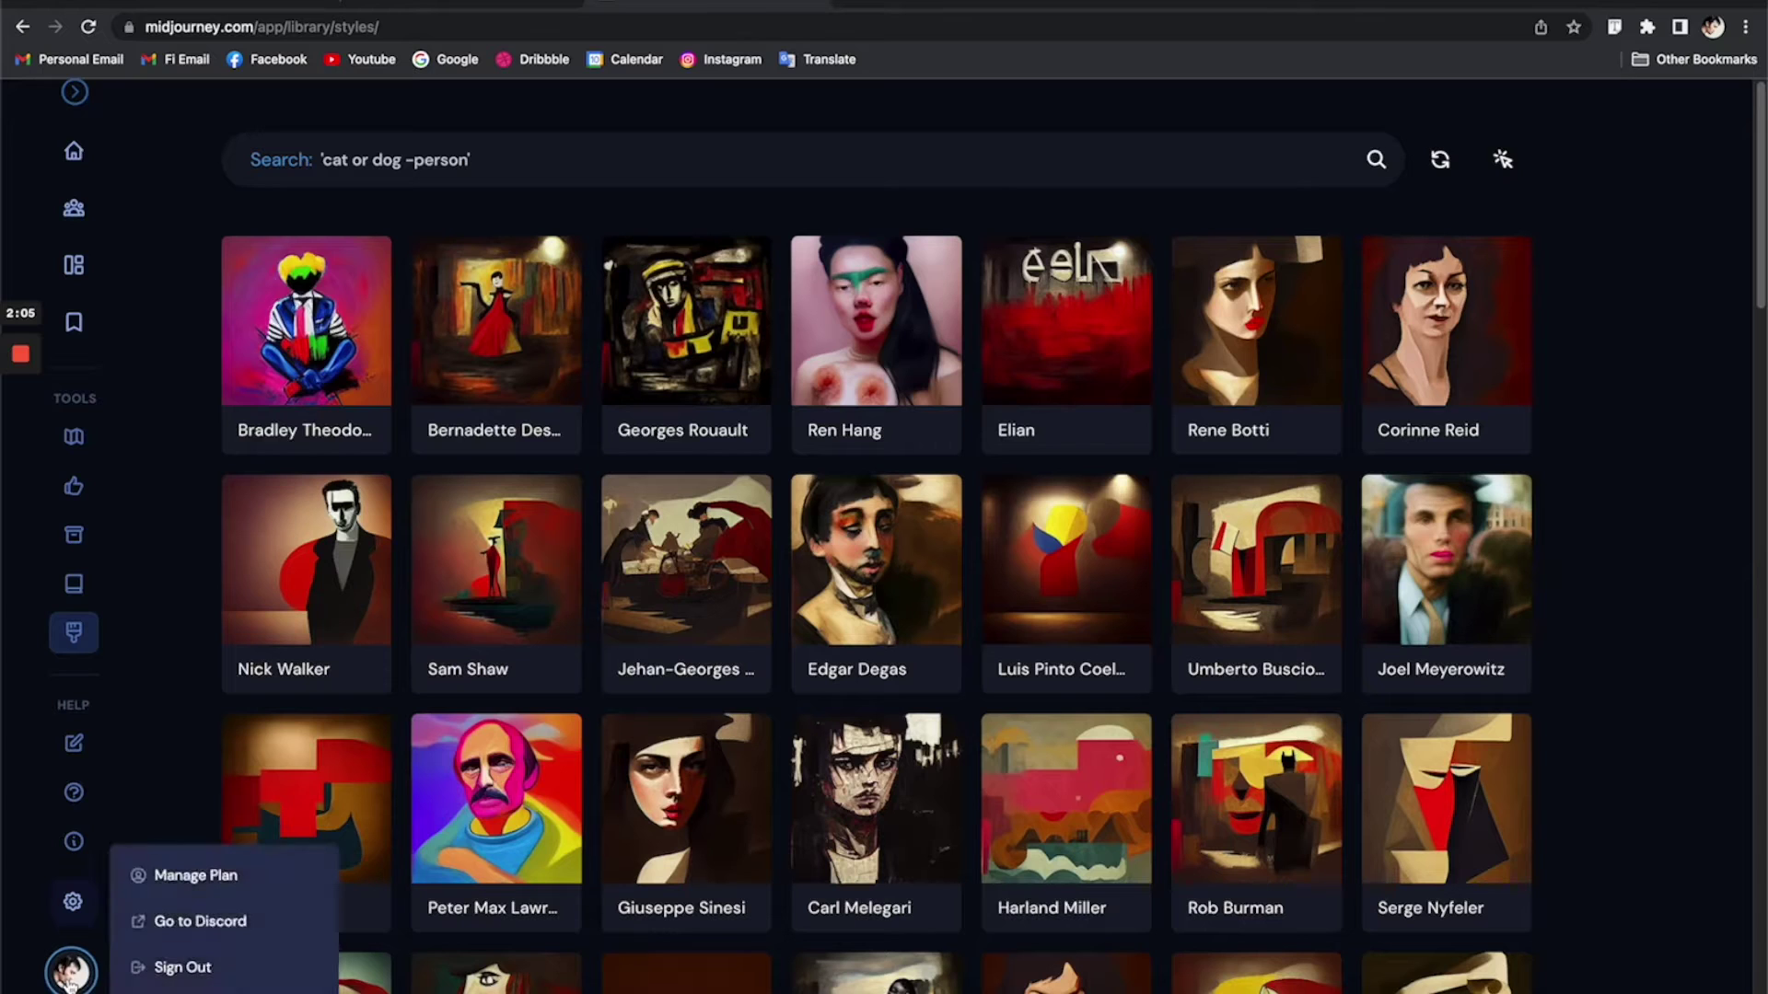
click(202, 882)
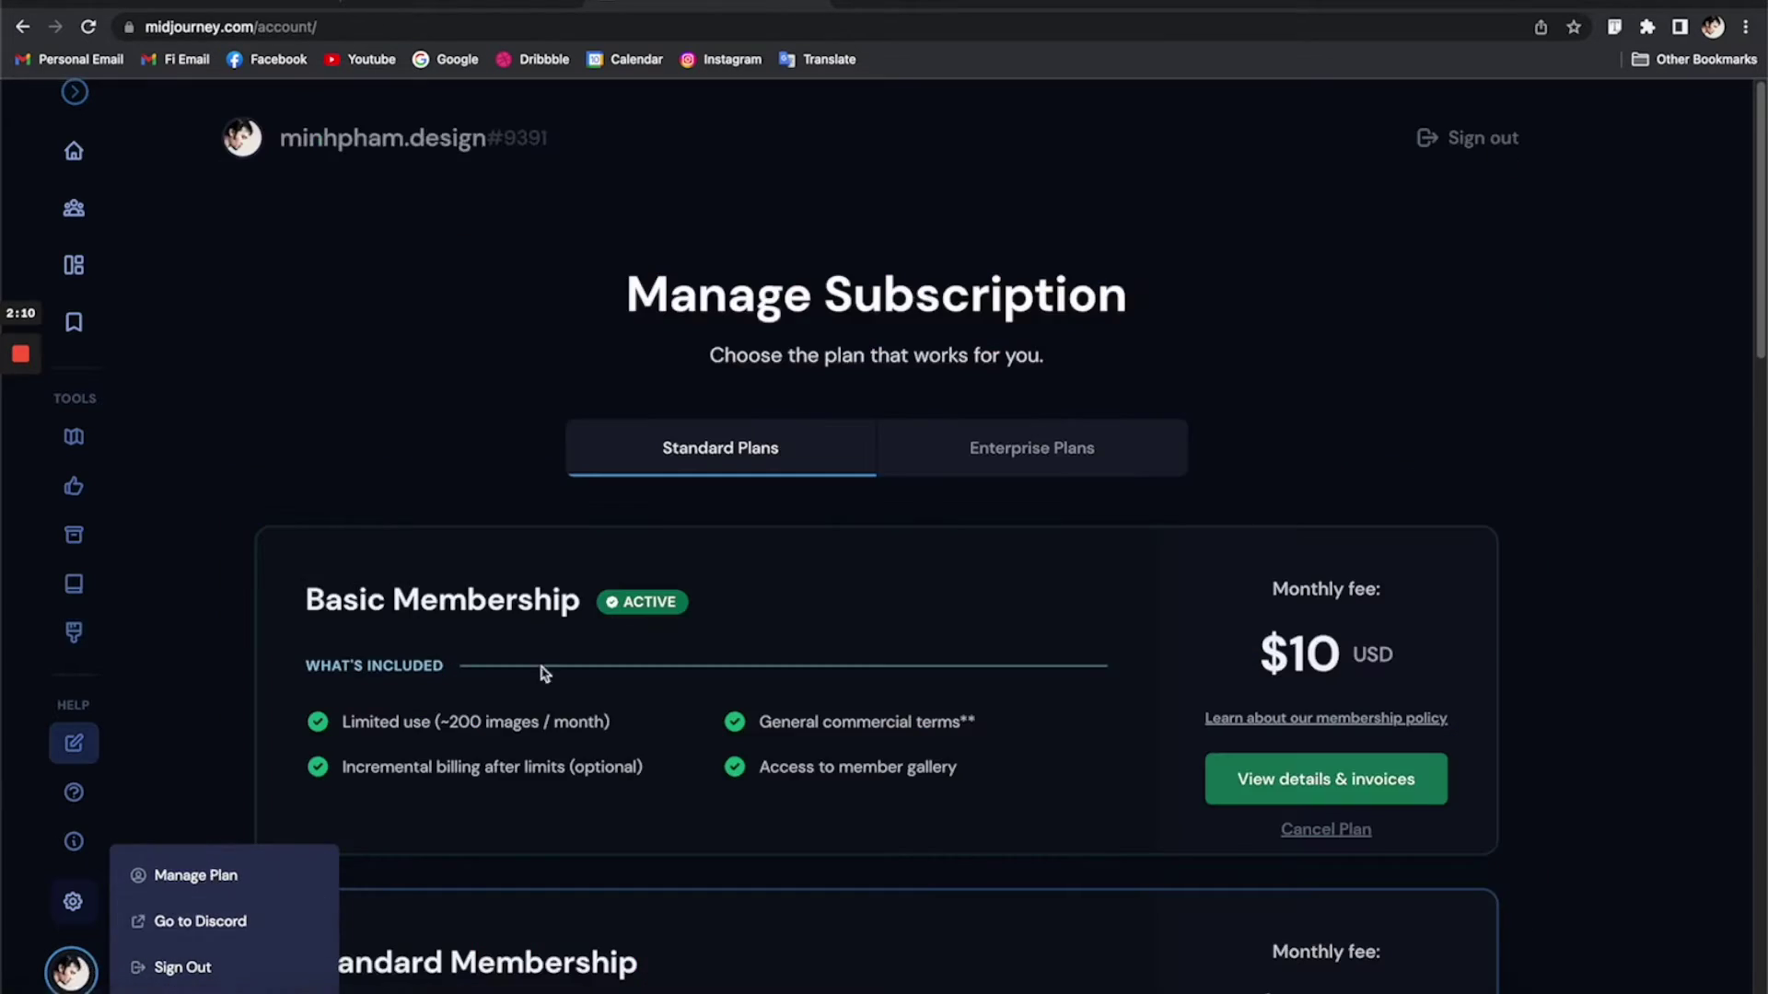
scroll(825, 580, down, 4)
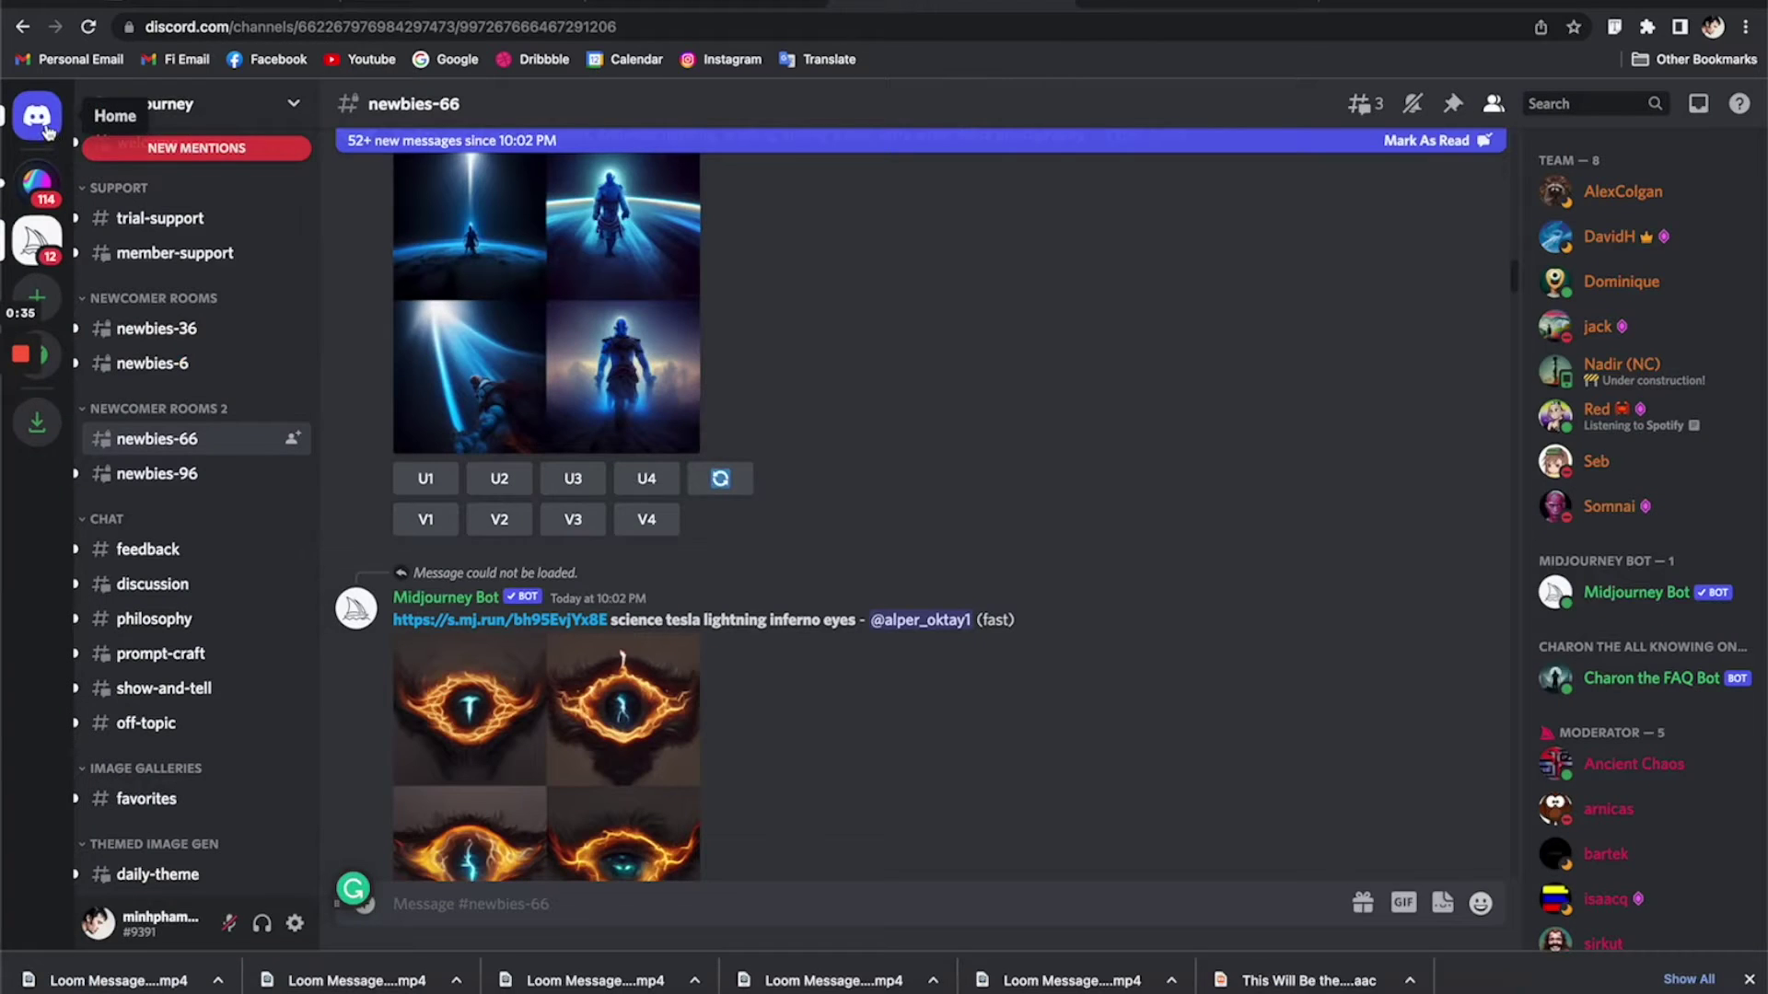
Step: Switch to Discord Home and select MidJourney Bot under Direct Messages
click(46, 129)
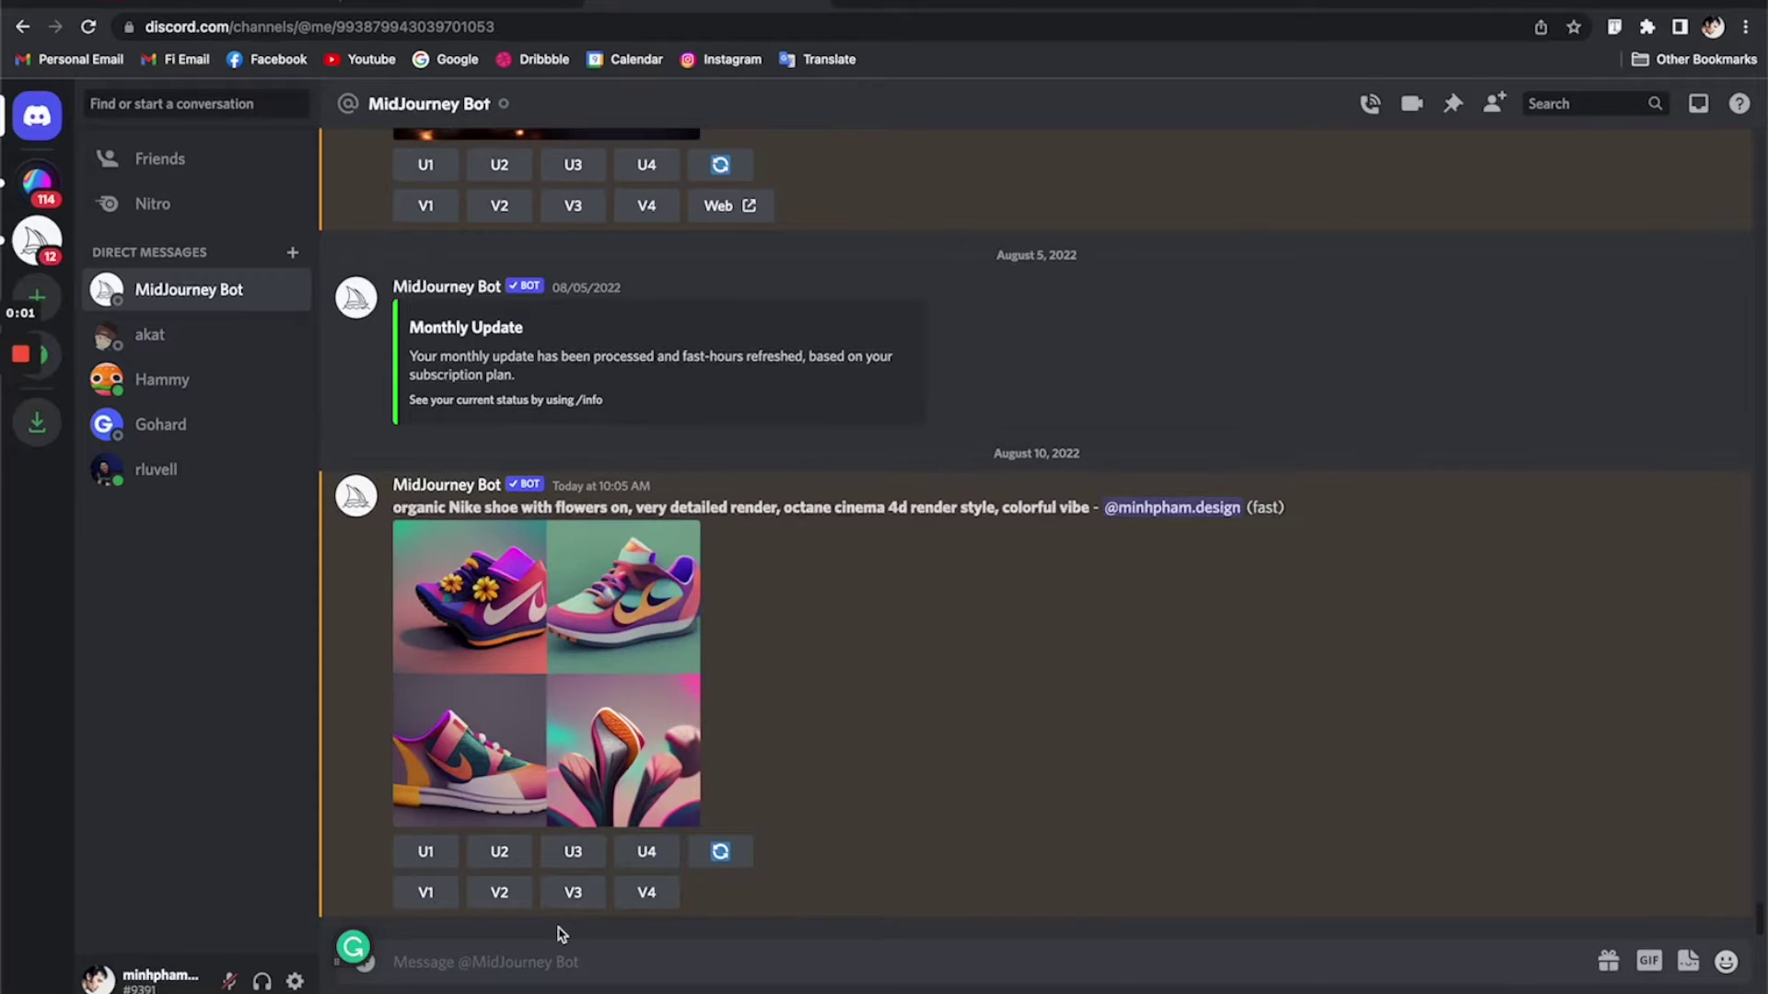
Step: Send /imagine 'Son Goku in Marvel movie style, epic background, cinematic lighting, CGI Octane renderer style'
text(/imagine)
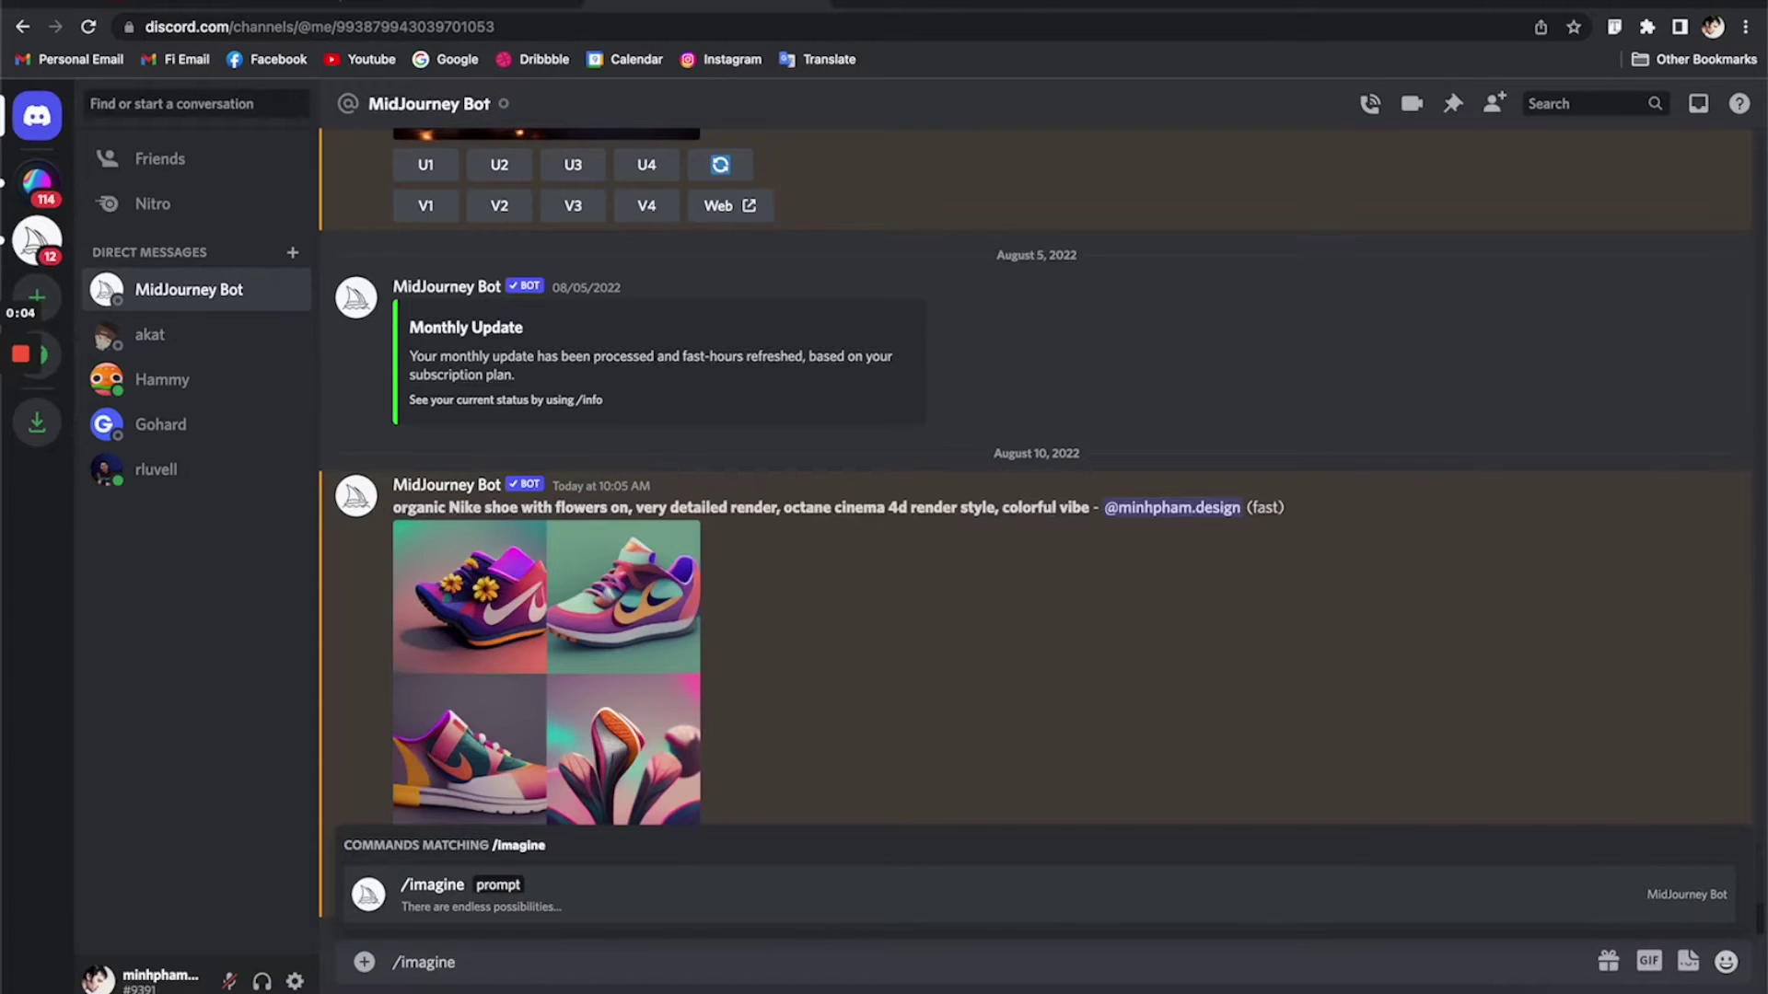
key(Tab)
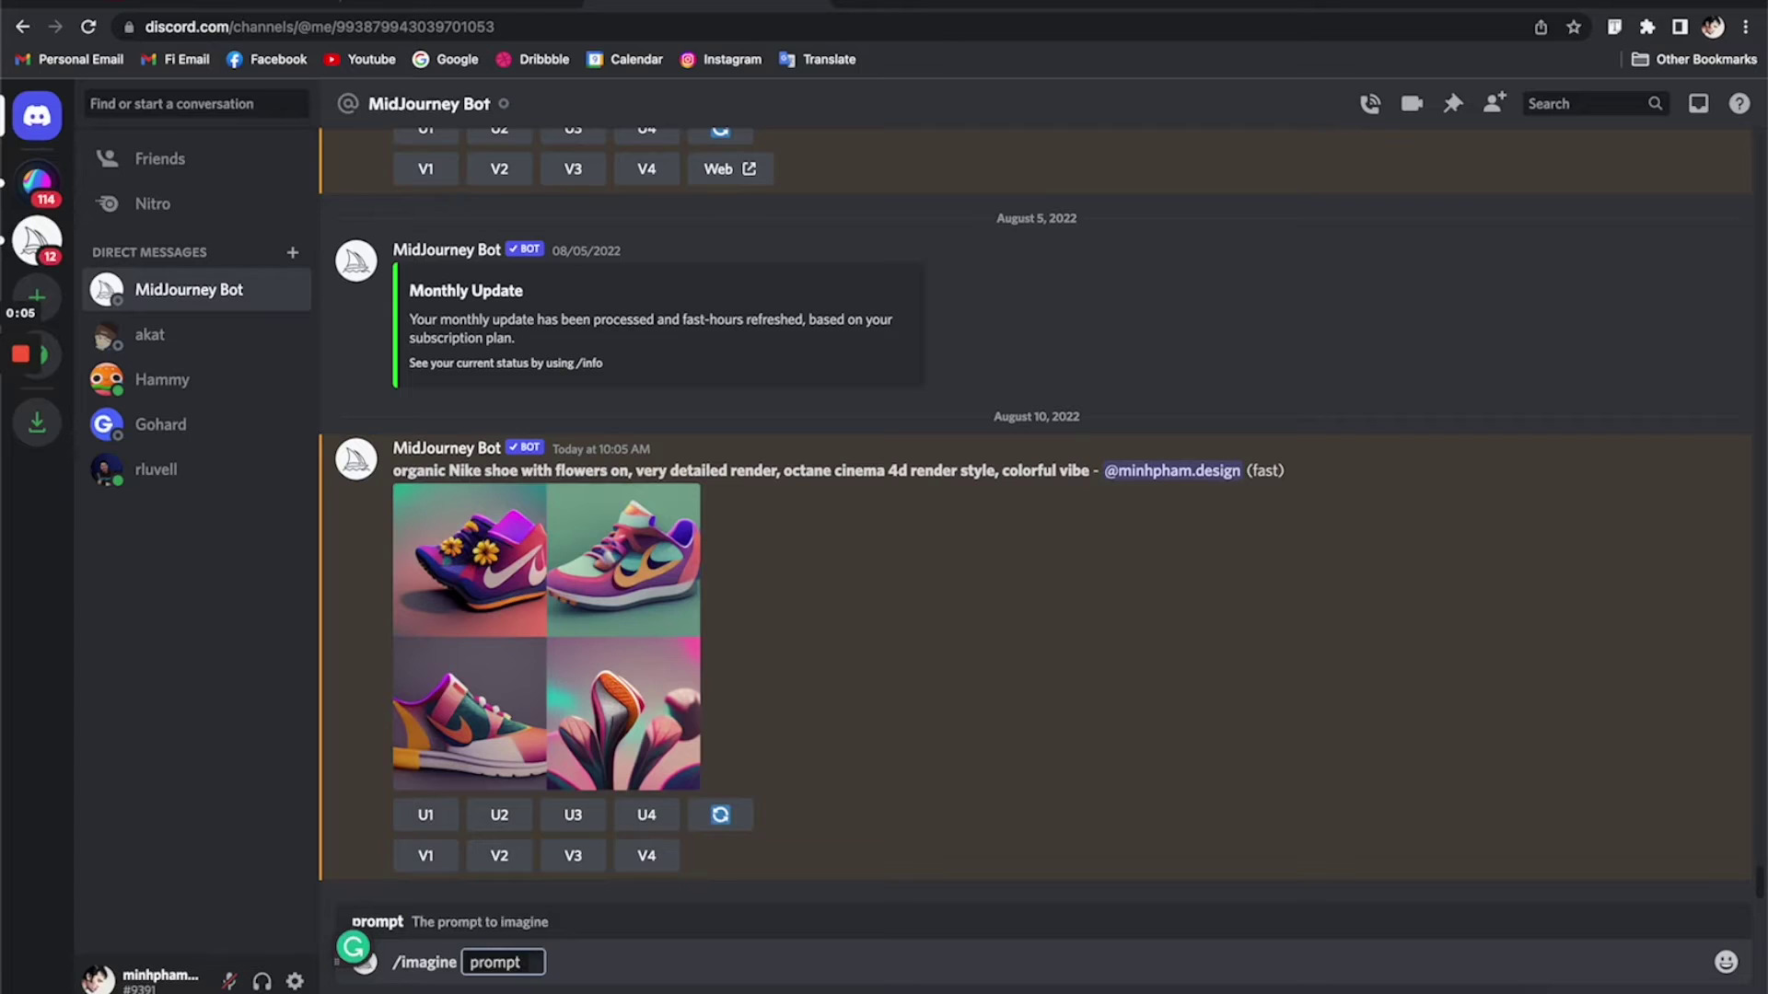
text(Son Goku in mar)
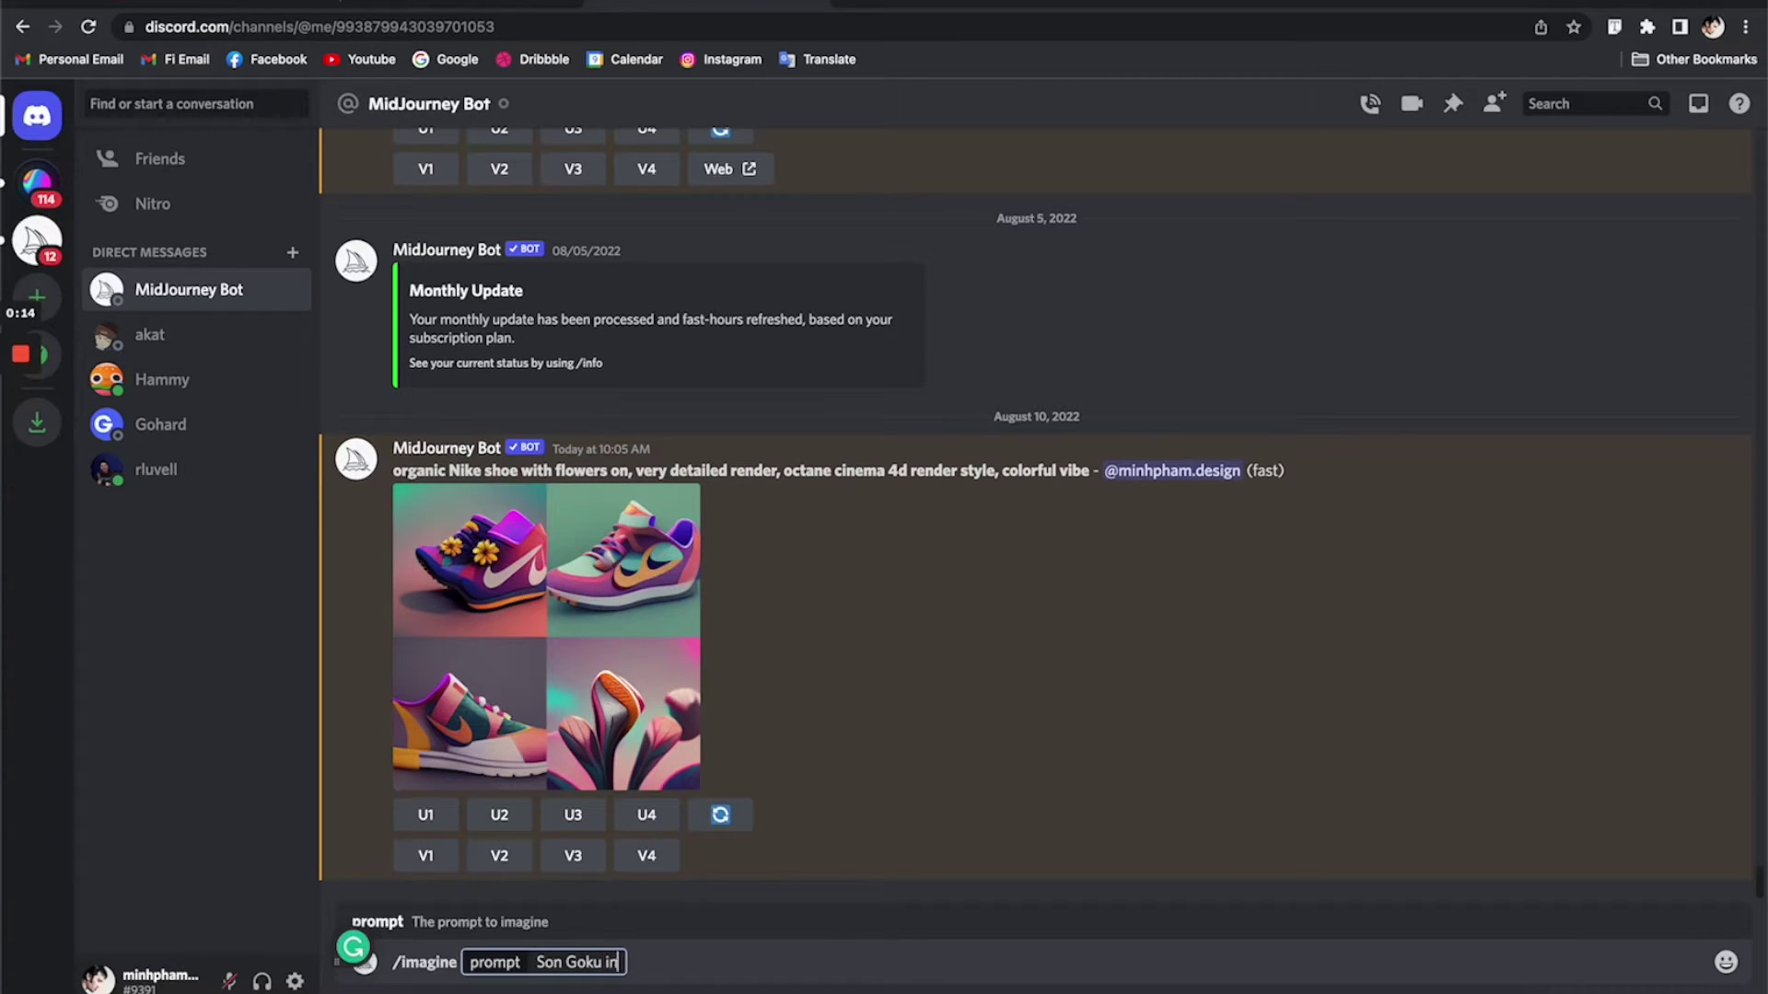
key(BackSpace)
key(BackSpace)
key(BackSpace)
text(Marvel mov)
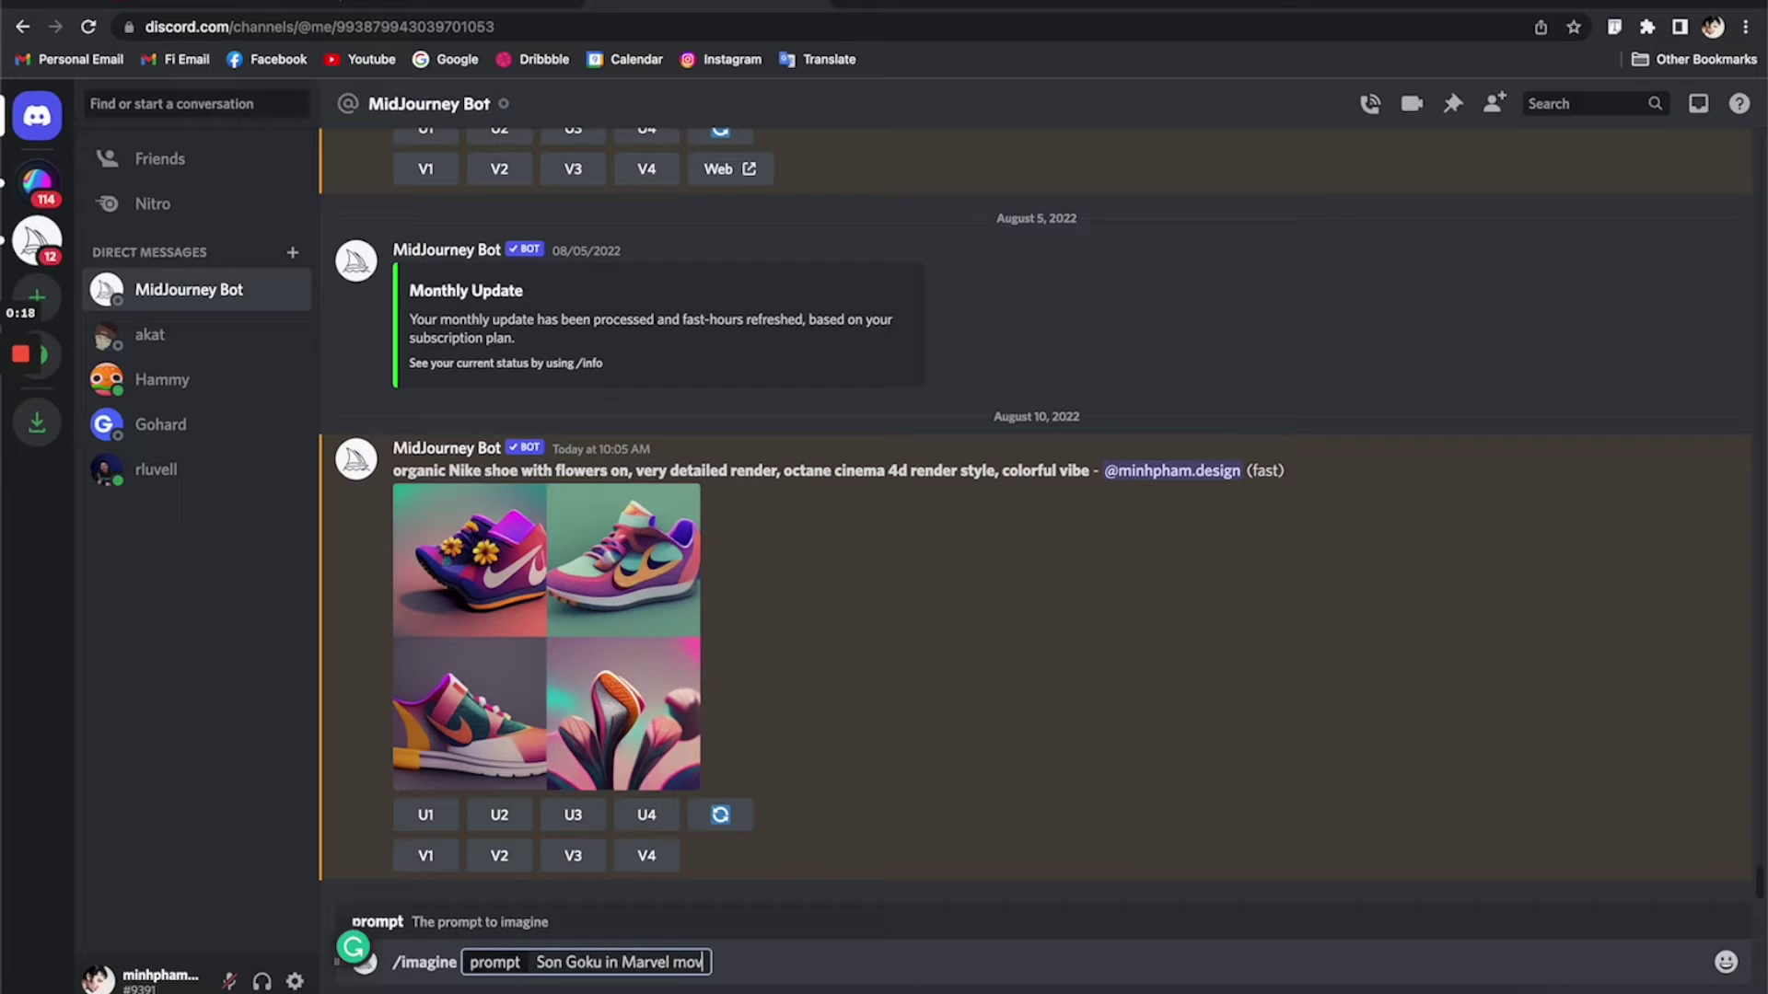
text(ie style, ep)
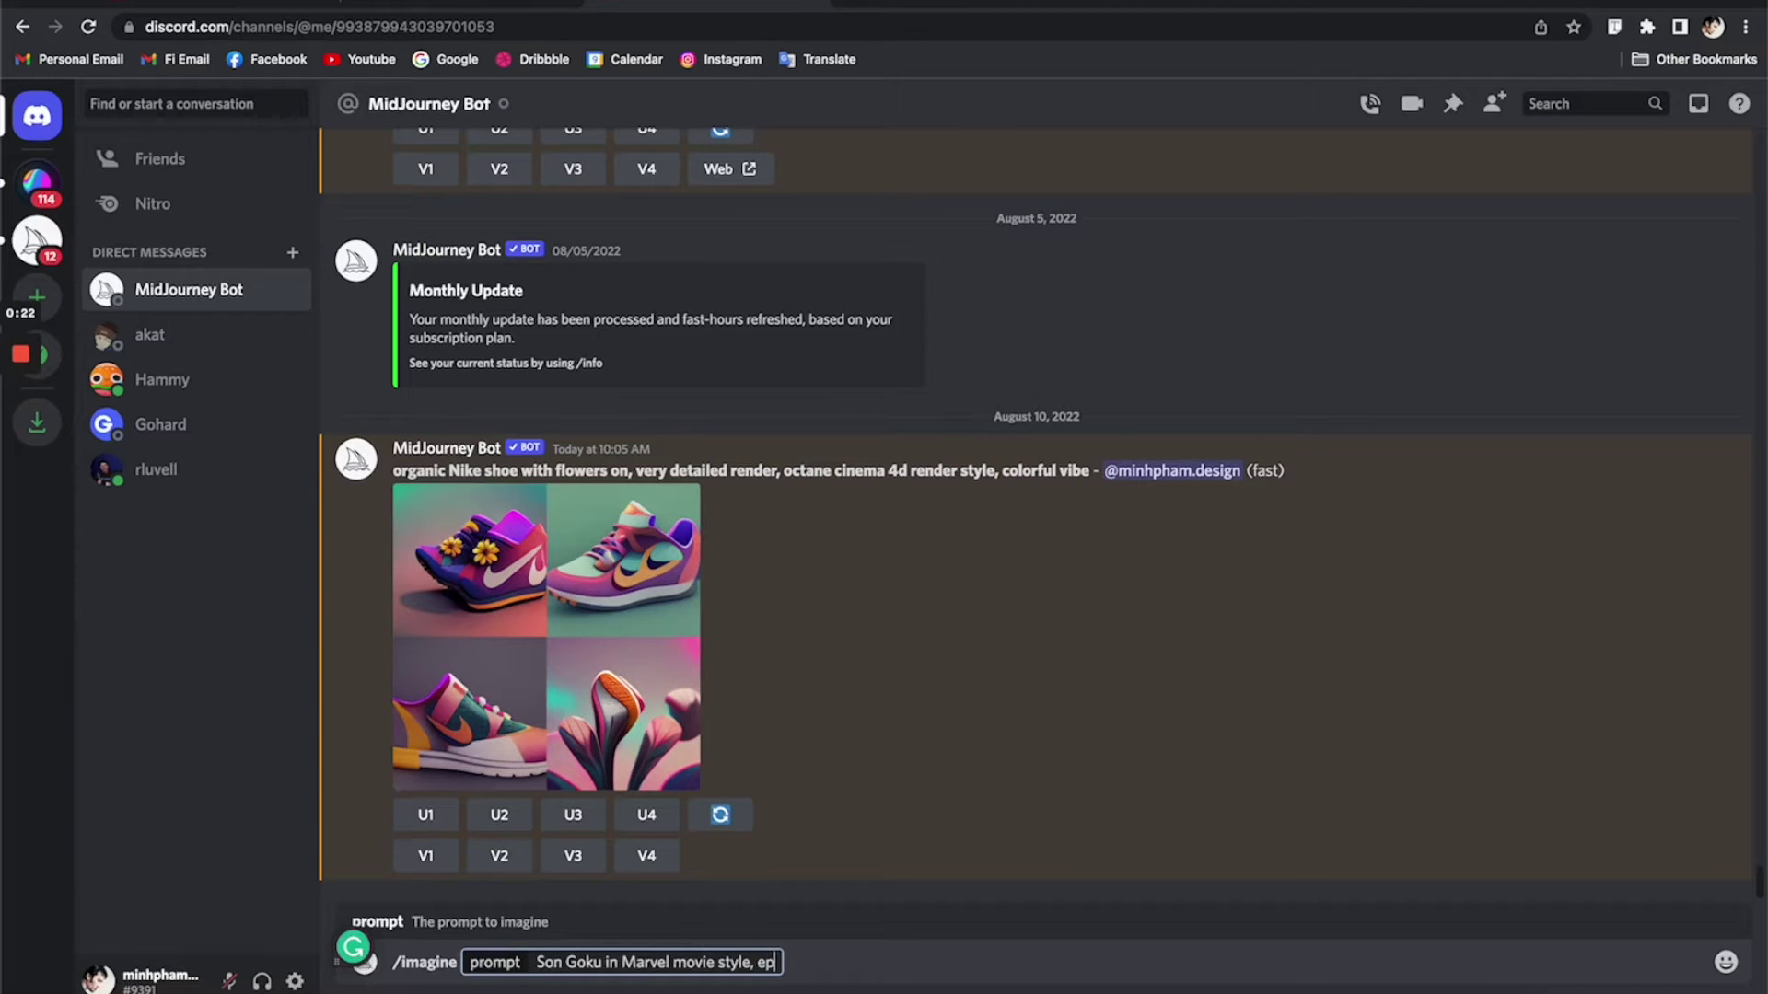
text(ic backg)
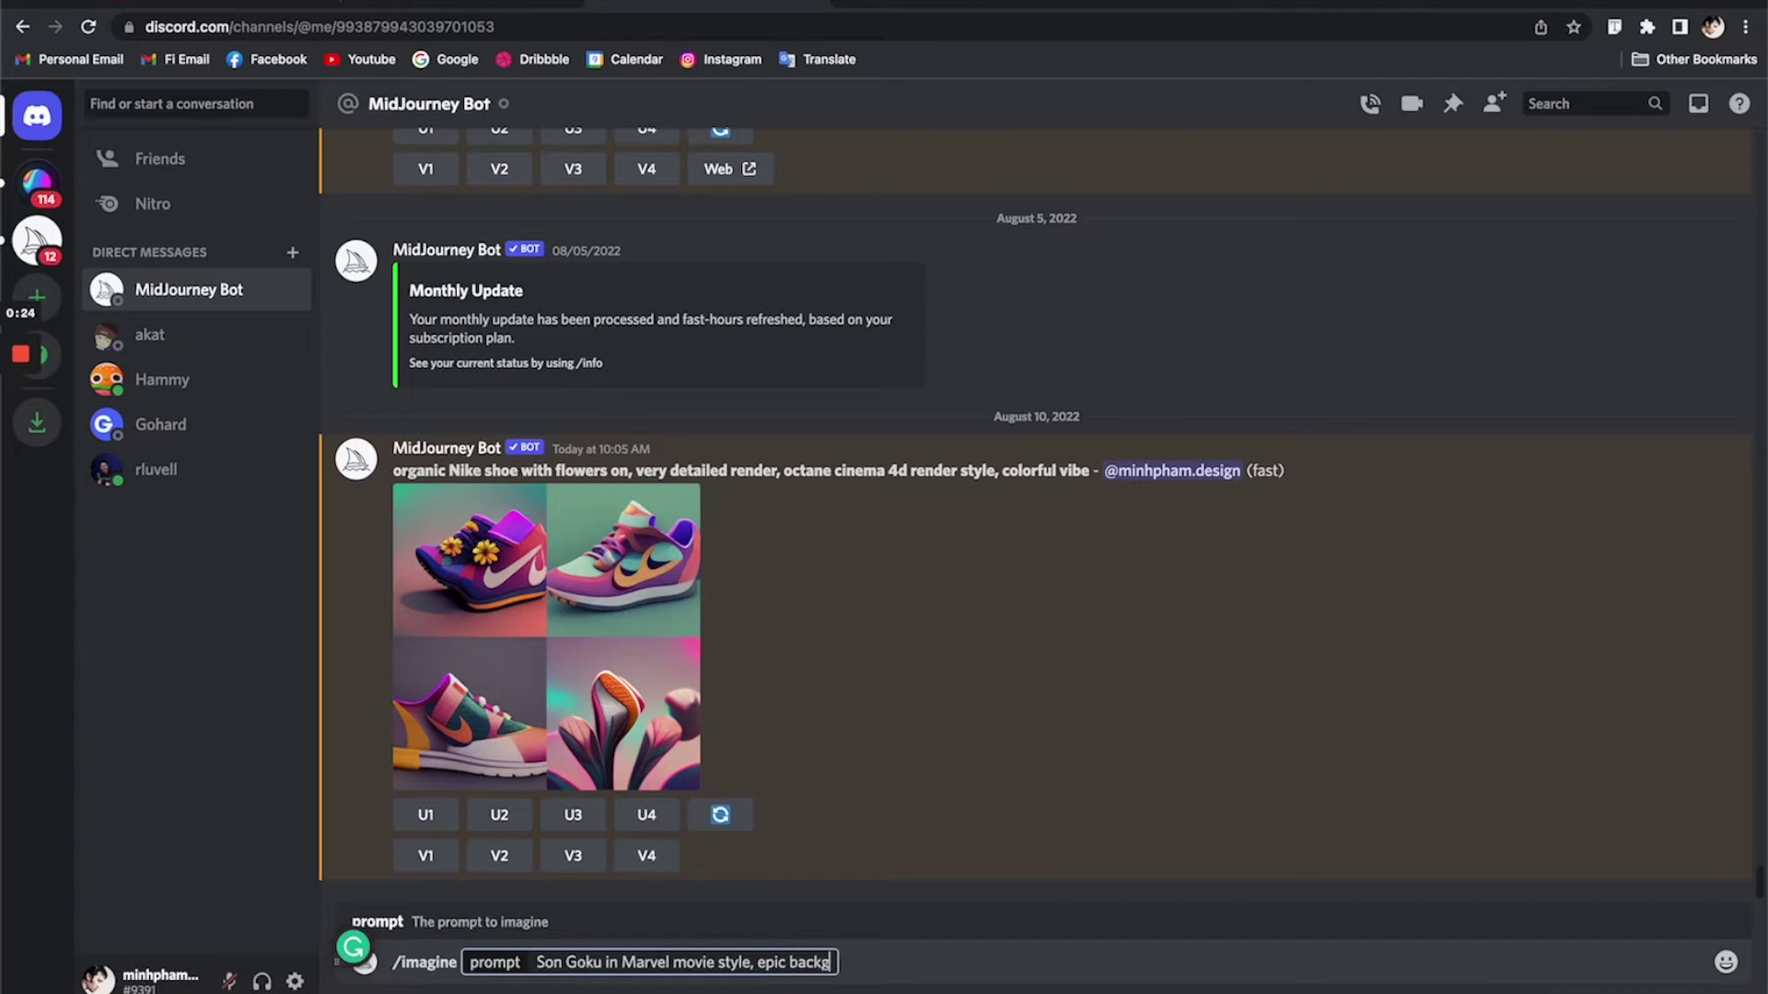
text(round, cinematic)
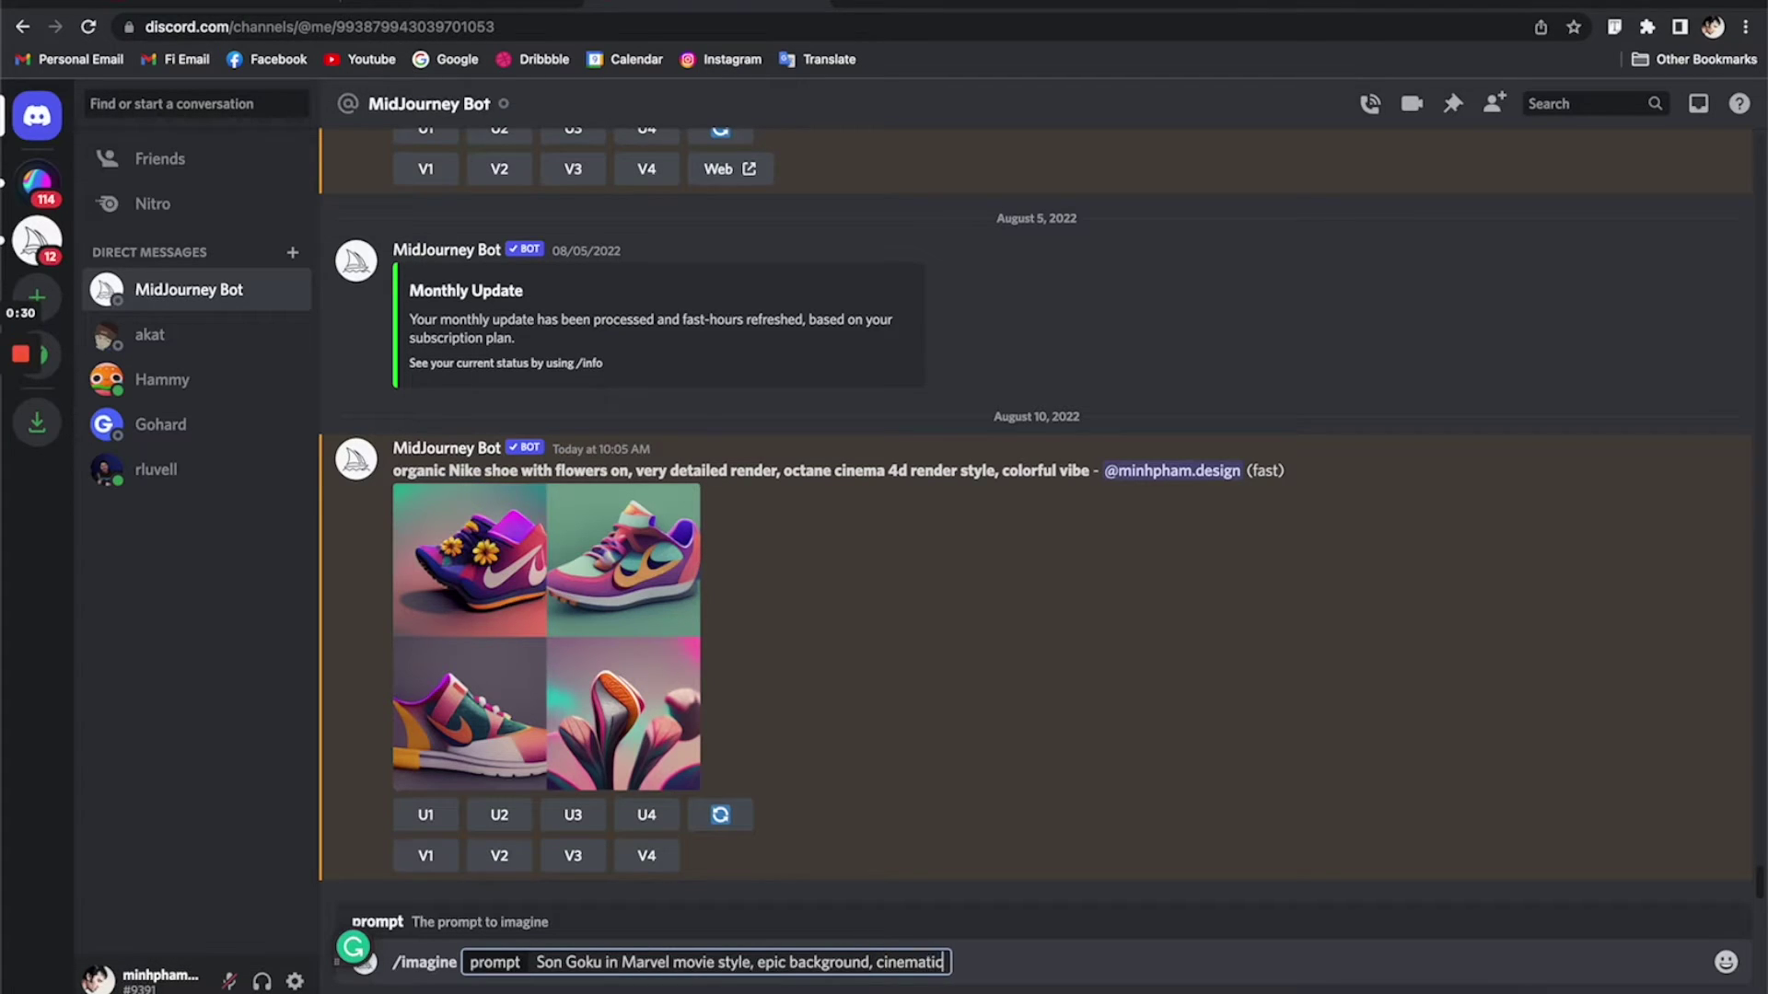
text( lighting)
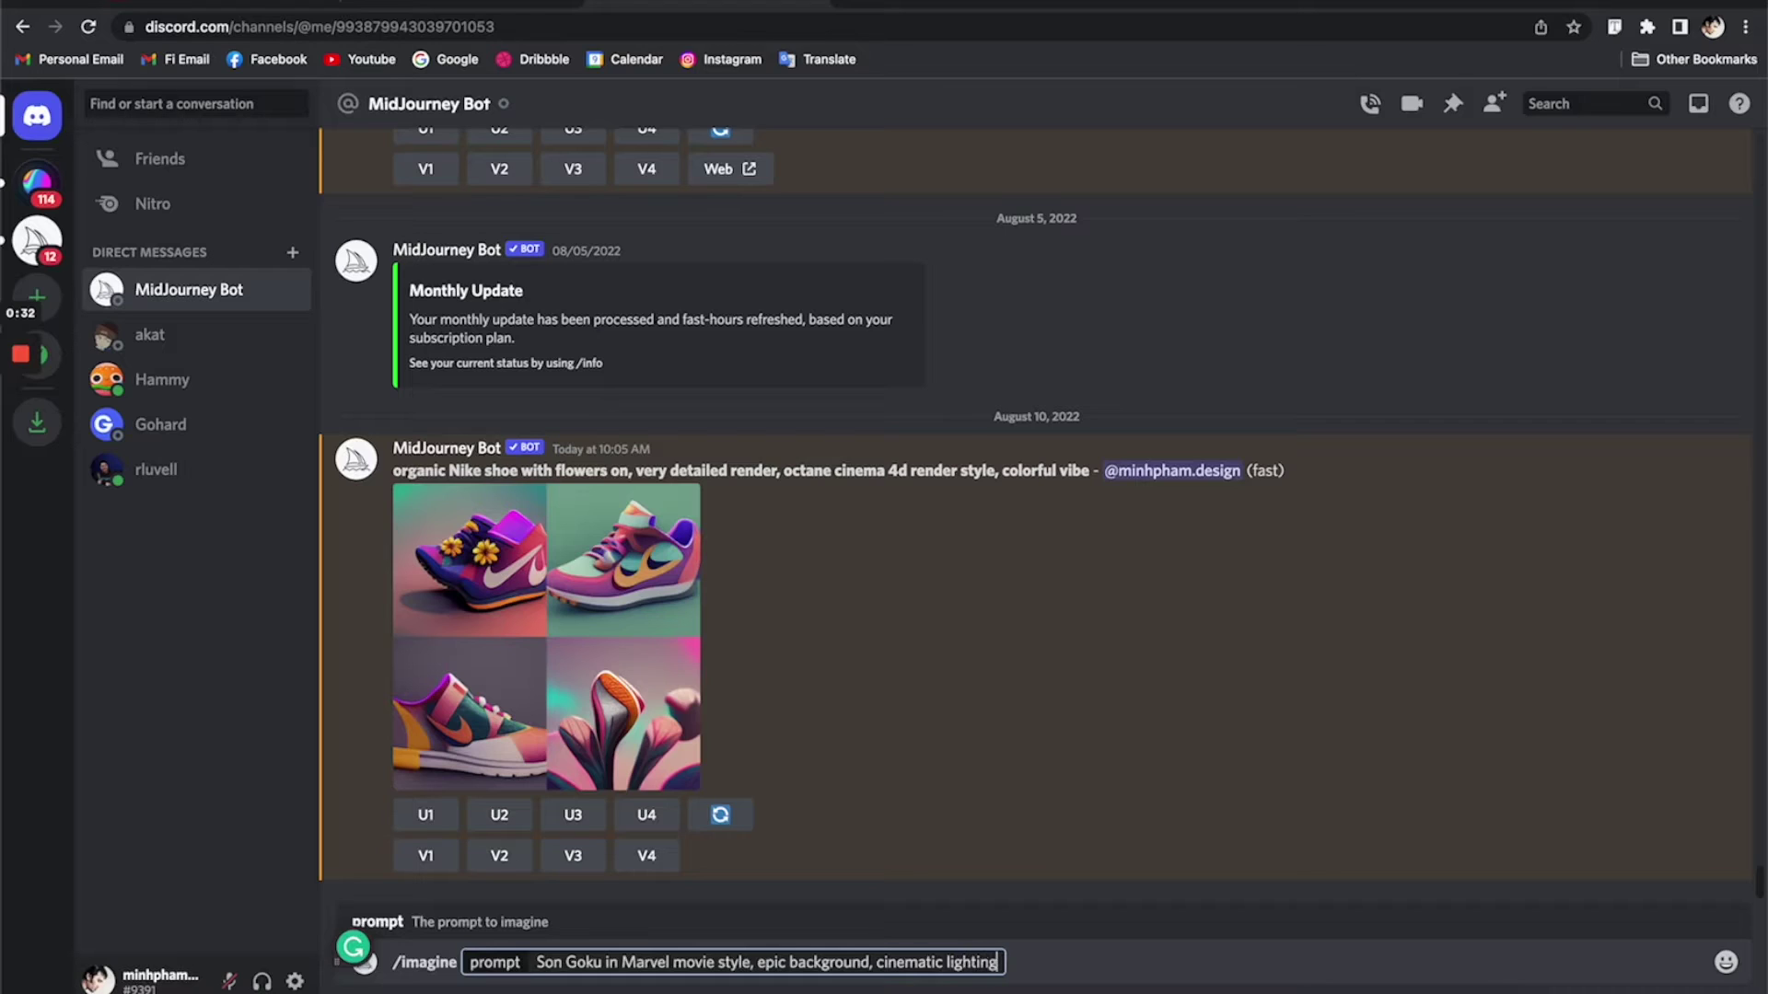
text(, CGI oad)
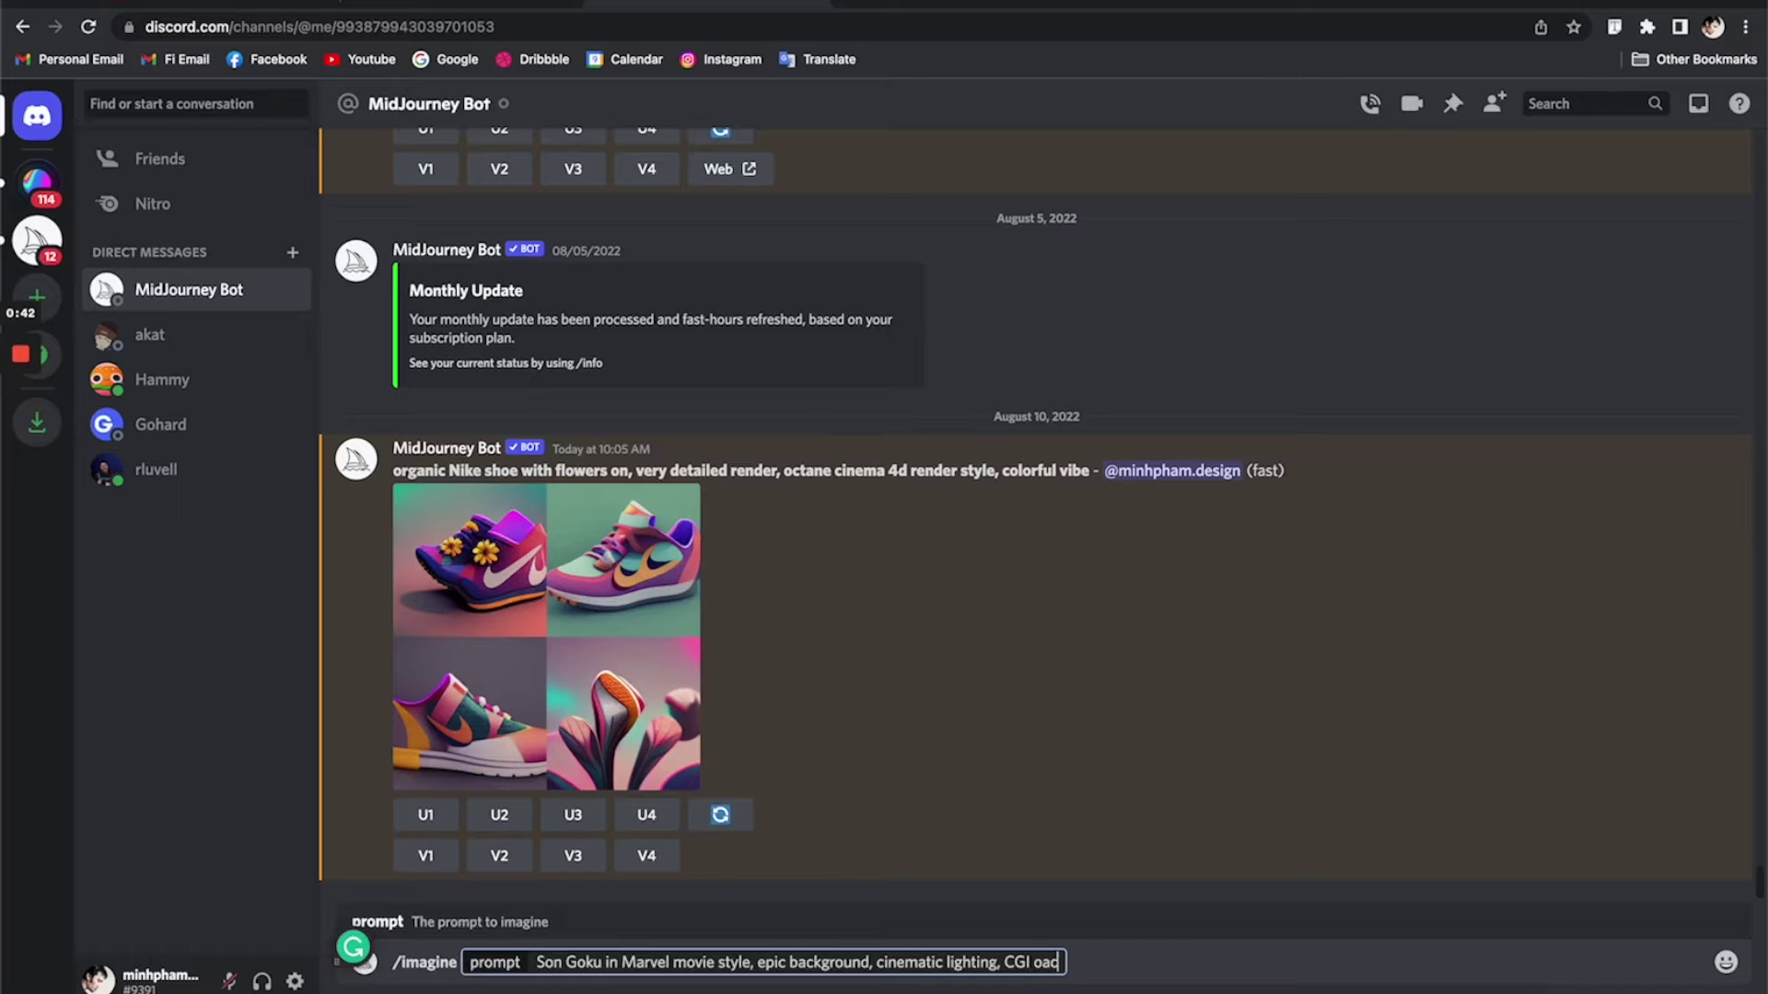
key(BackSpace)
key(BackSpace)
text(ctane)
key(BackSpace)
key(BackSpace)
key(BackSpace)
key(BackSpace)
key(BackSpace)
key(BackSpace)
text(Octane render)
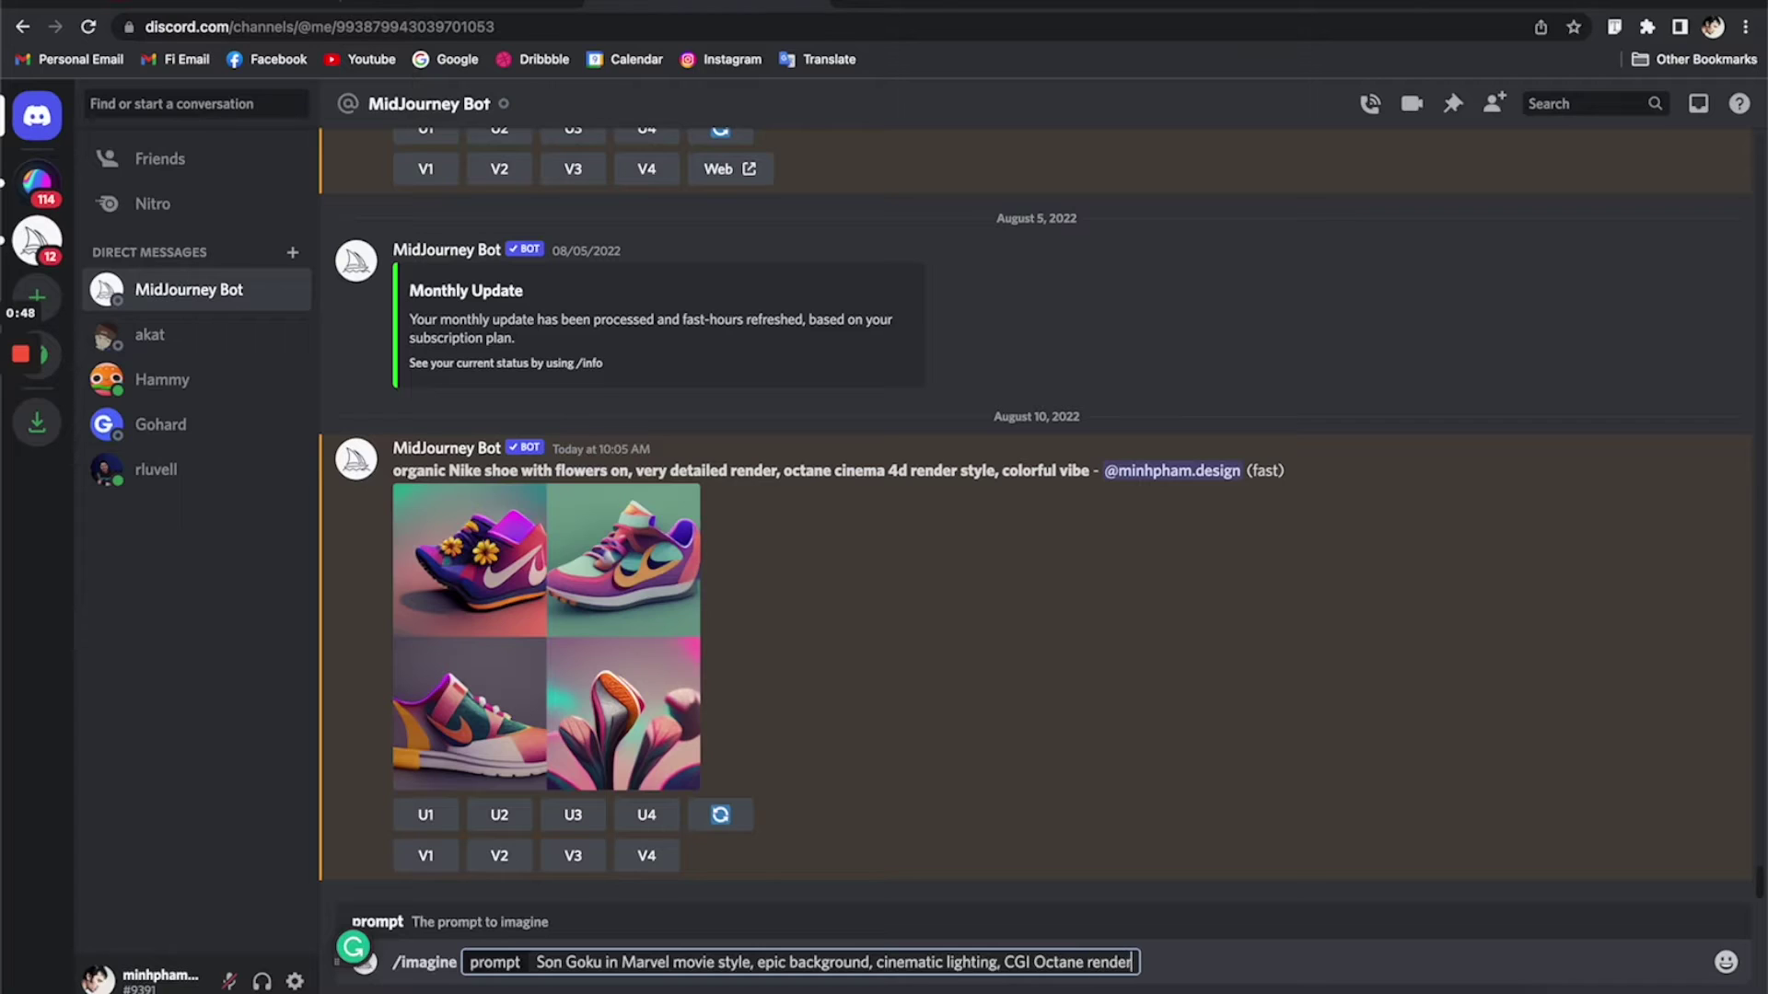
text(er style)
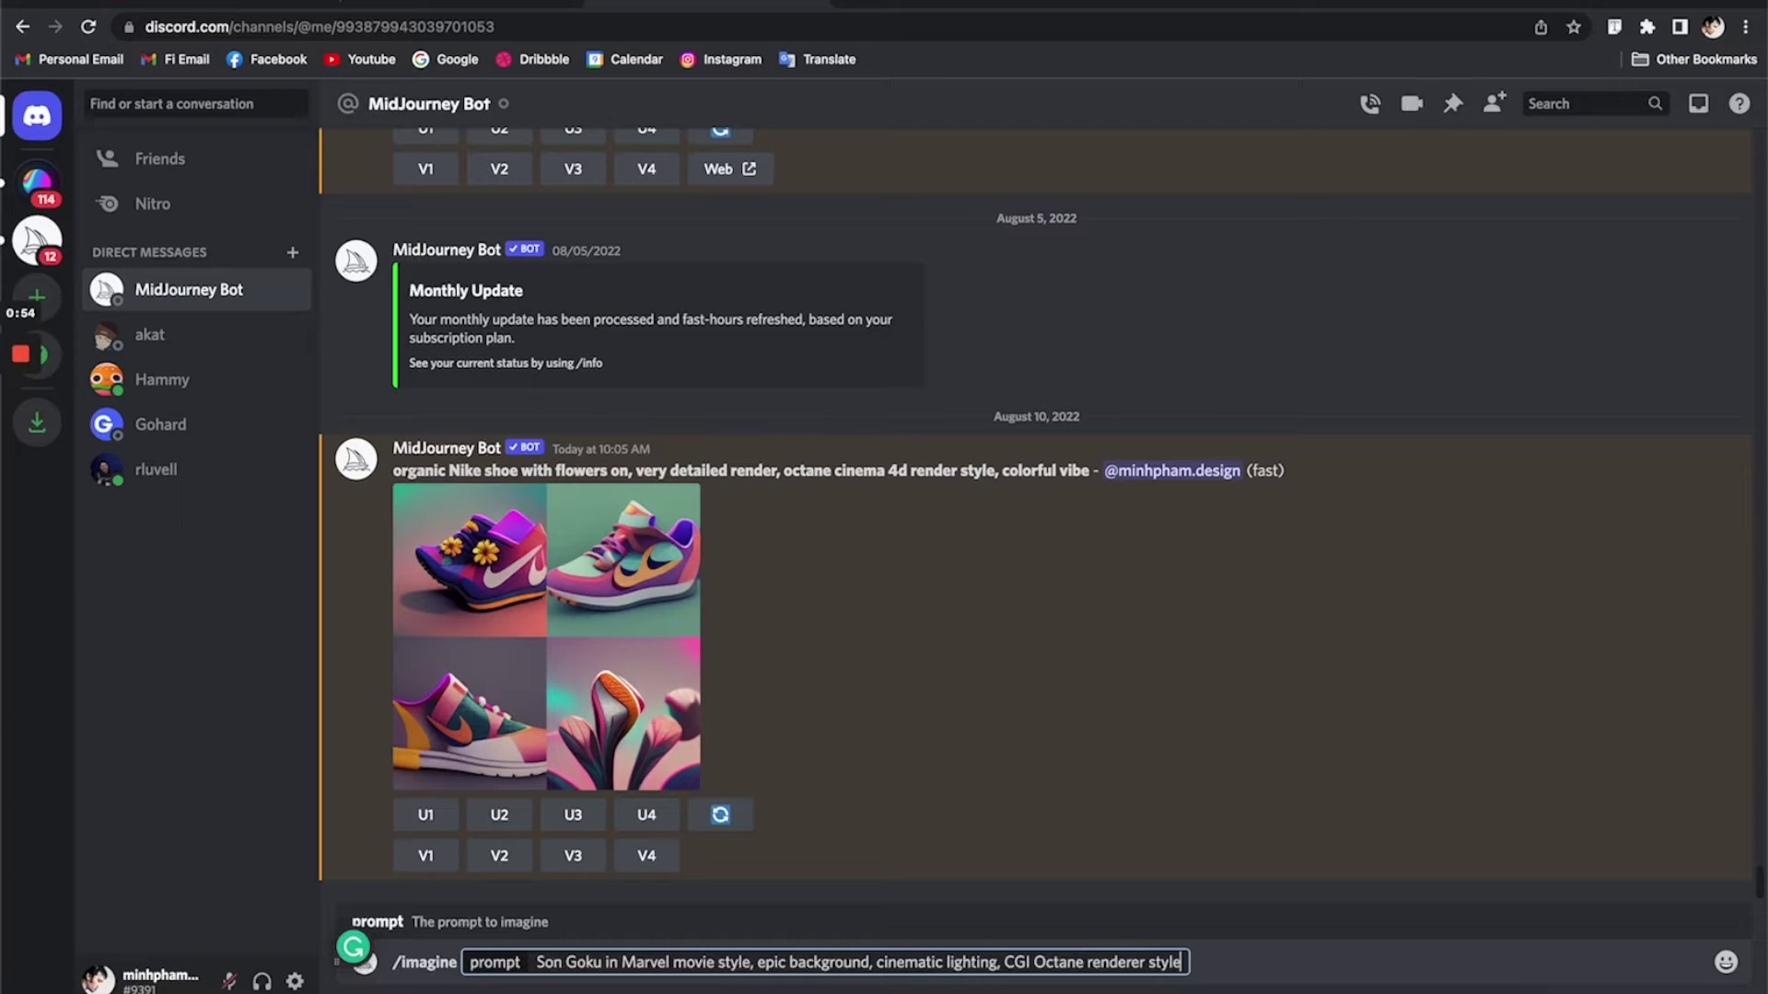
key(Return)
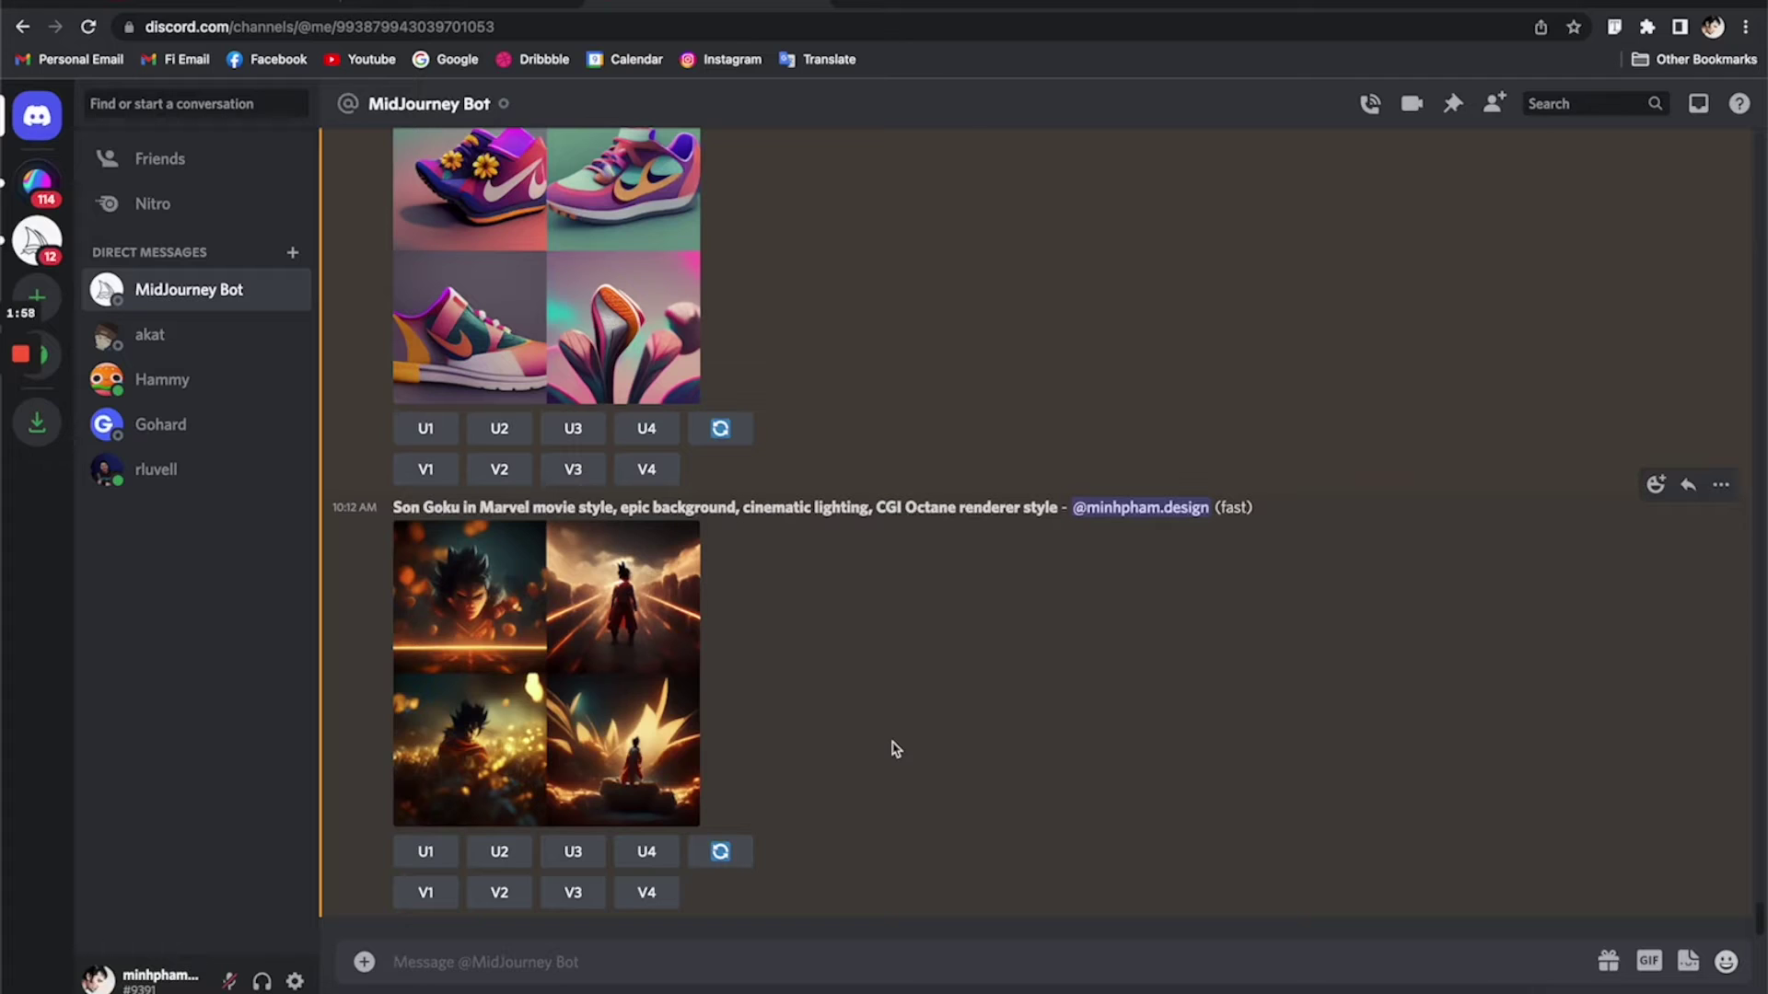
Step: Type /imagi in the message box to bring up the slash-command suggestions
text(/)
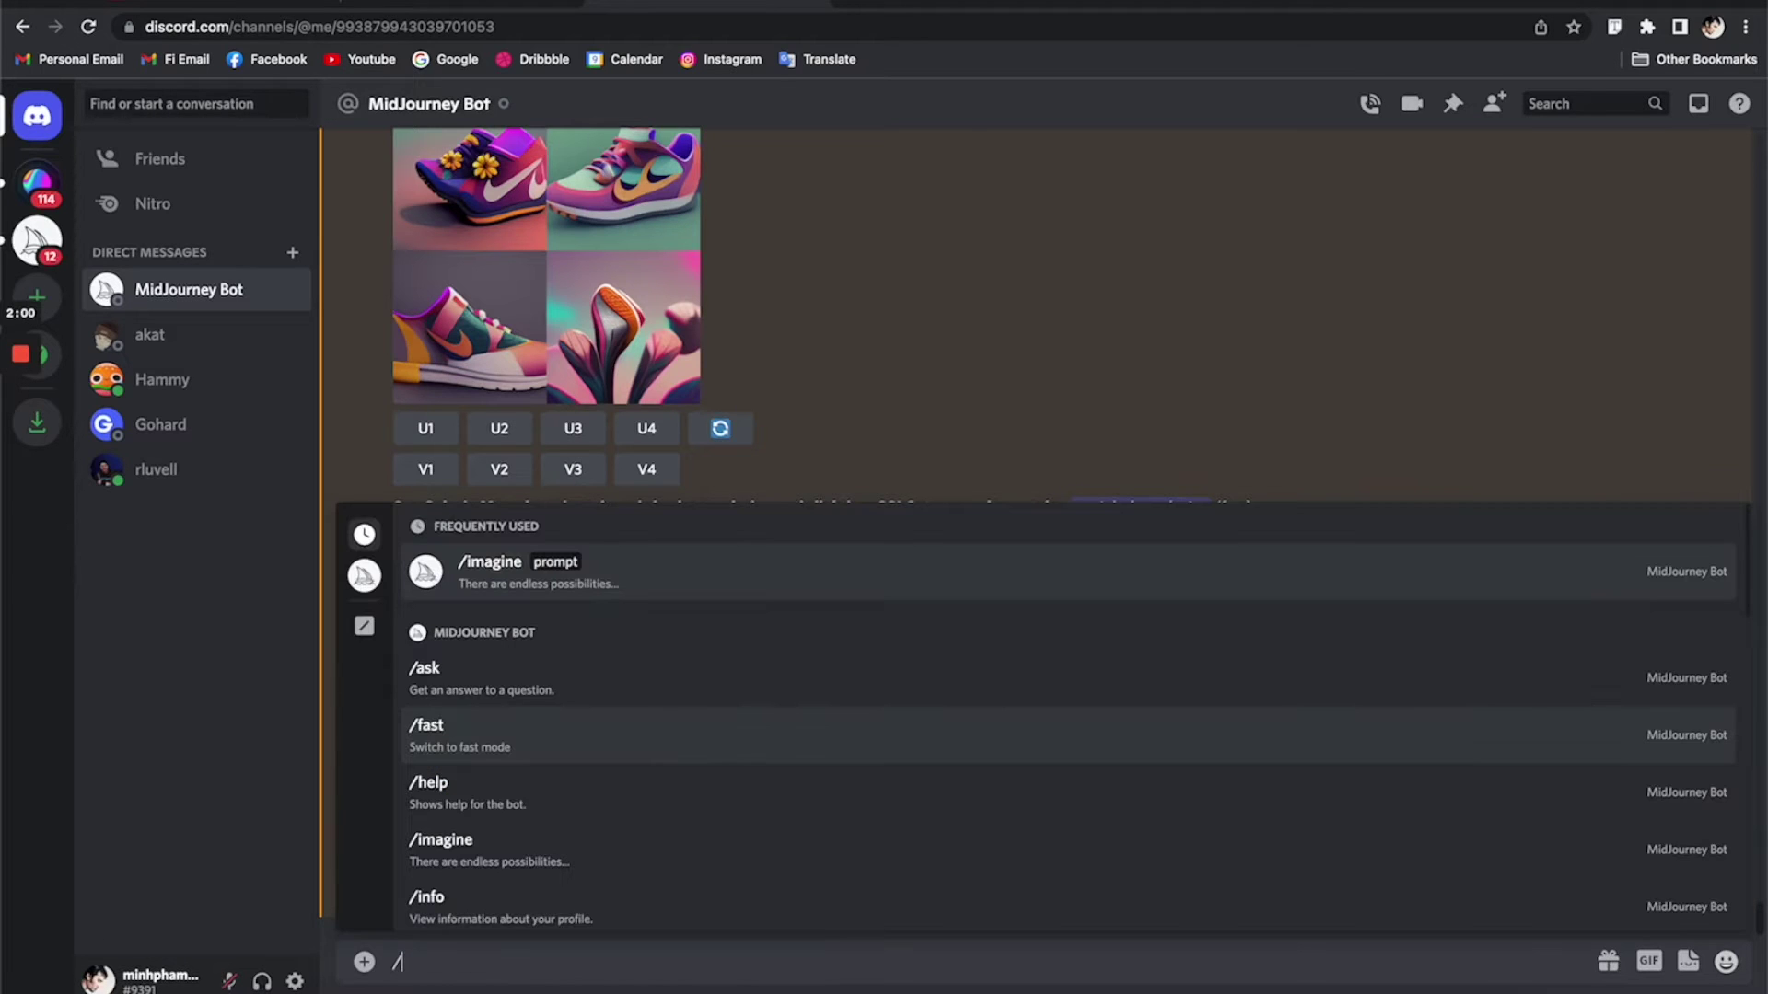
text(imagin)
Step: Send the 'Son Goku 3D character… super Saiyan, refined details' /imagine prompt and reroll it
key(Tab)
text(Son G)
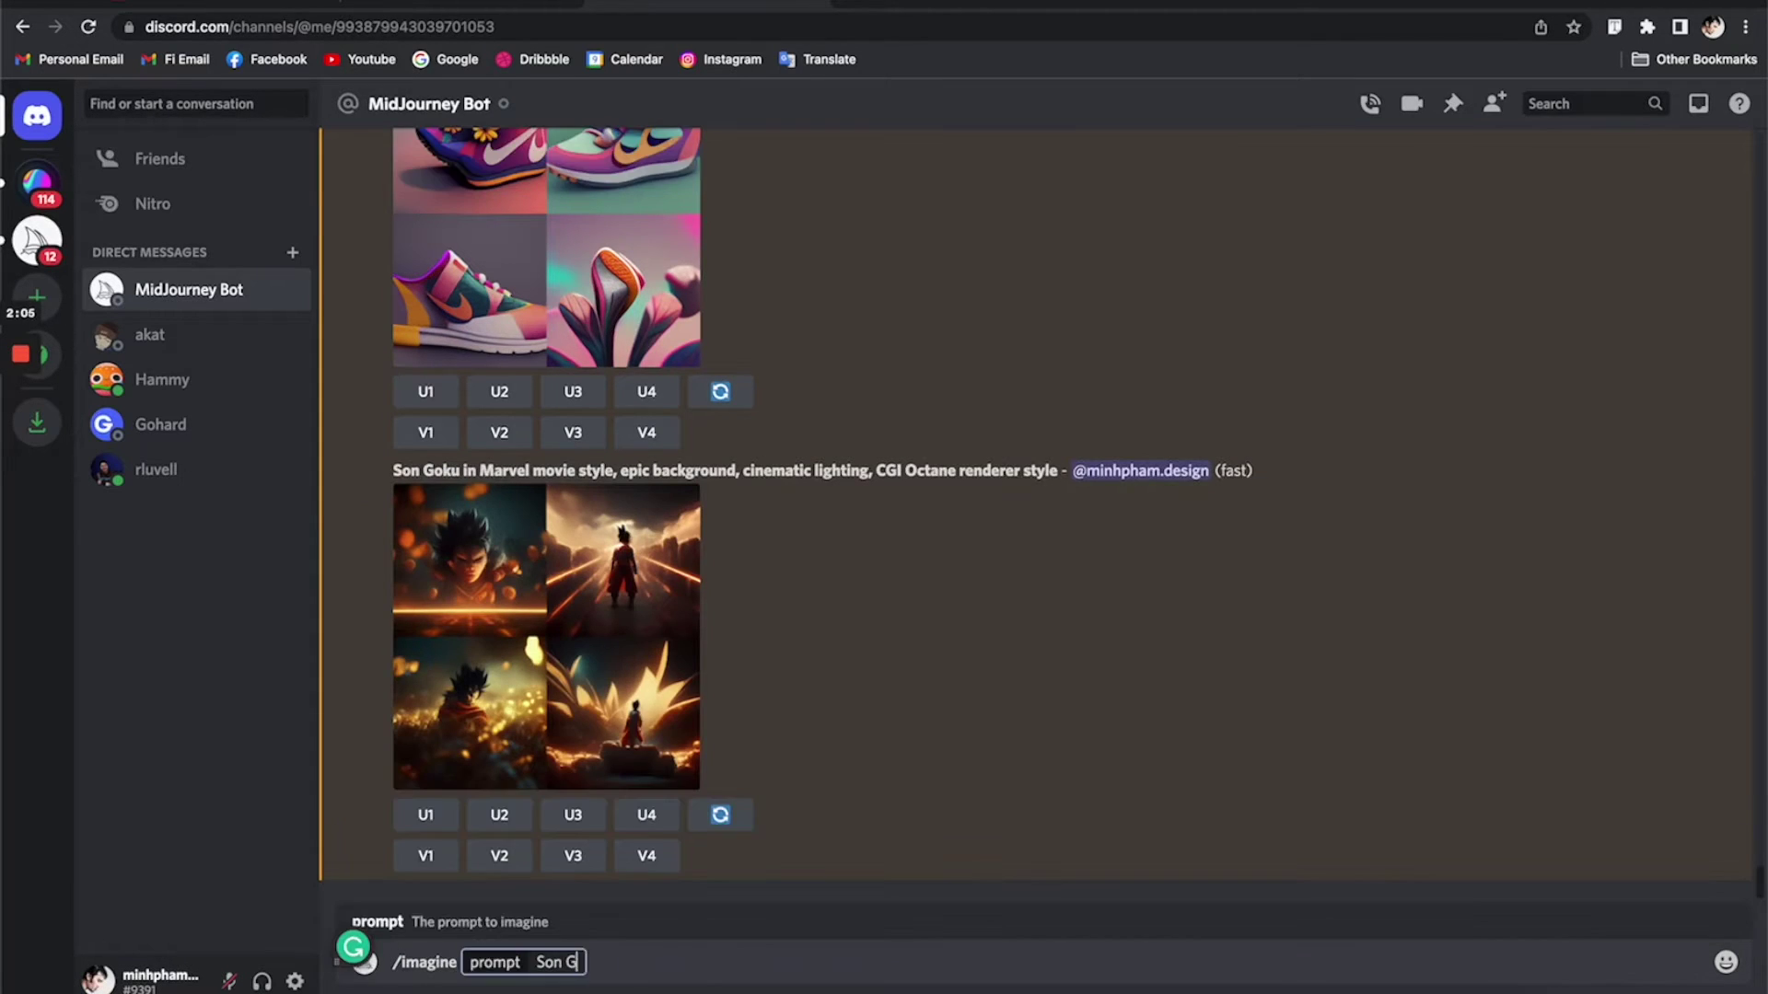
text(oku 3D character in Marvel movie style, cinematic lighting, epic background, super Sayan, refined deta)
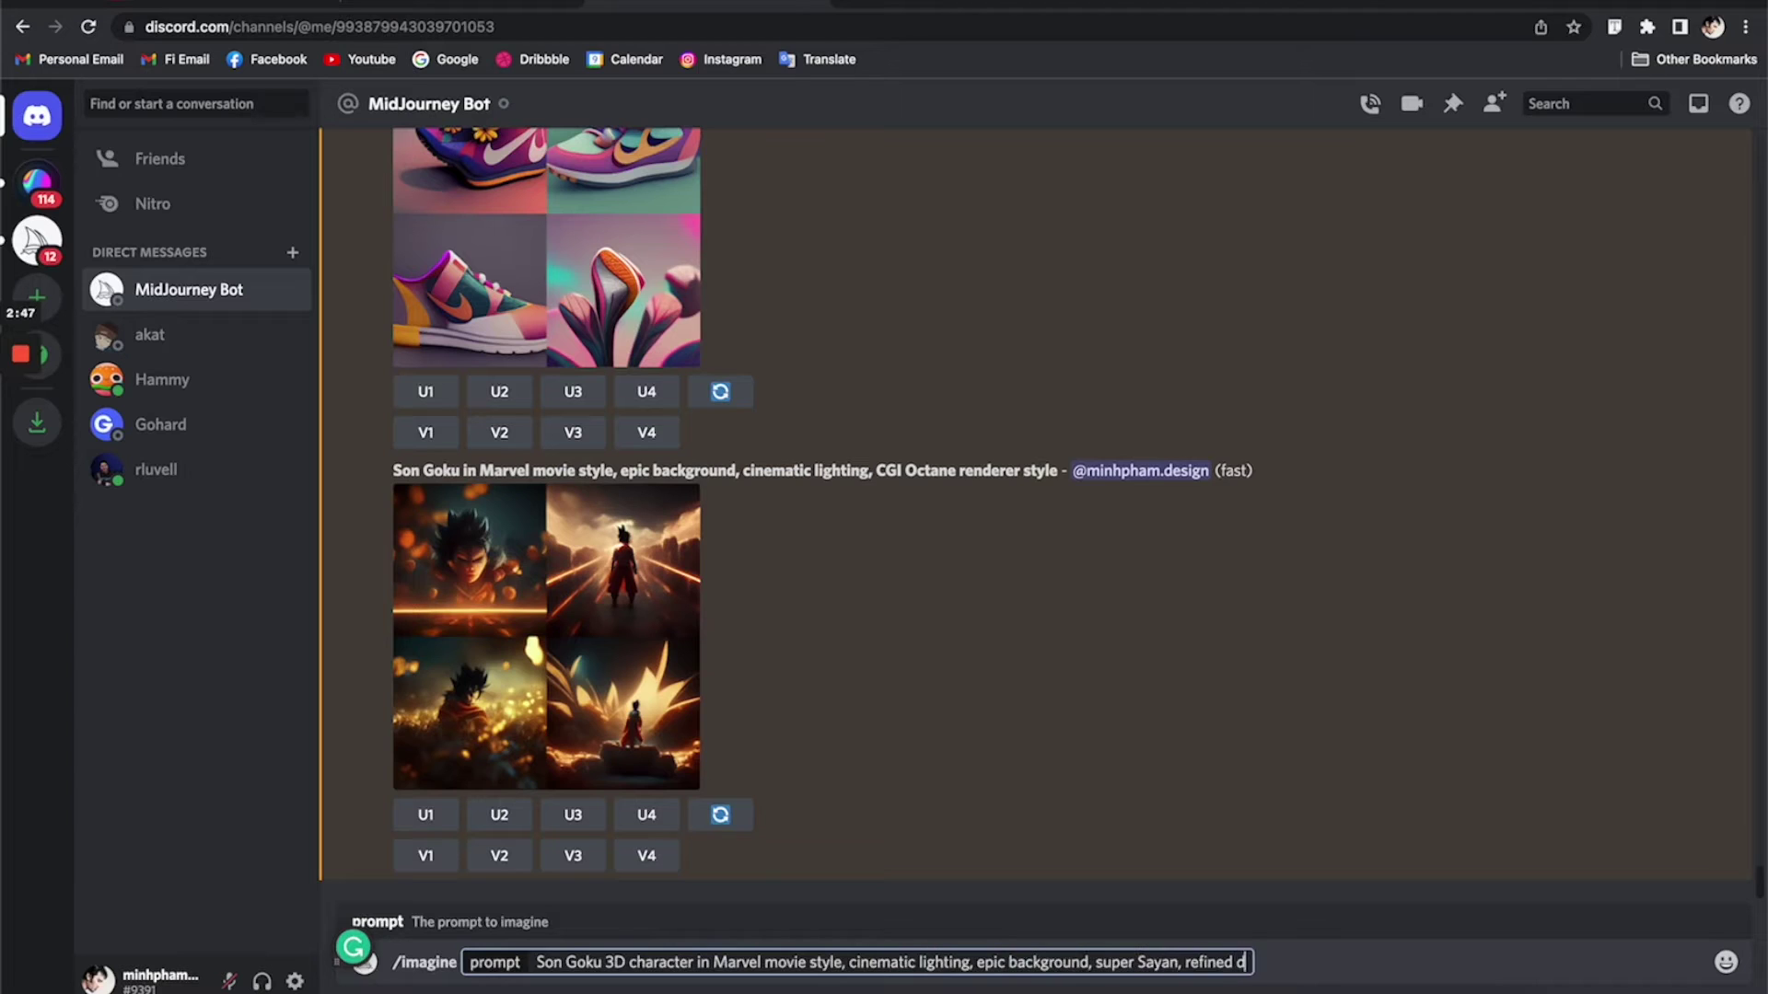
text(ils)
key(Return)
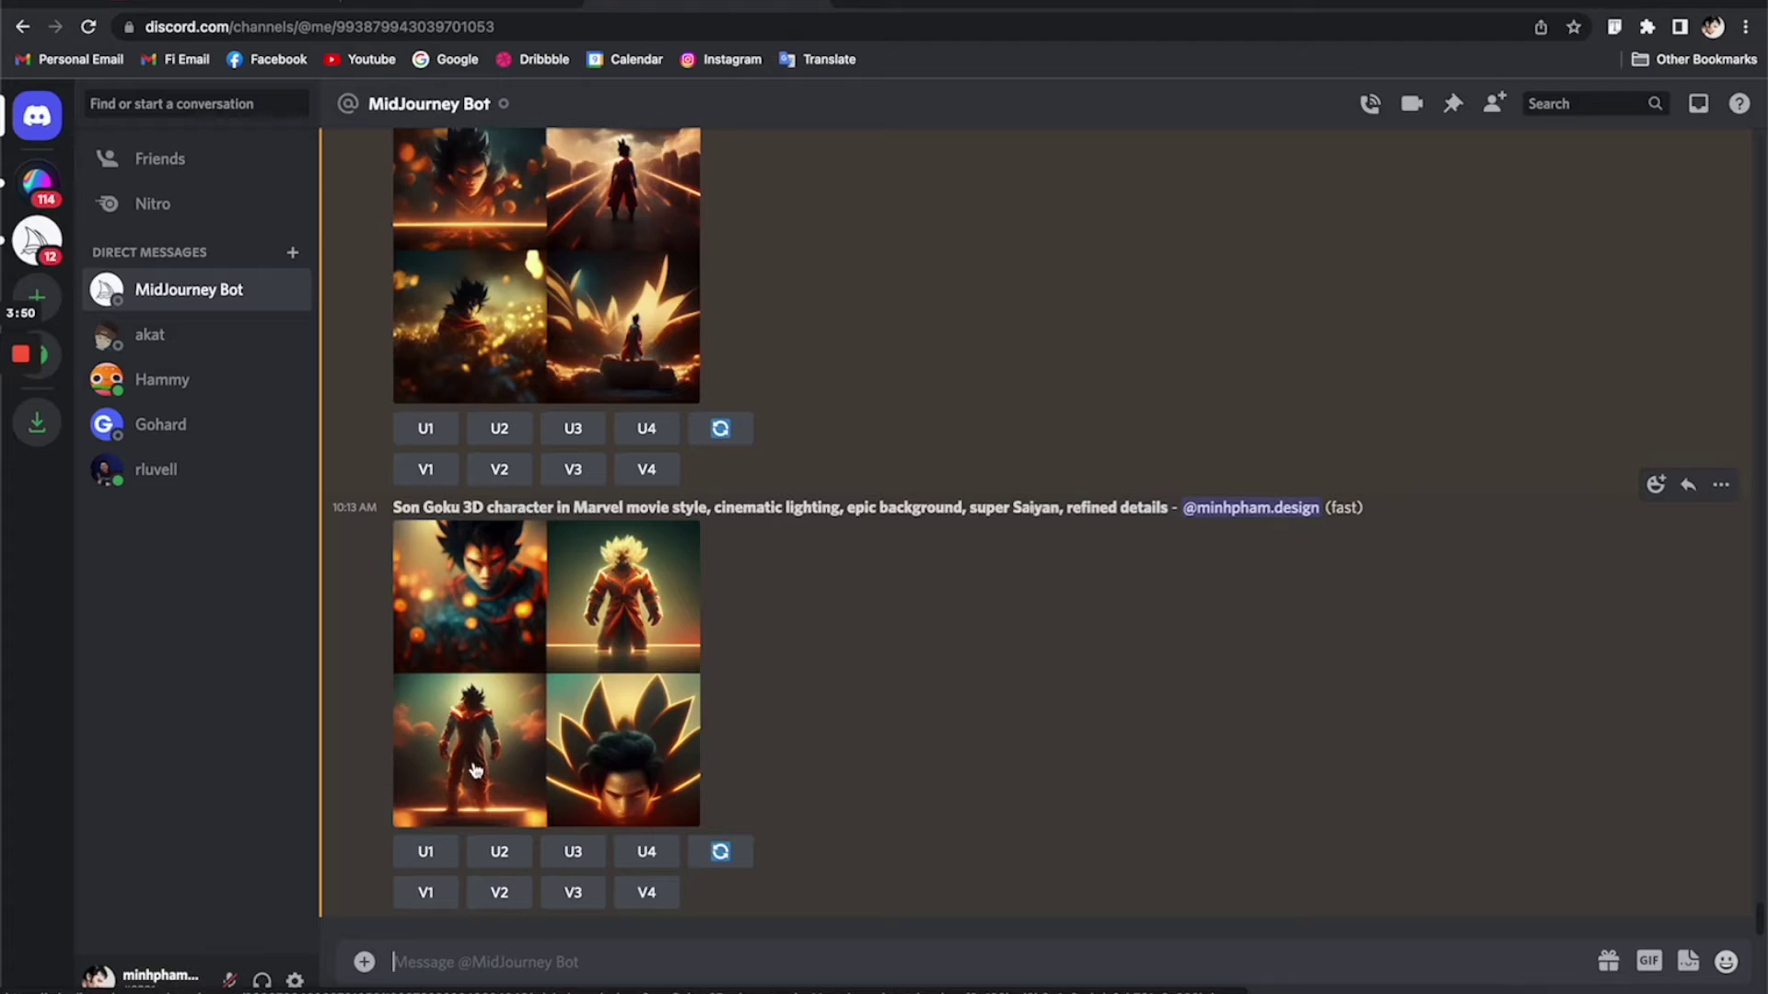
click(731, 857)
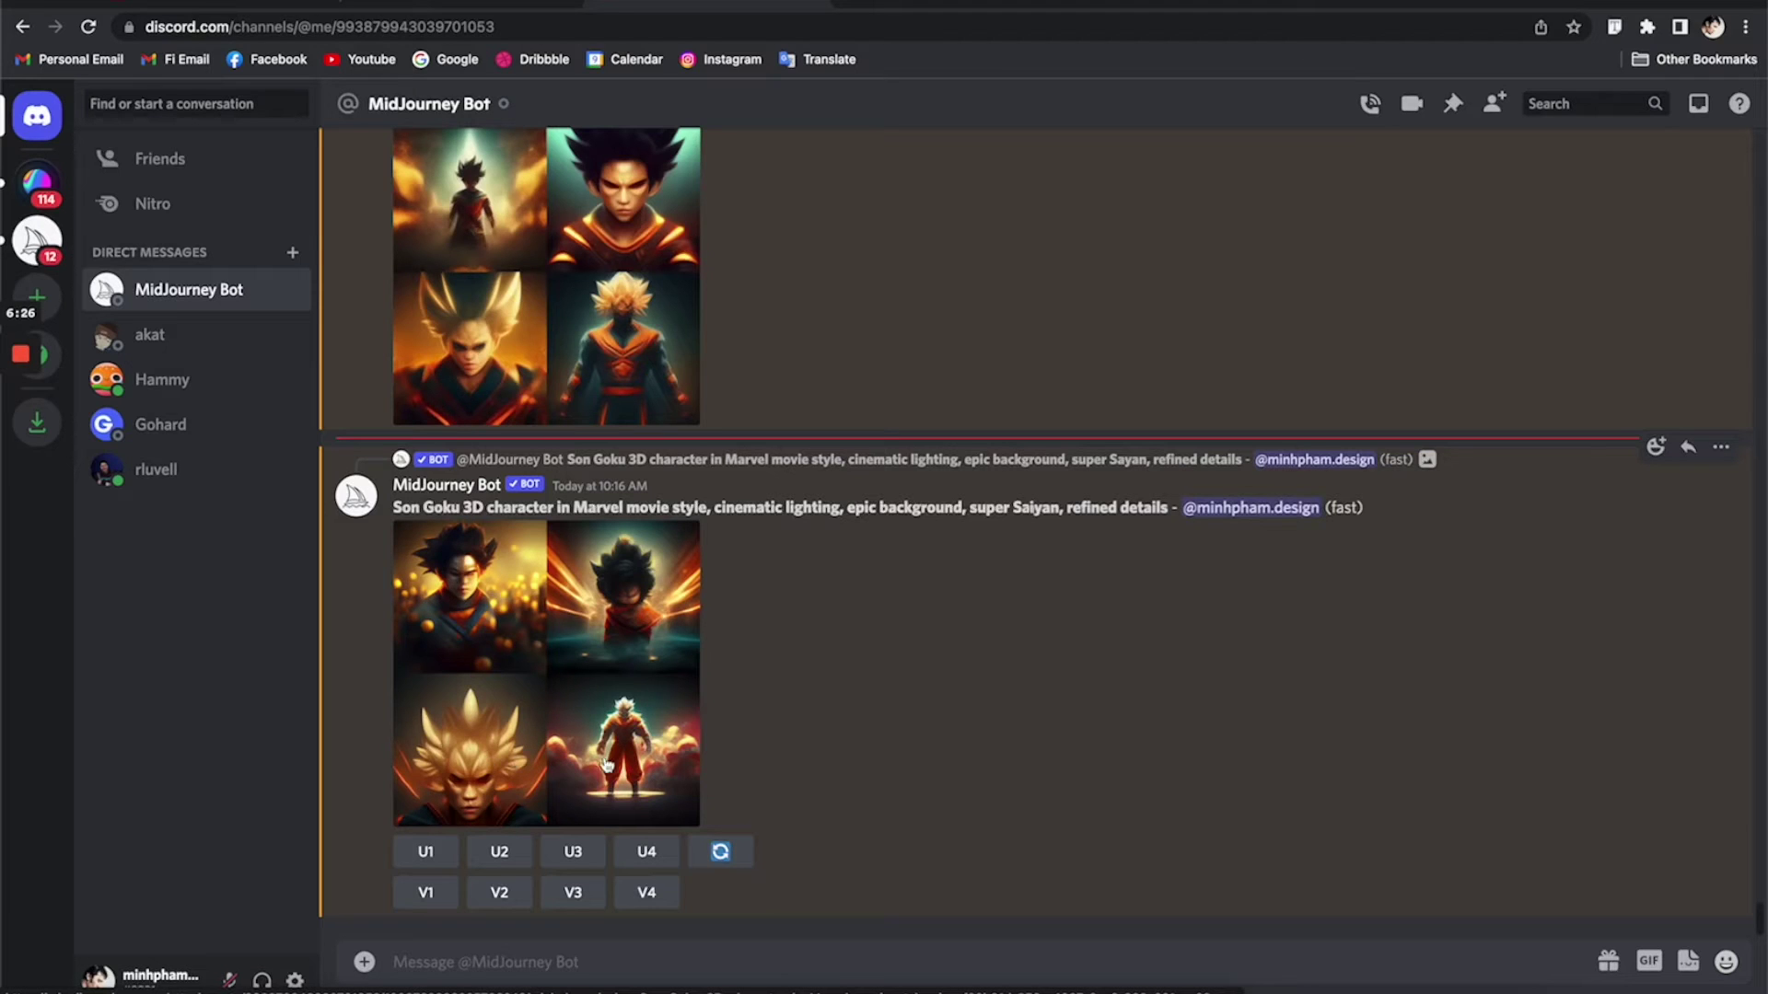
Step: Request variations of the fourth rerolled Goku image and enlarge the resulting variation grid
click(645, 900)
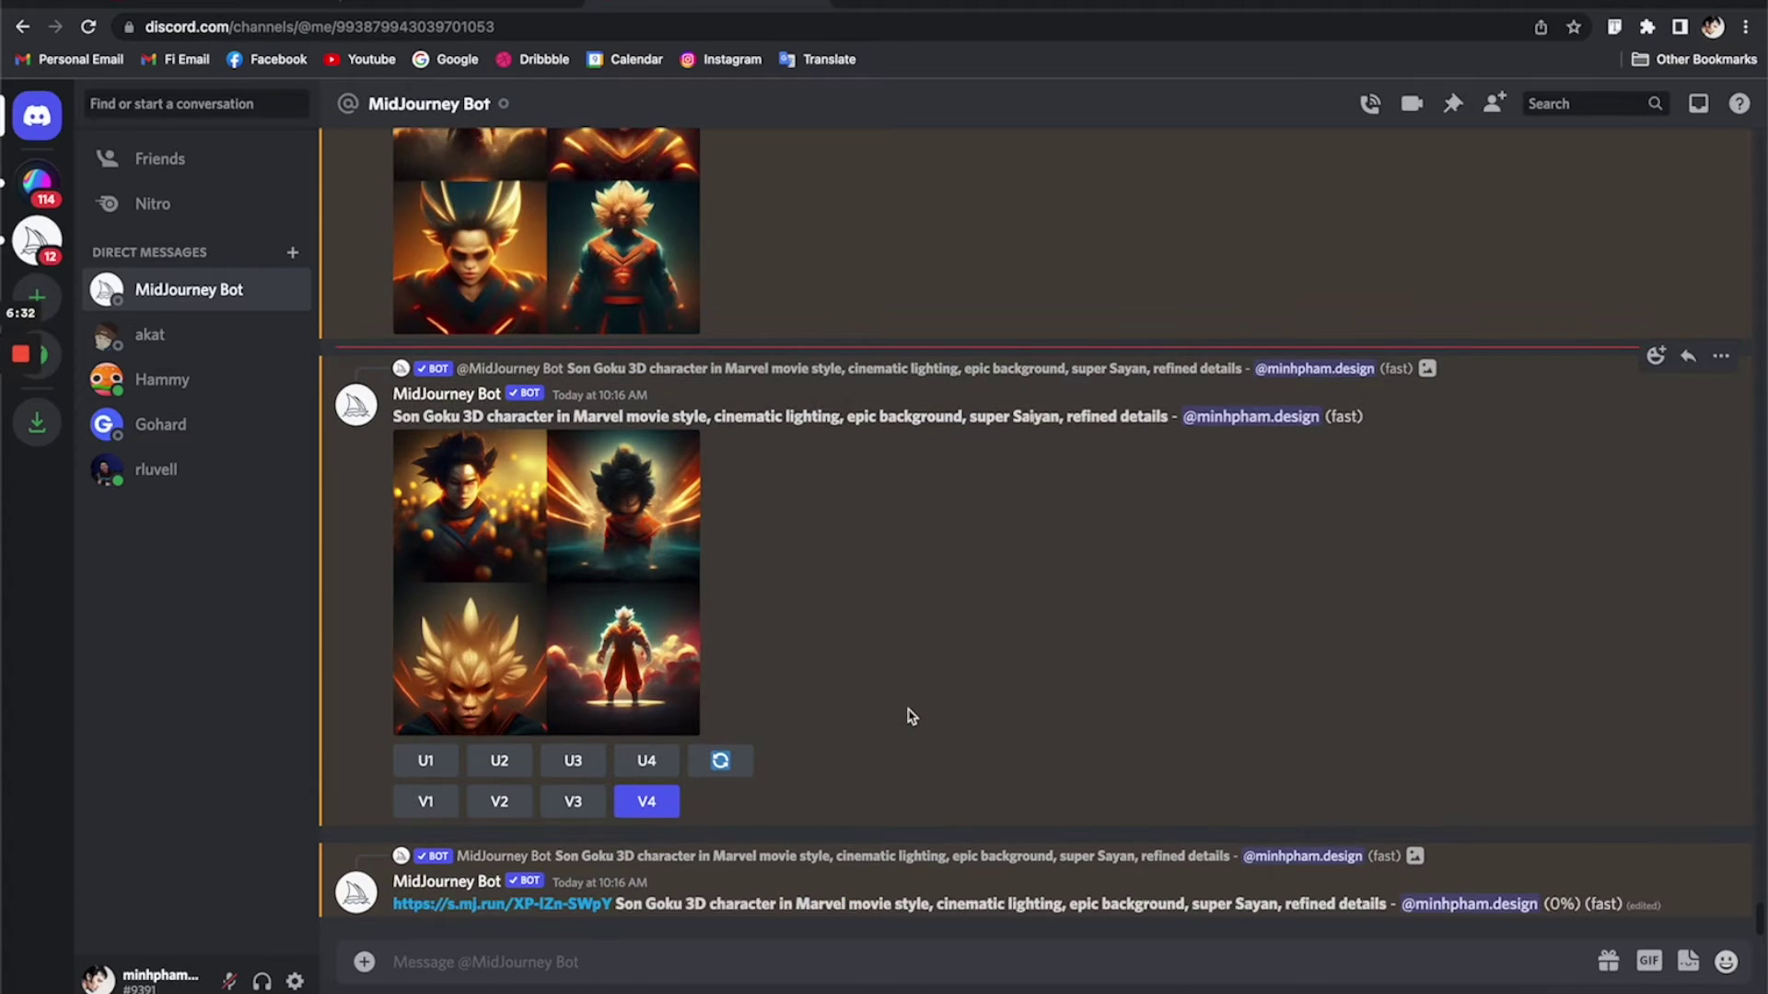
scroll(921, 688, up, 2)
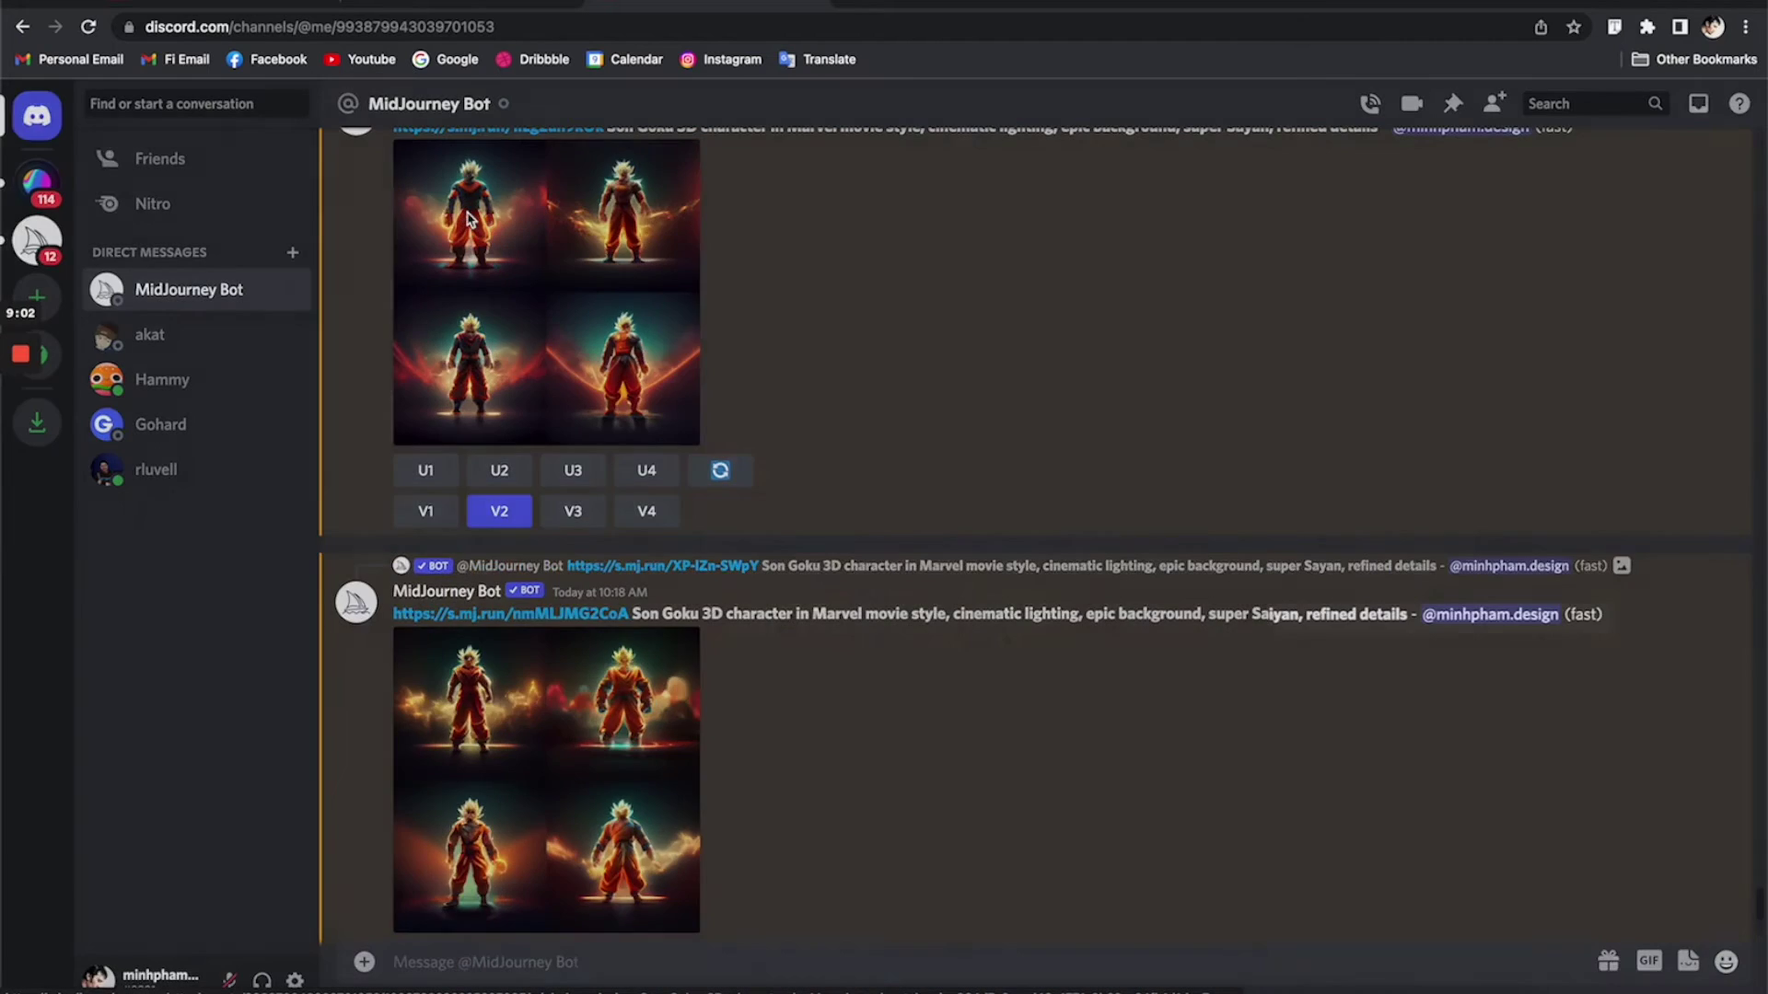
click(470, 223)
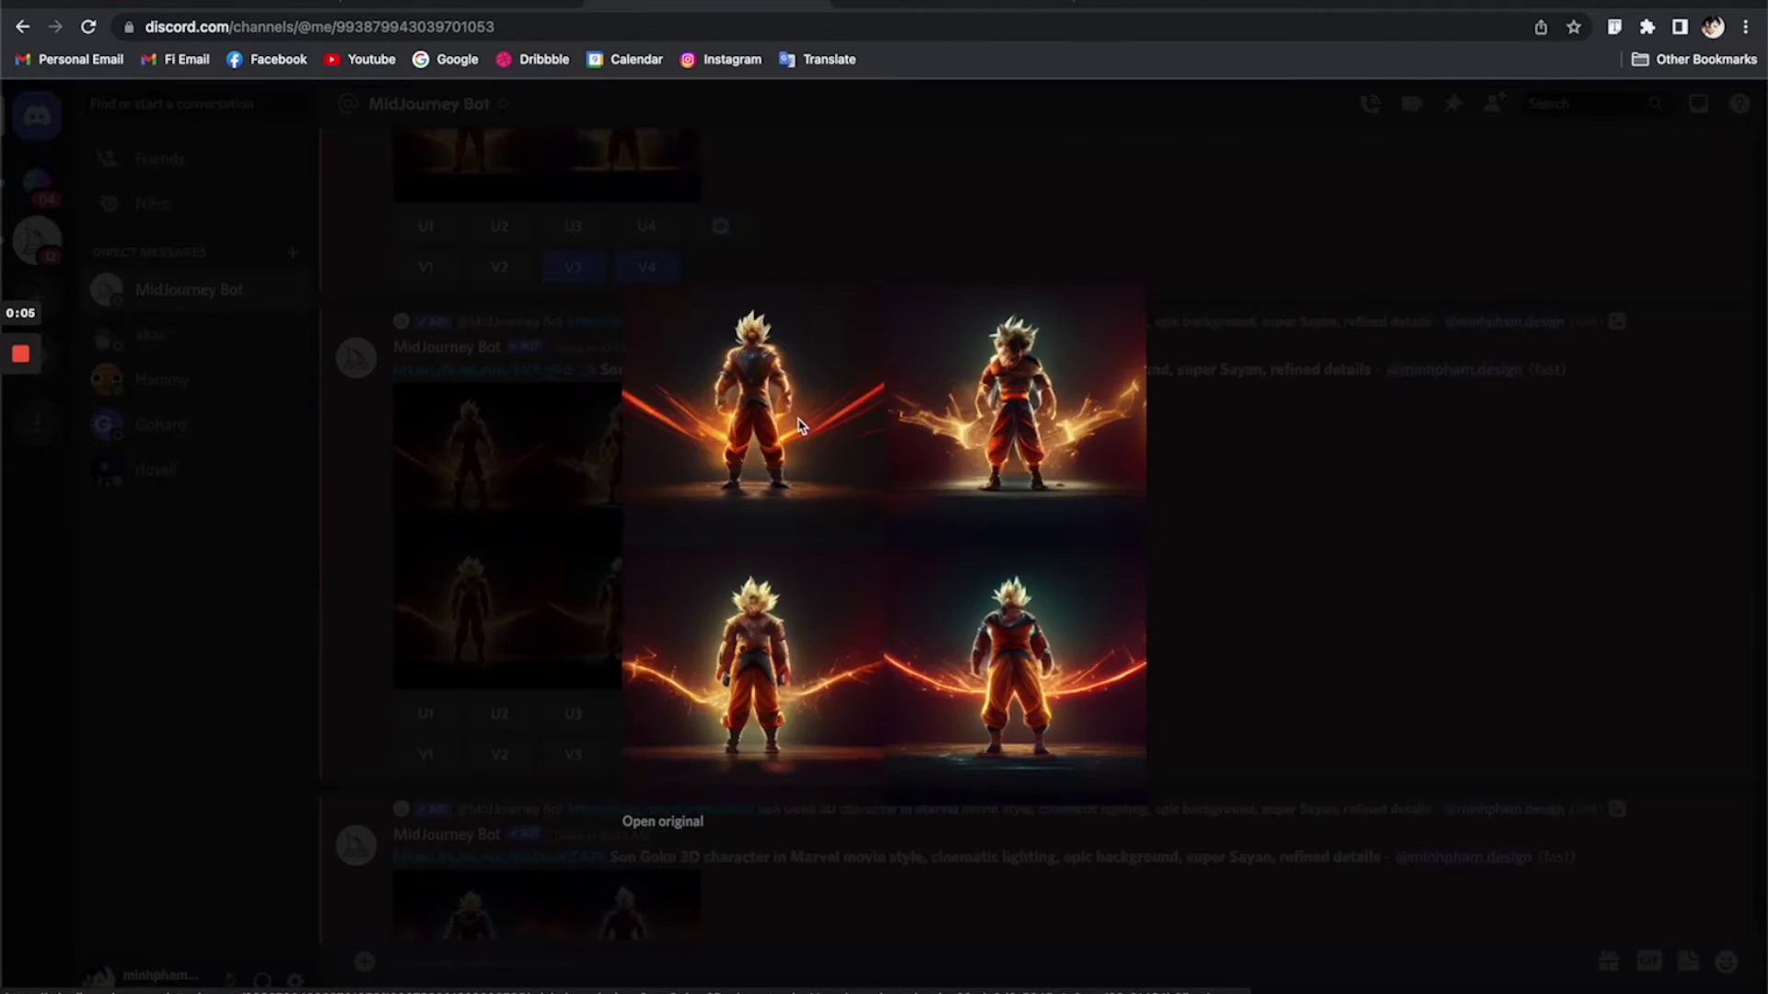
Step: Close the enlarged view, upscale image U1, and view the upscaled Goku at full size
click(1278, 523)
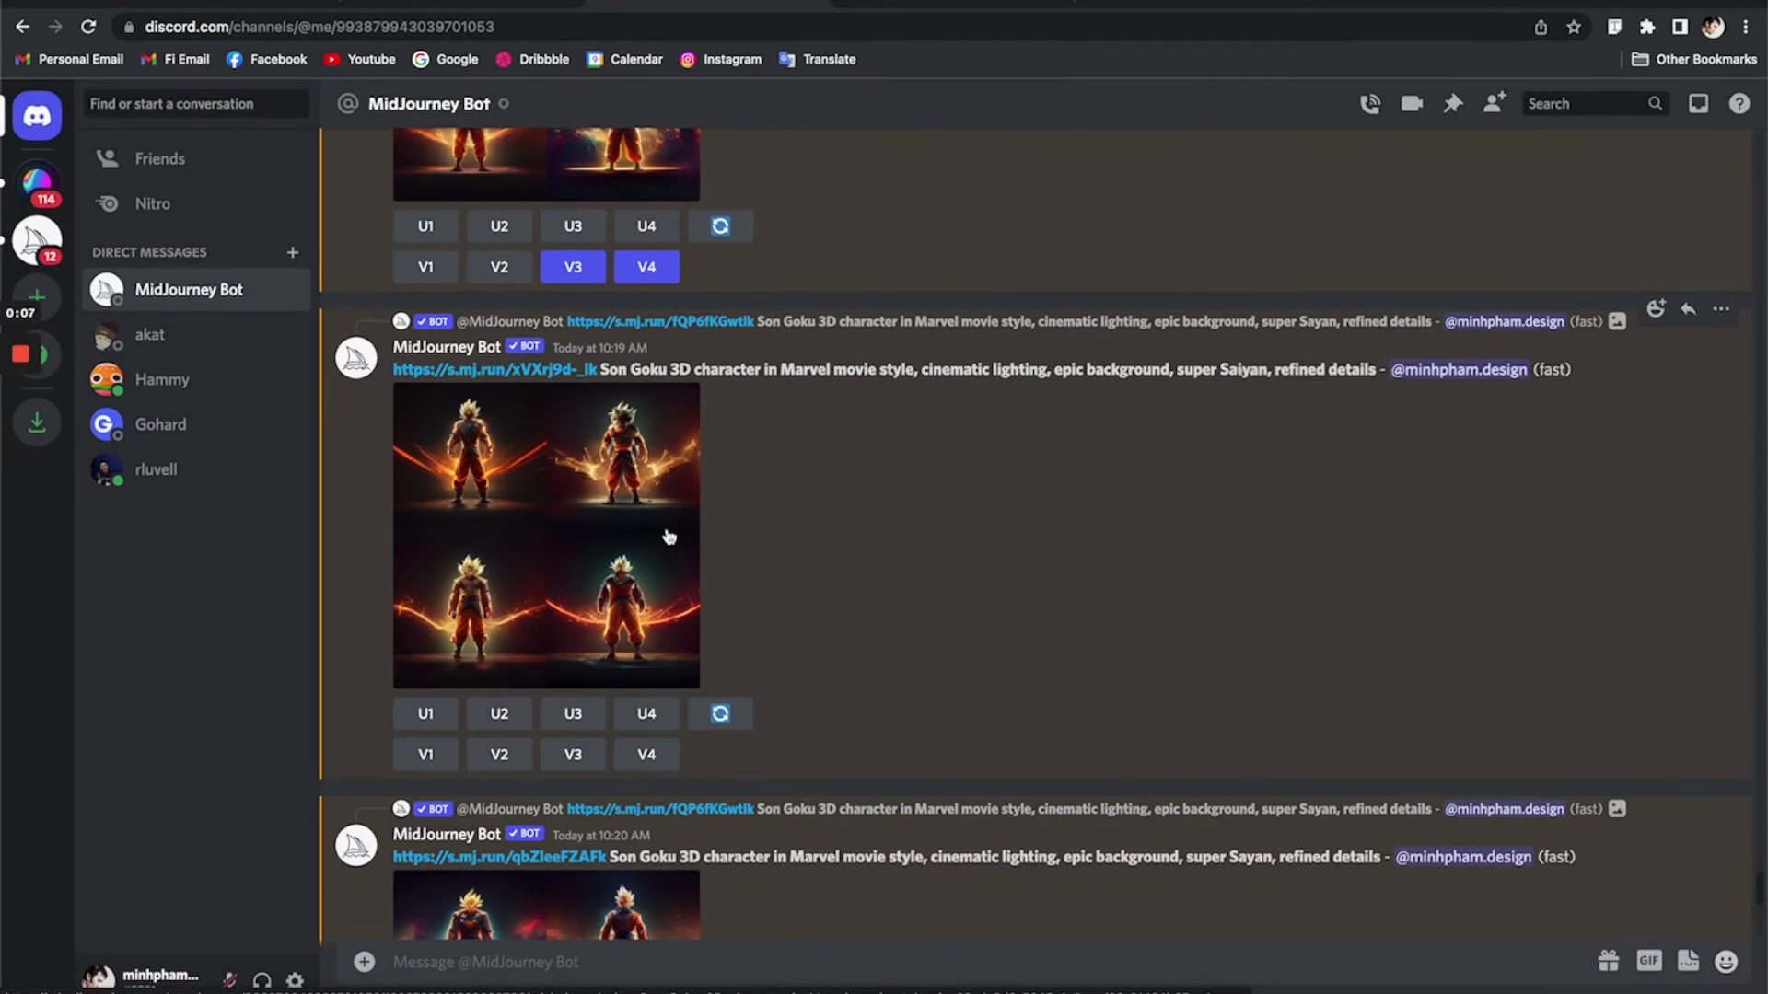
click(423, 716)
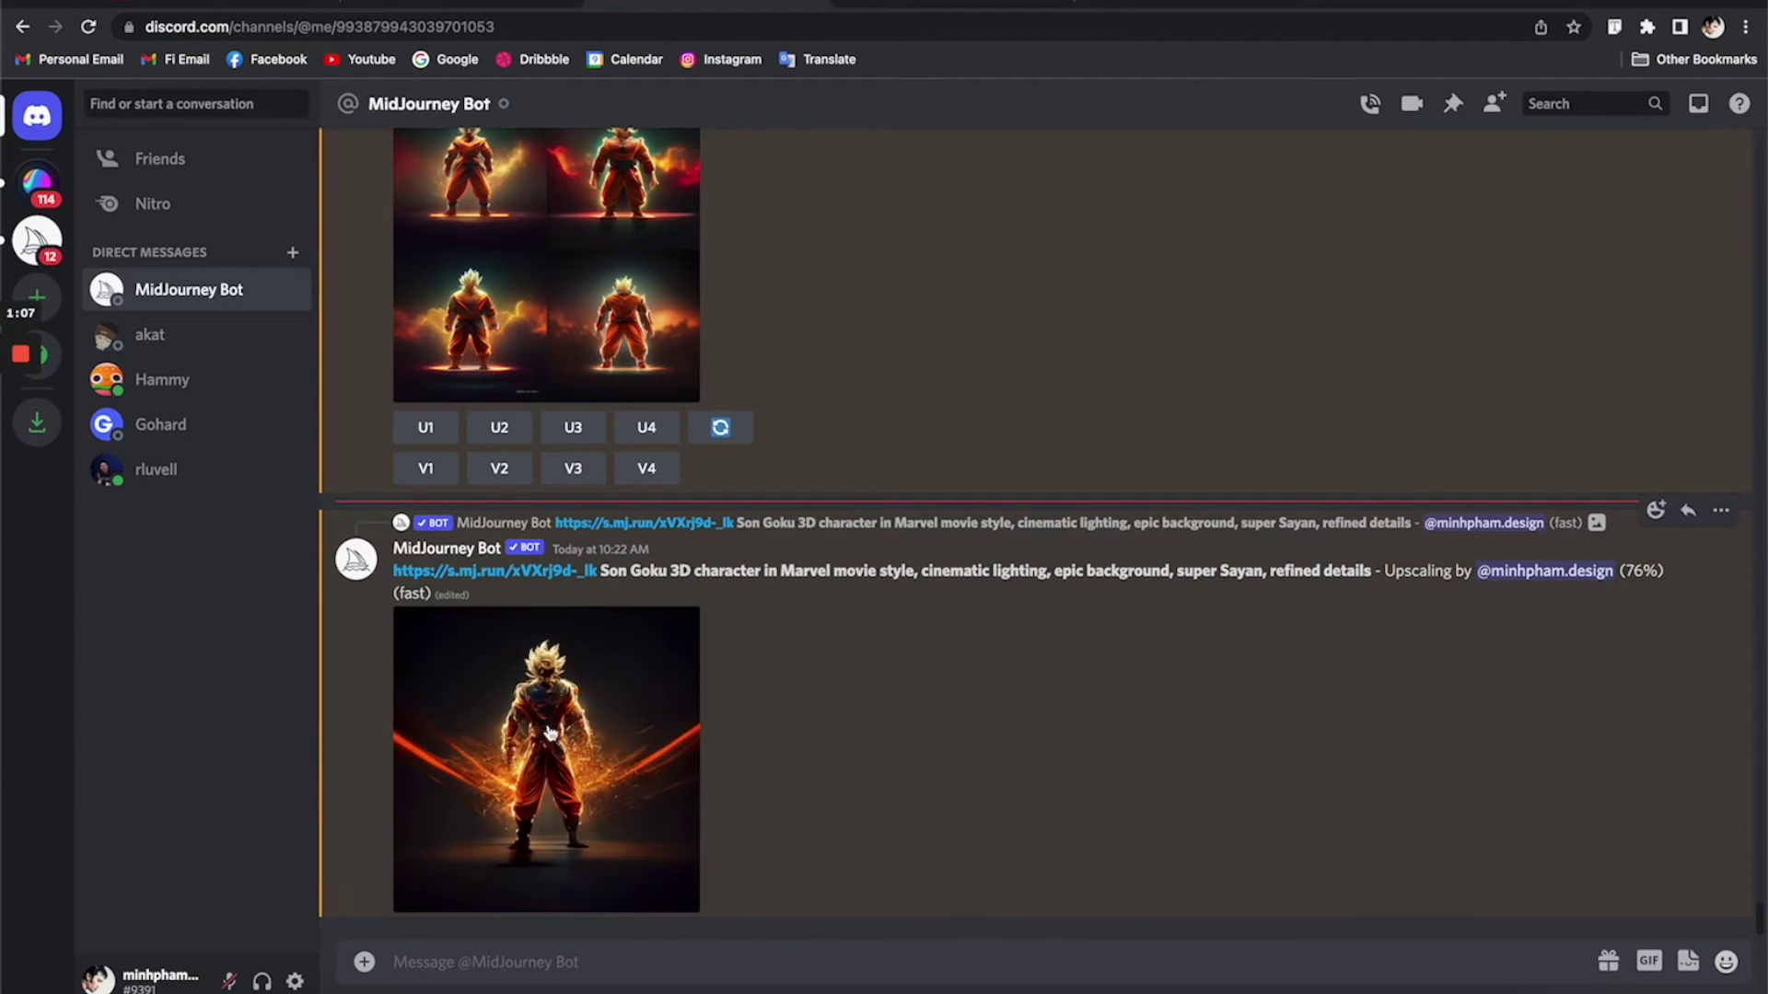
click(548, 727)
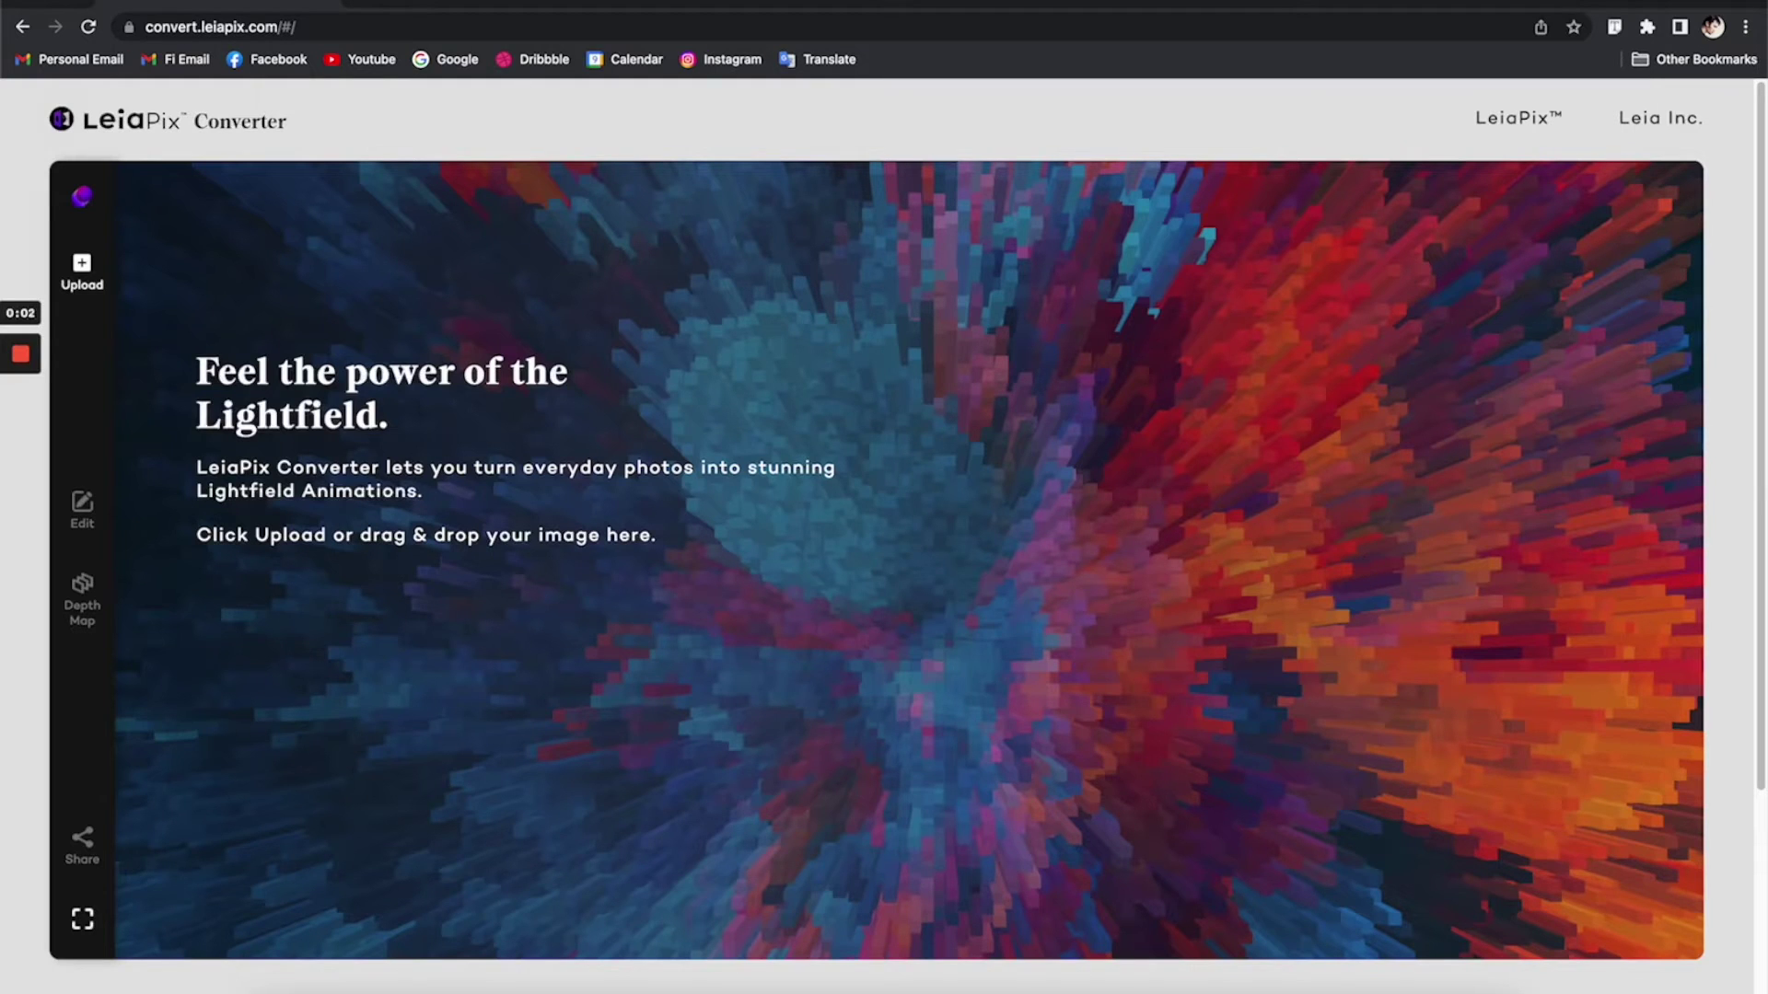
Step: Upload the Son Goku jpg from Documents > WORK > YOUTUBE > SonGoKu into LeiaPix
click(181, 29)
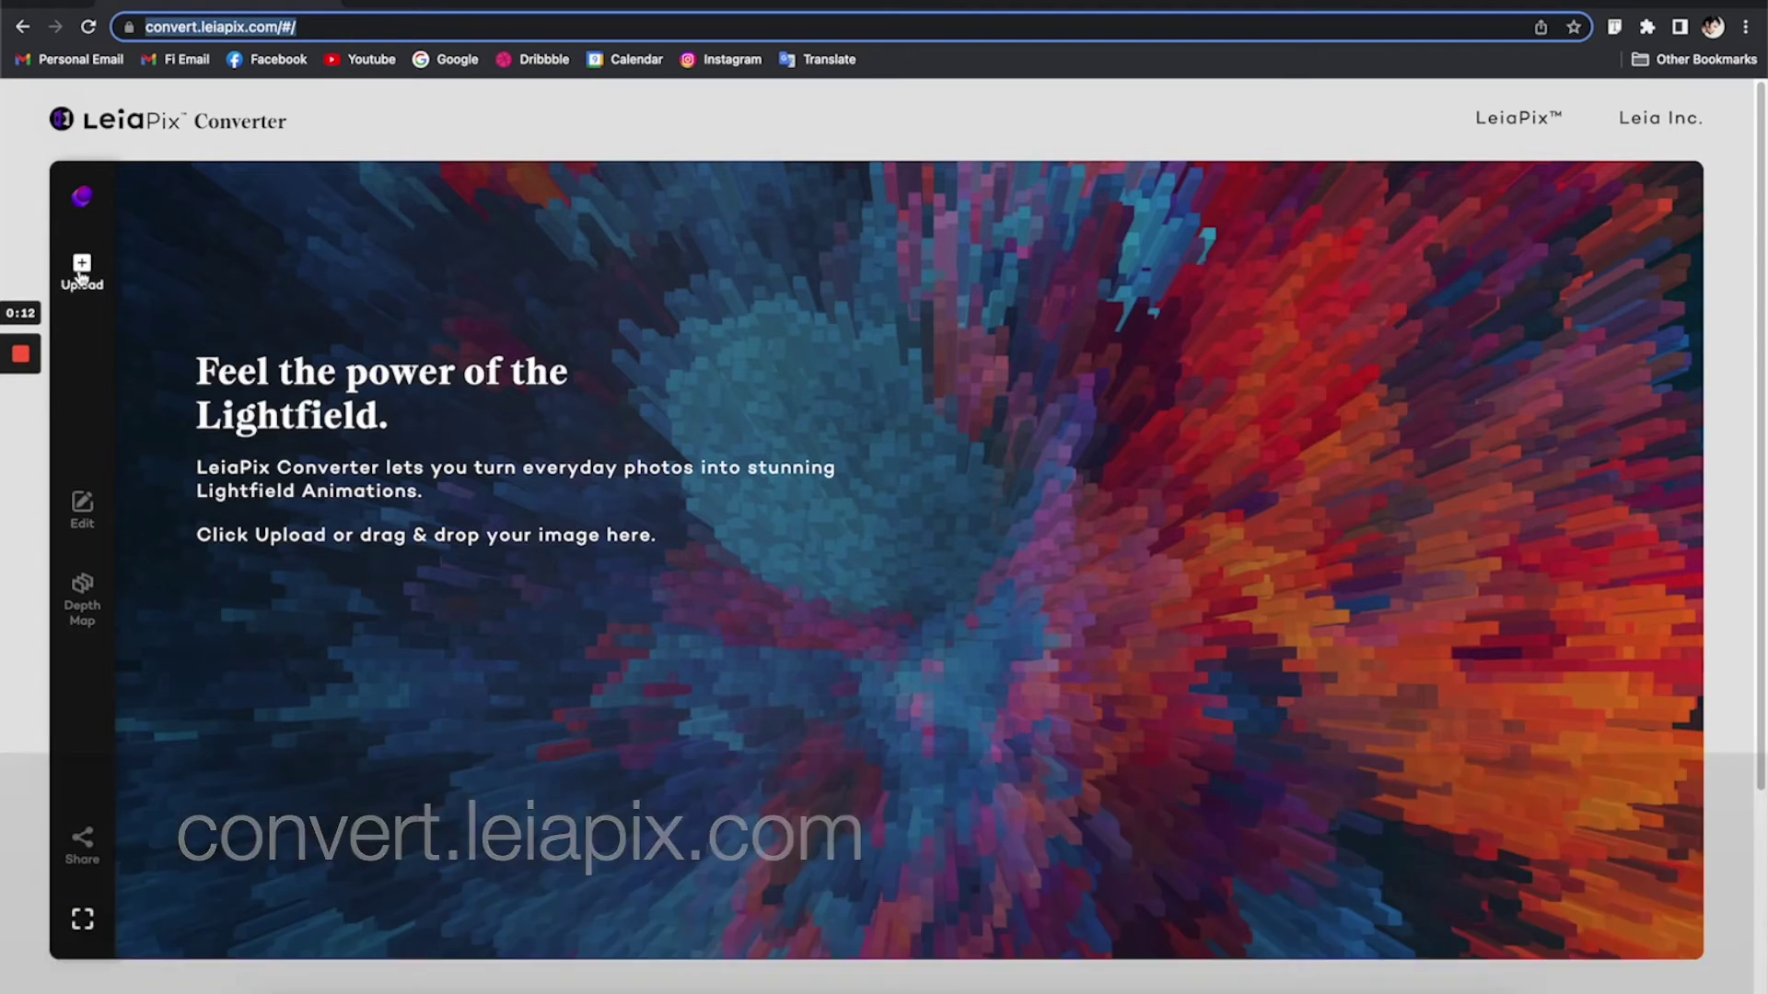
click(81, 268)
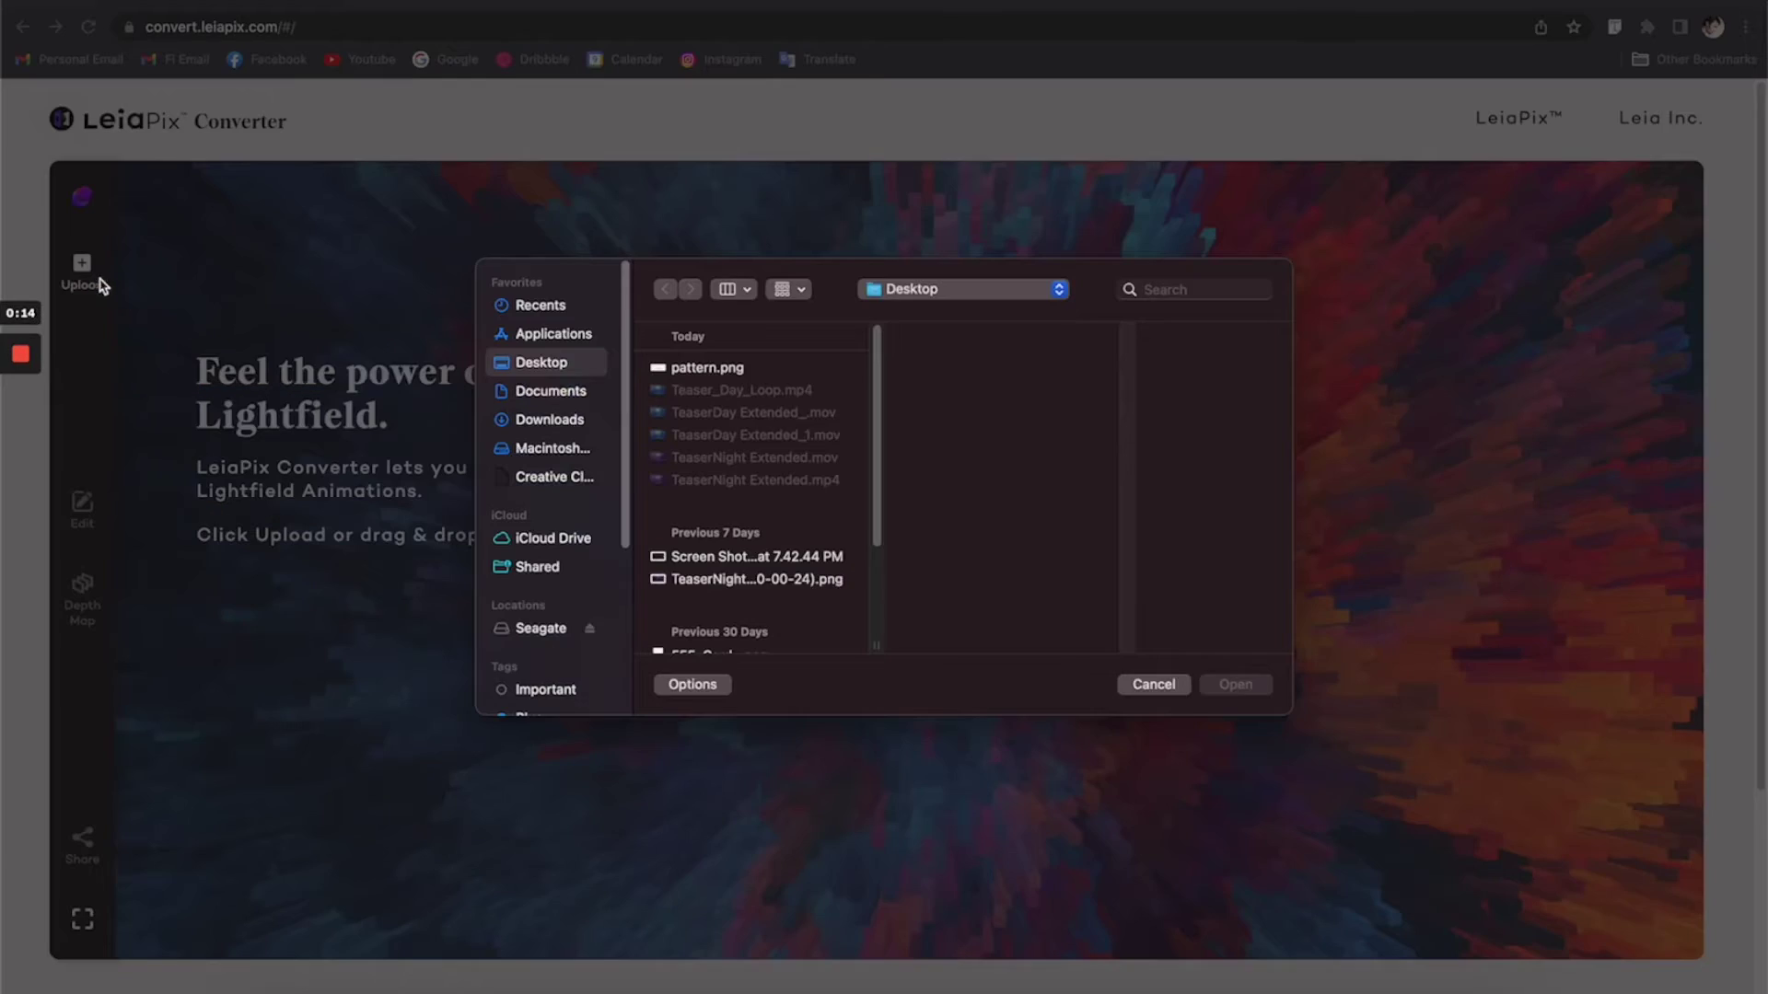
click(558, 448)
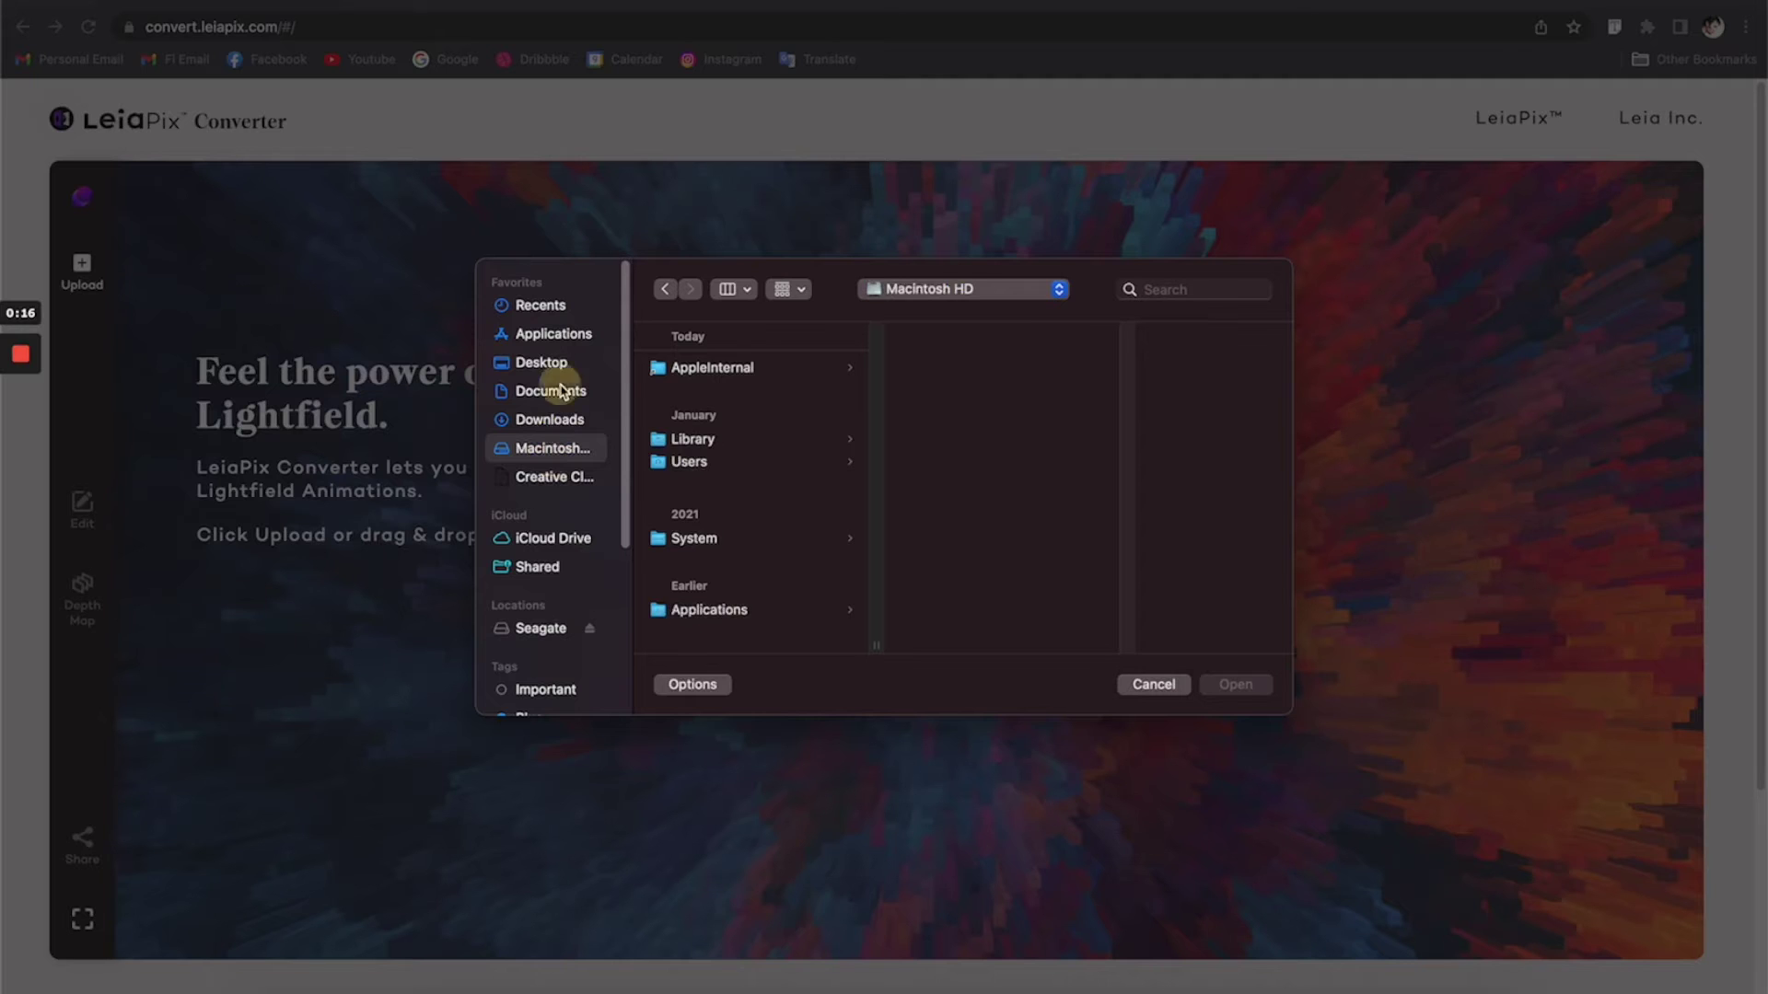
click(564, 393)
click(771, 589)
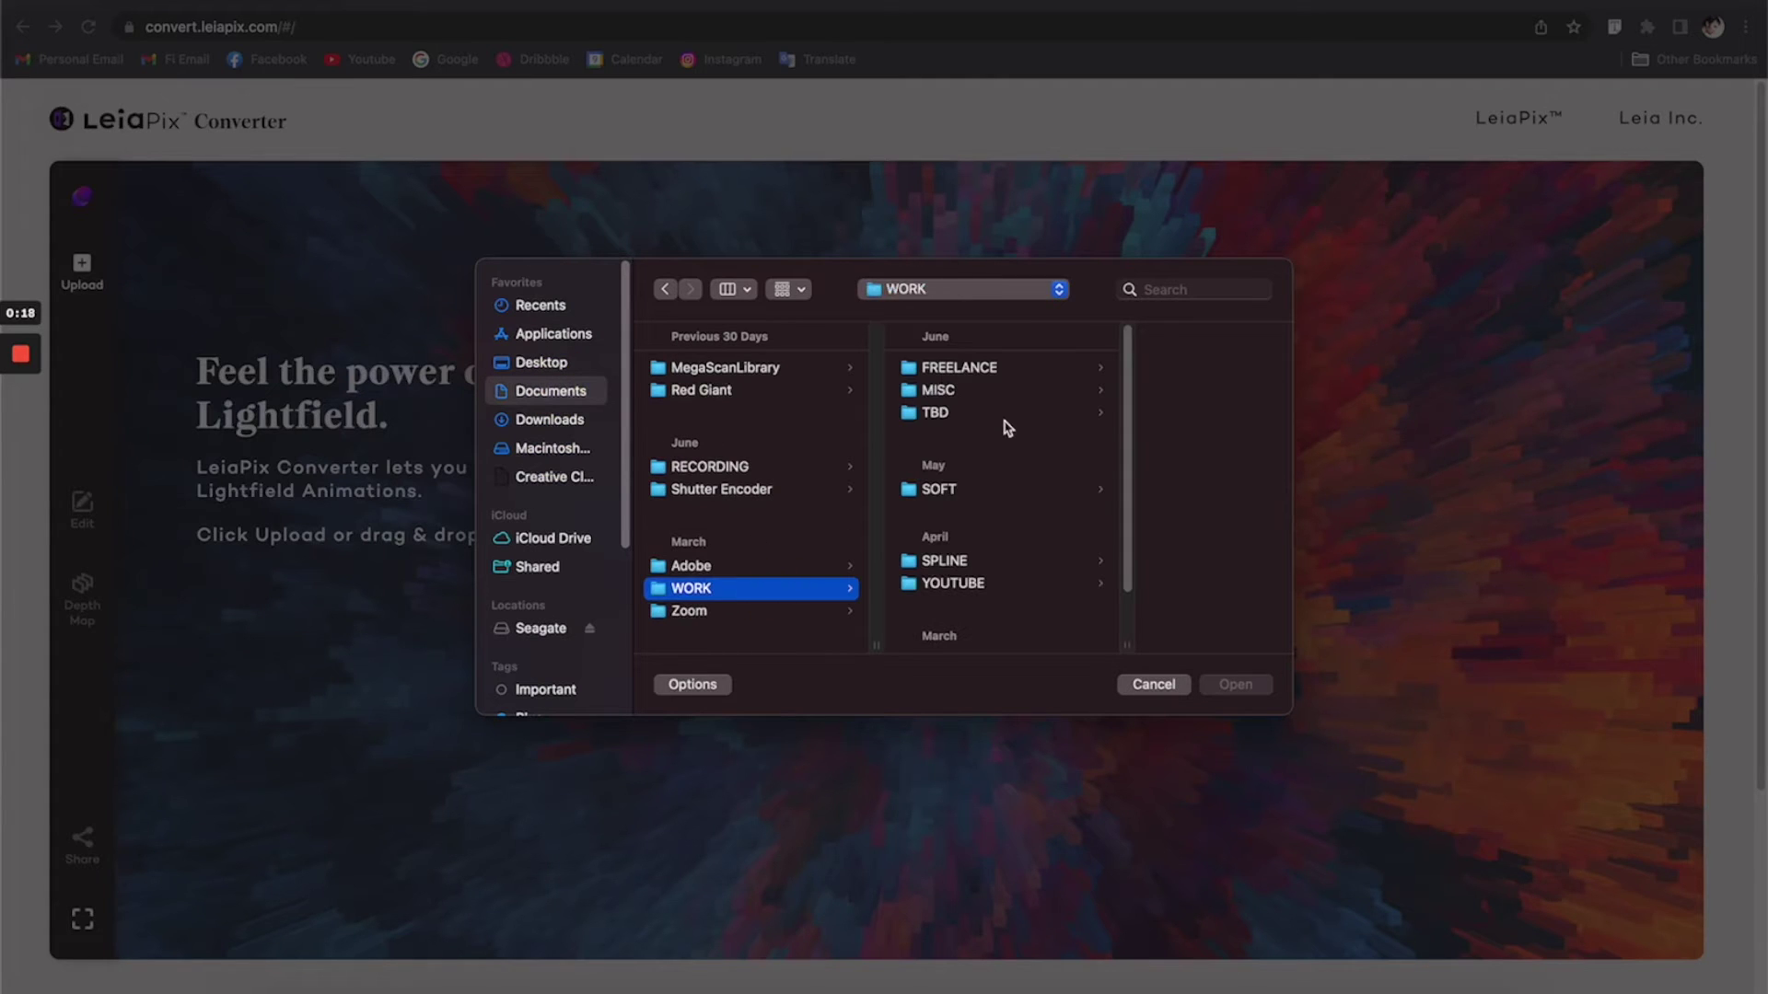
click(1018, 586)
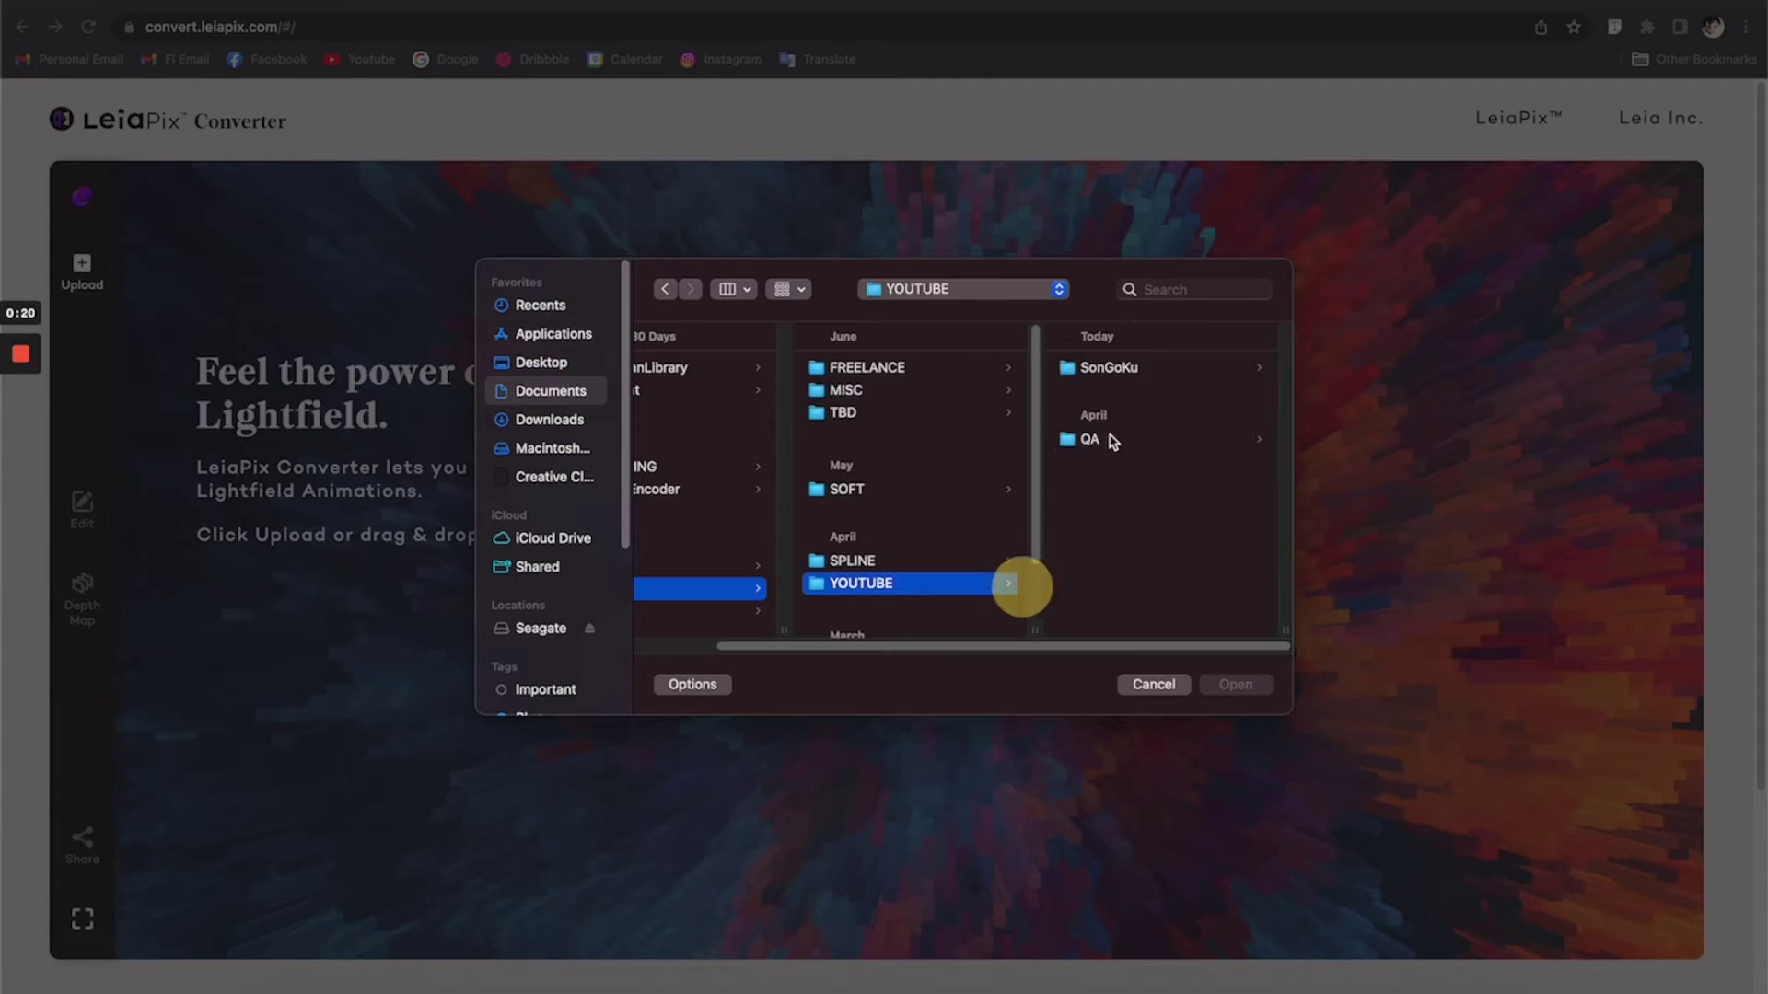
click(1132, 368)
click(1089, 370)
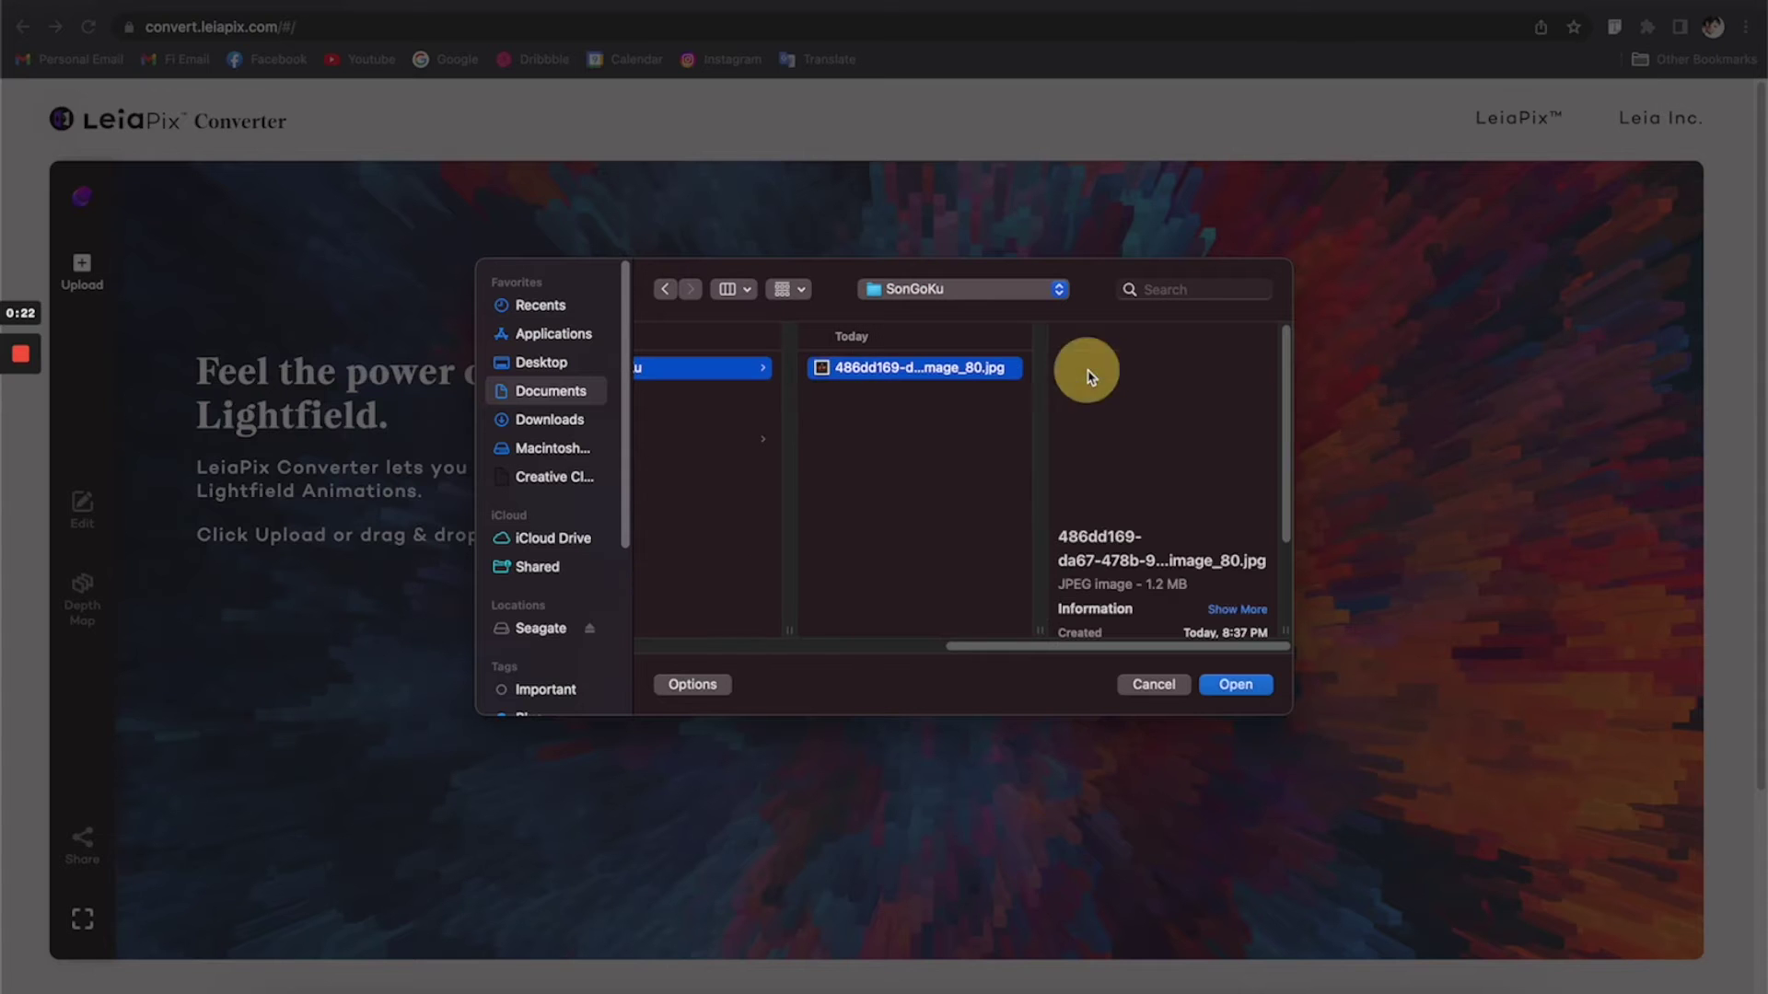
double_click(949, 370)
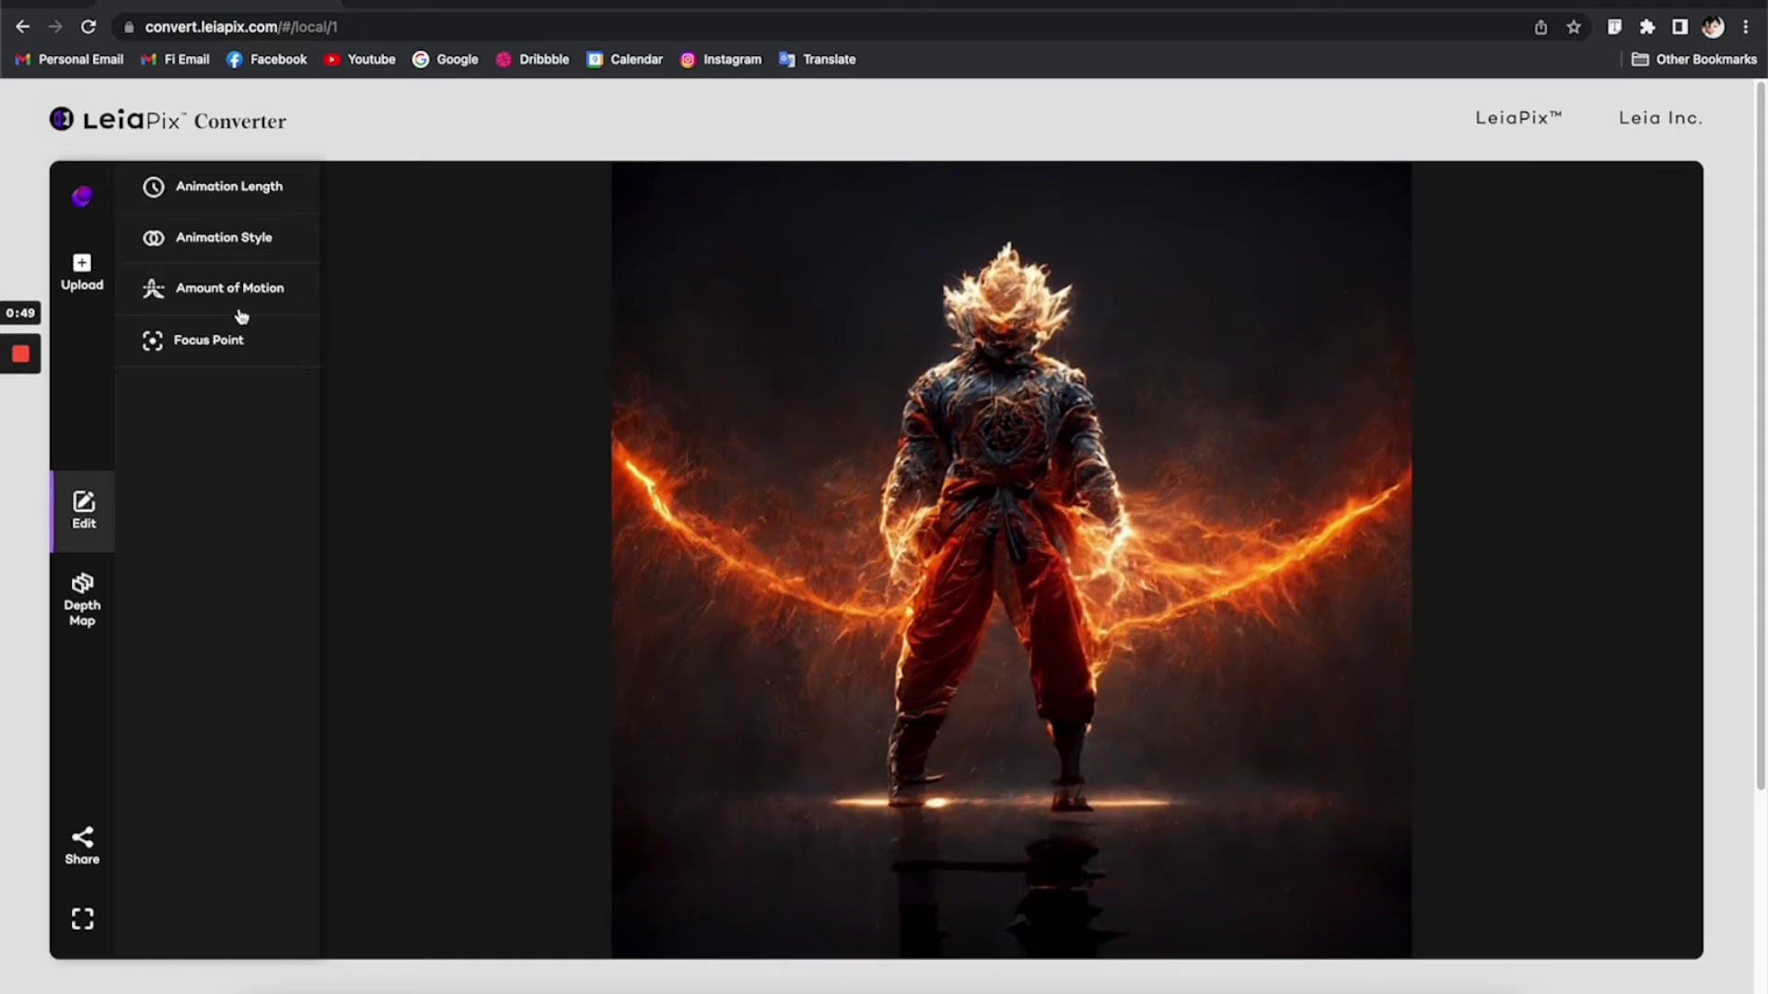
Step: Adjust the animation length and style (trying Horizontal and Tall Circle), then bring up Share
click(232, 193)
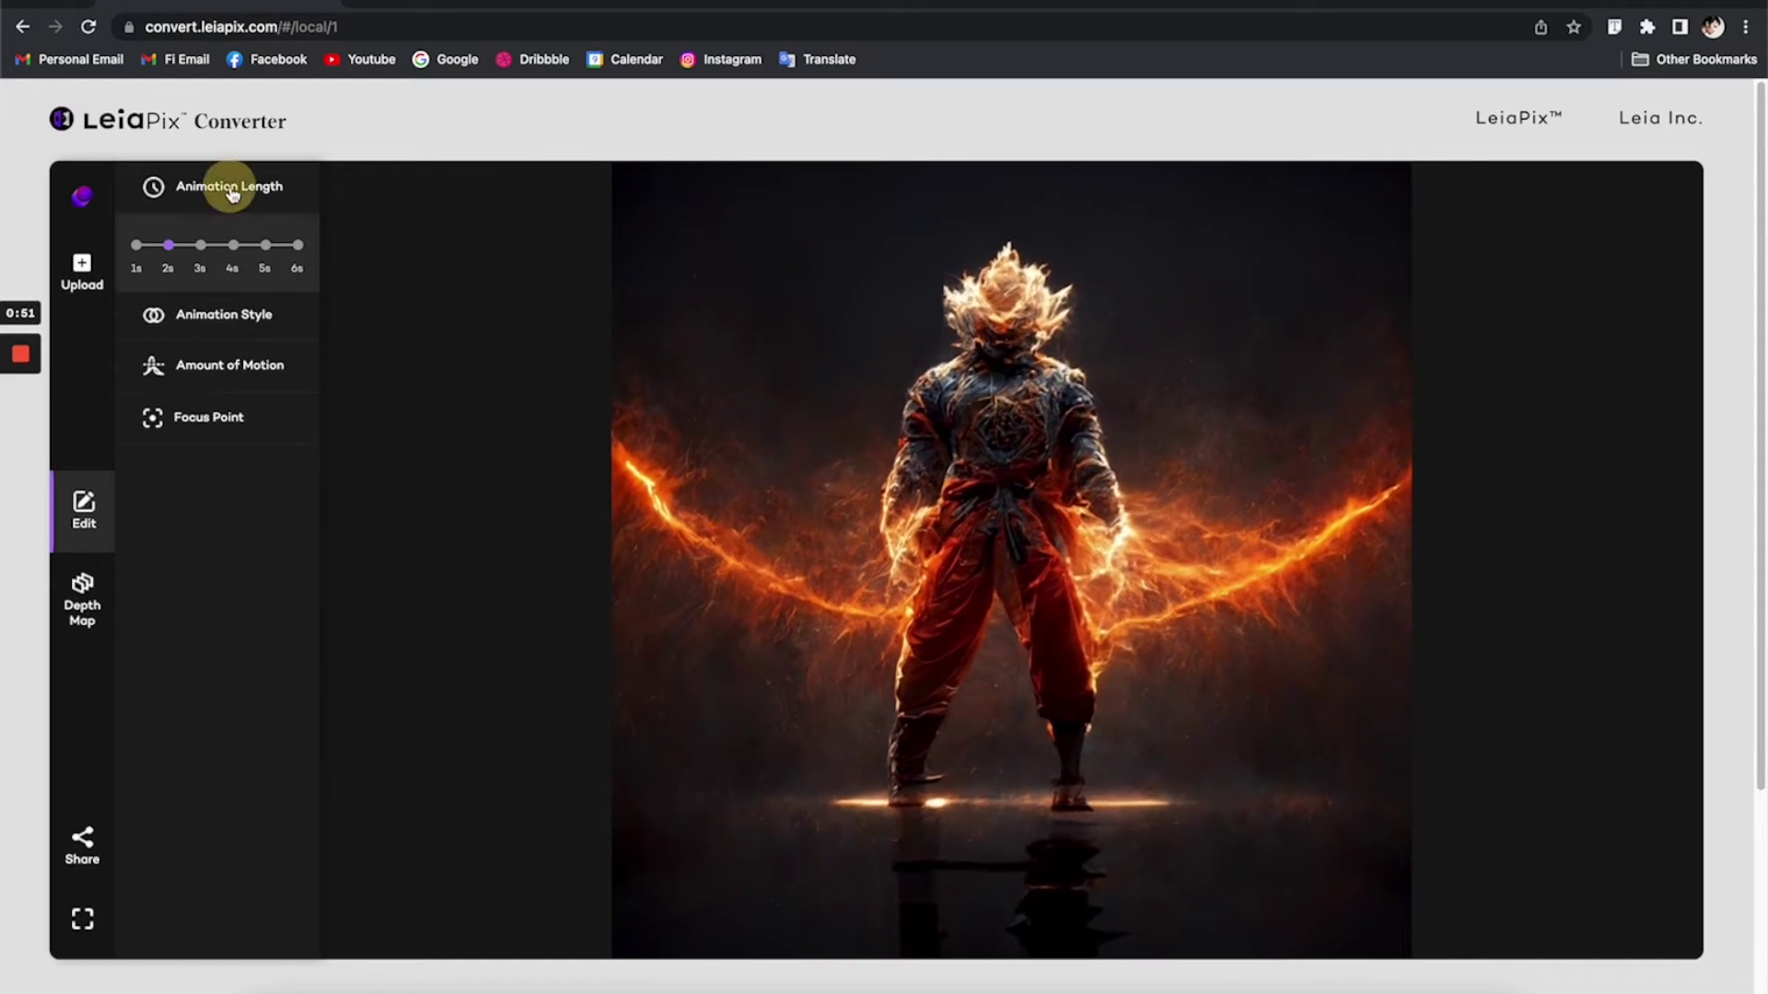
click(233, 244)
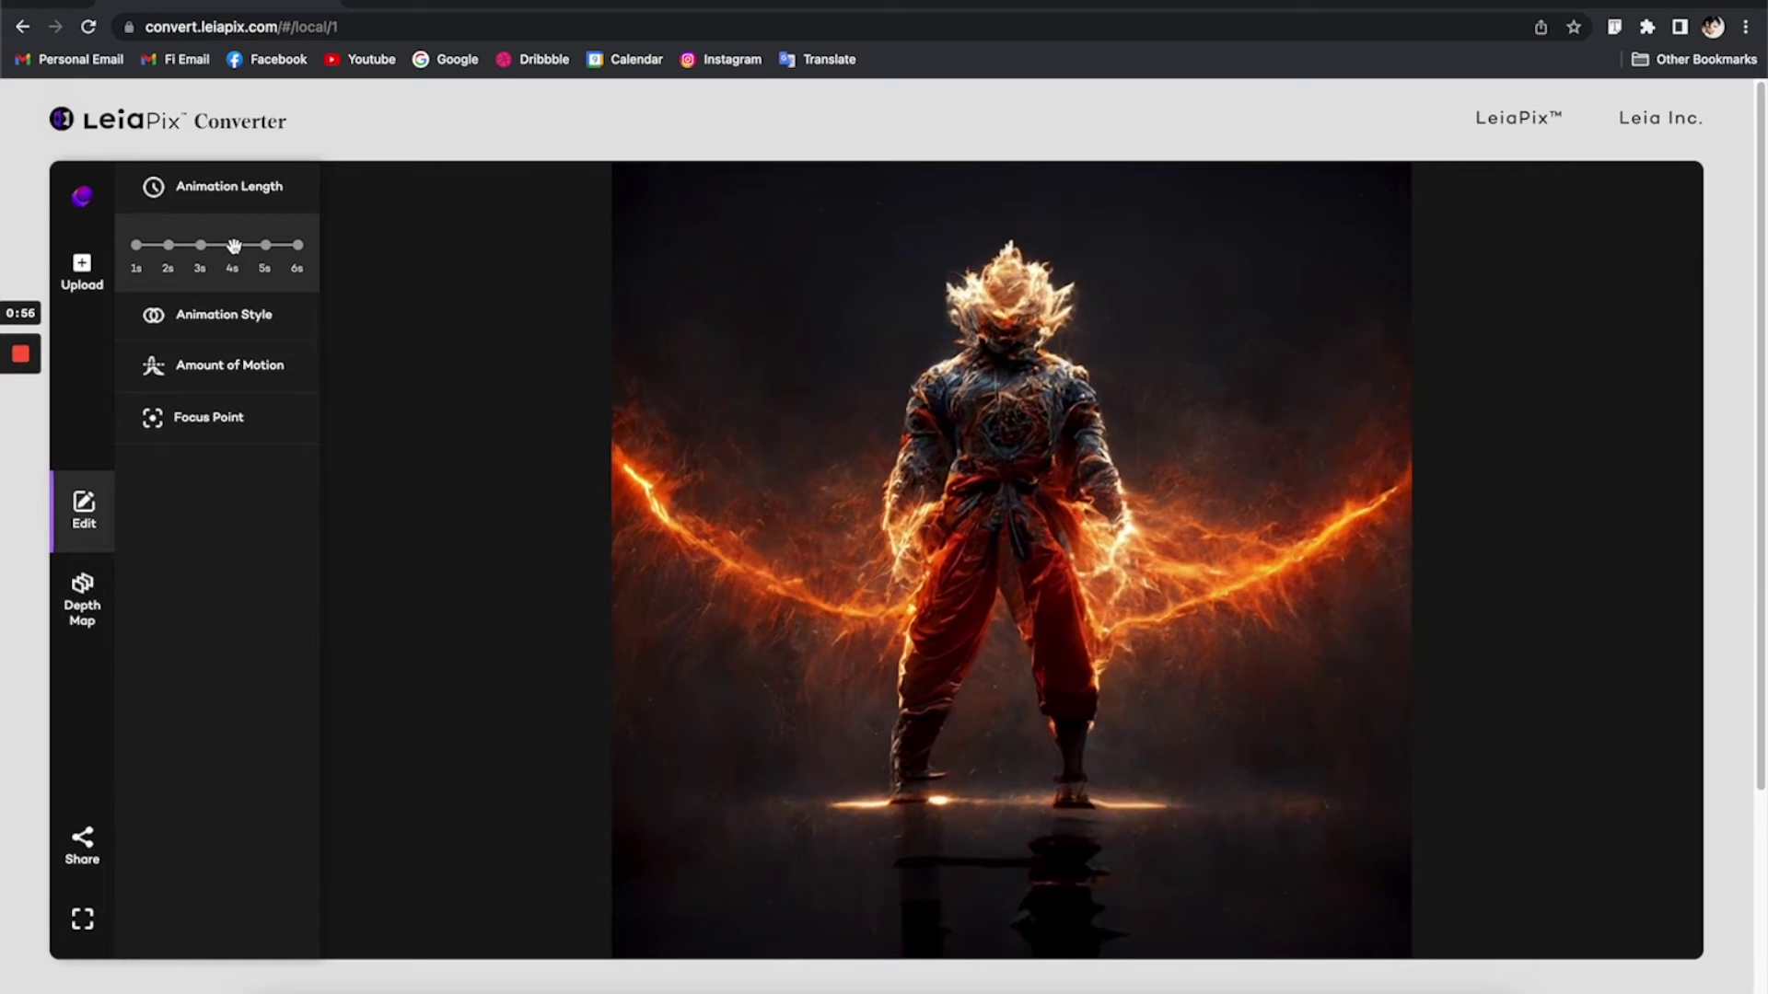
click(191, 306)
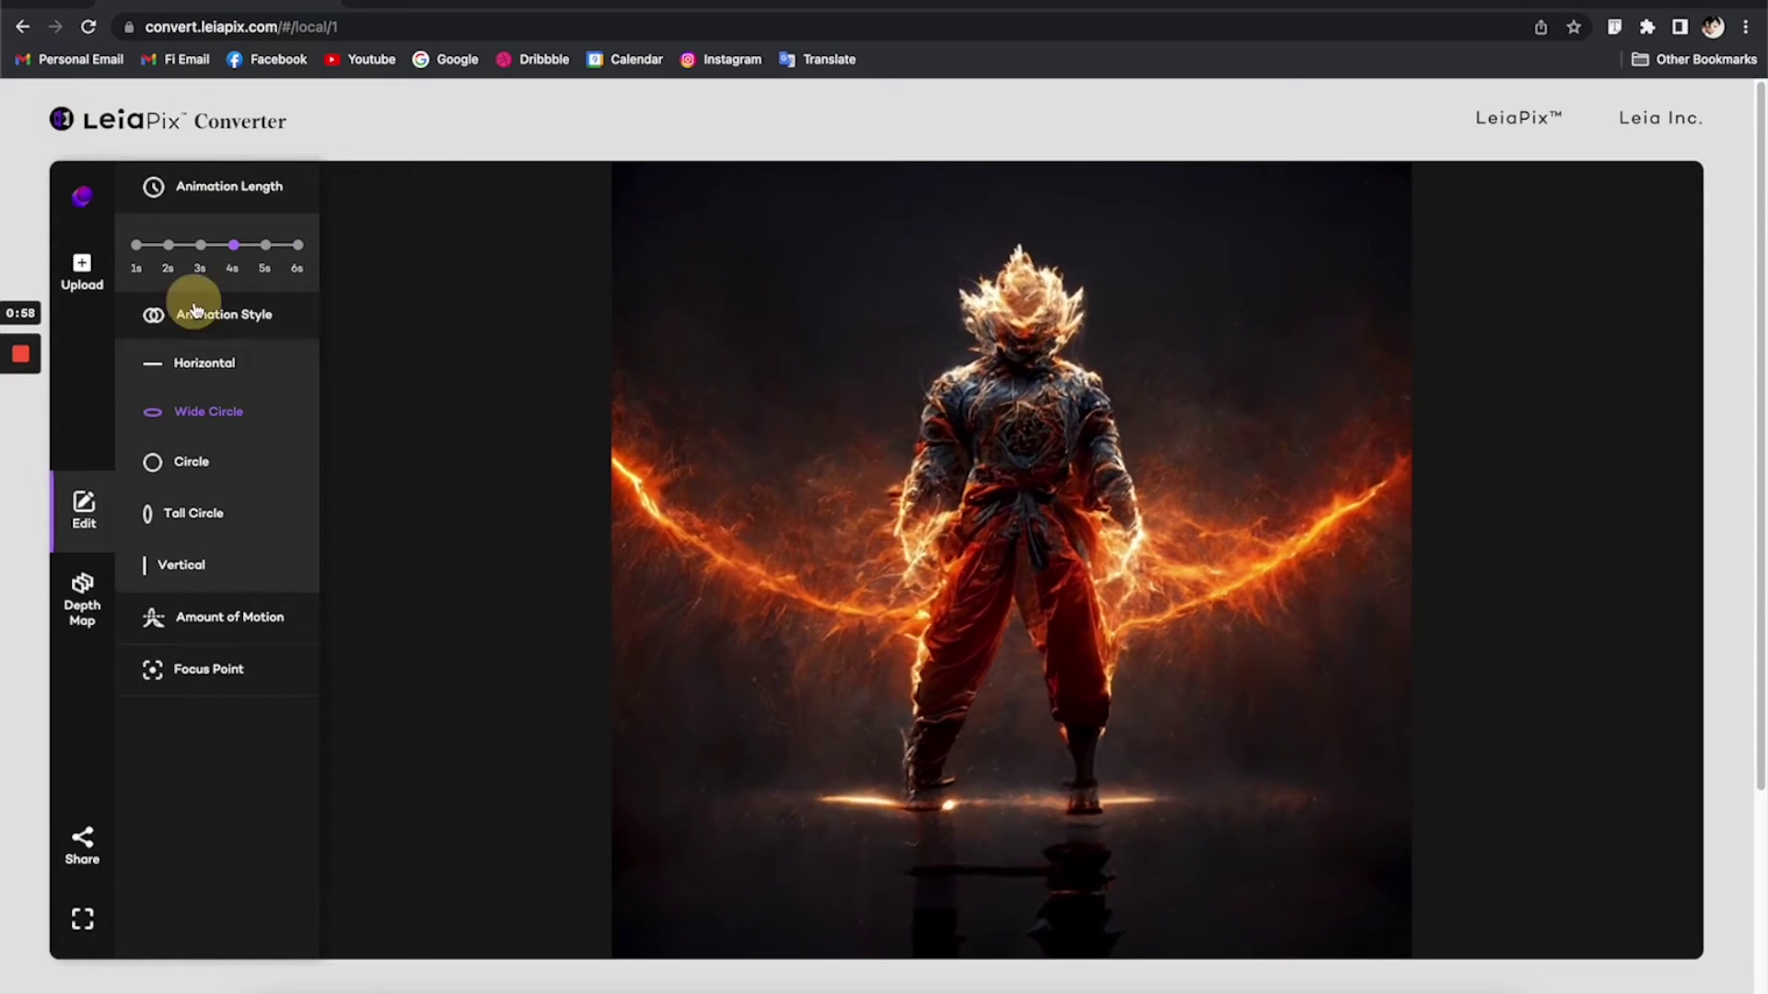
click(226, 361)
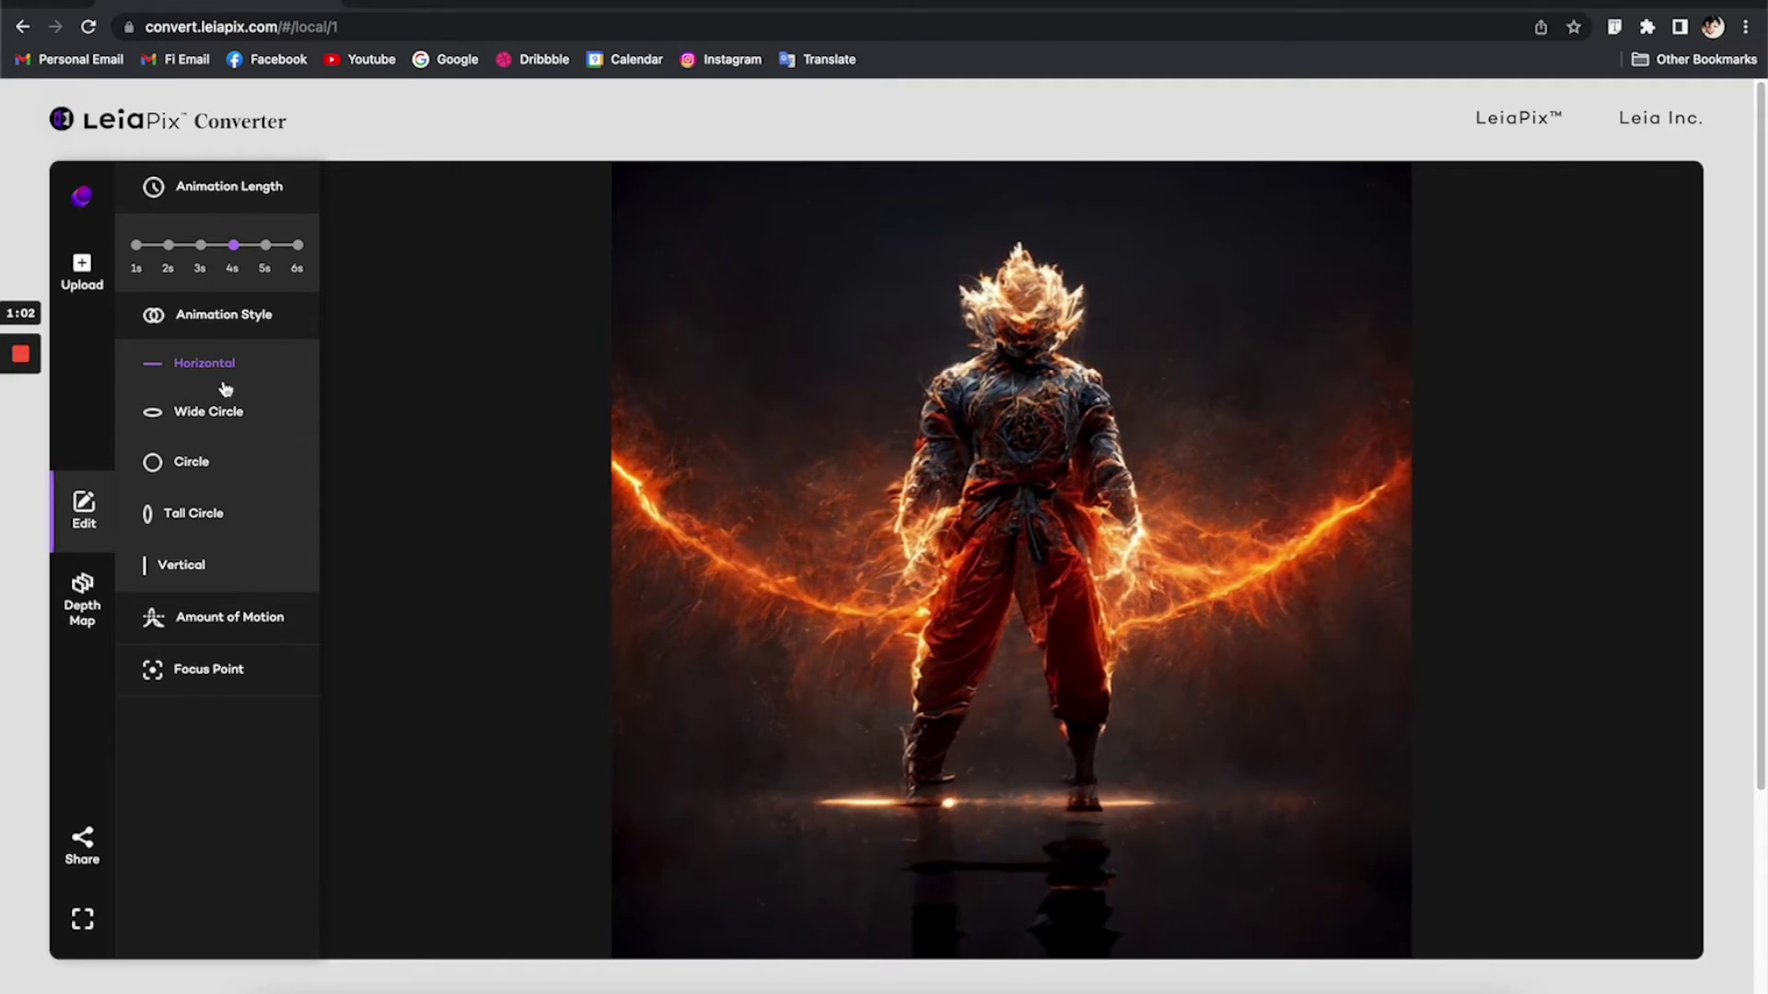
click(211, 511)
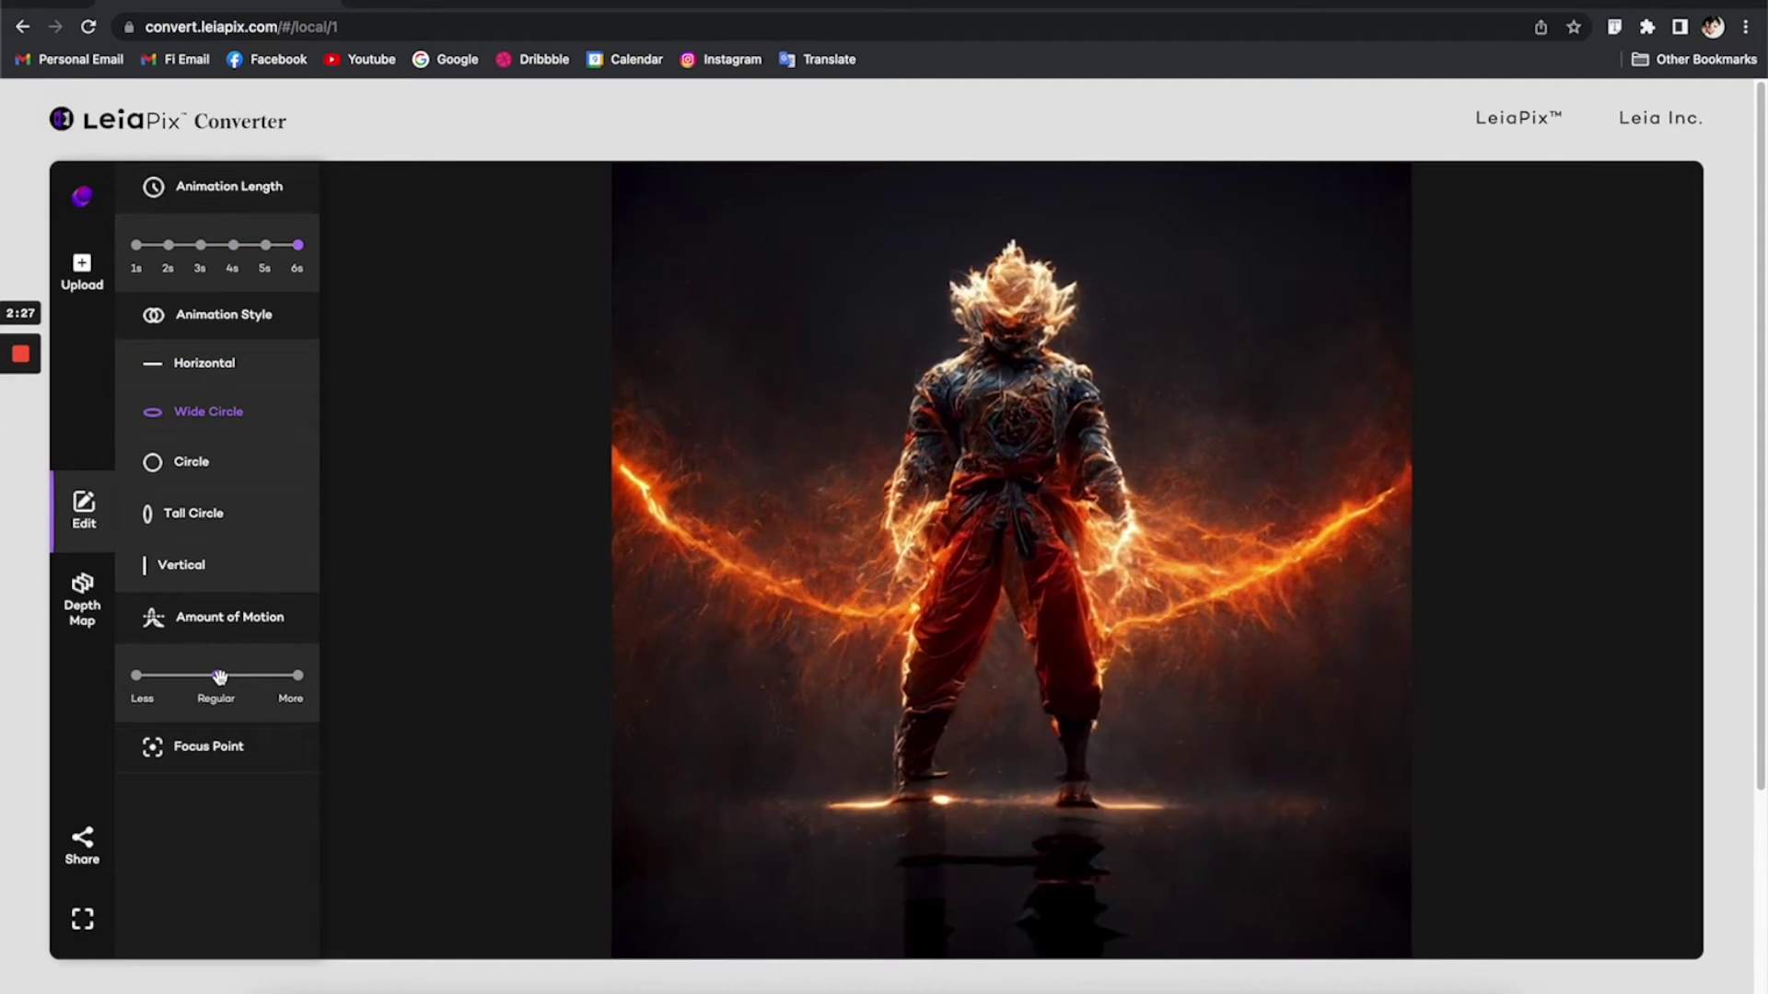
click(217, 751)
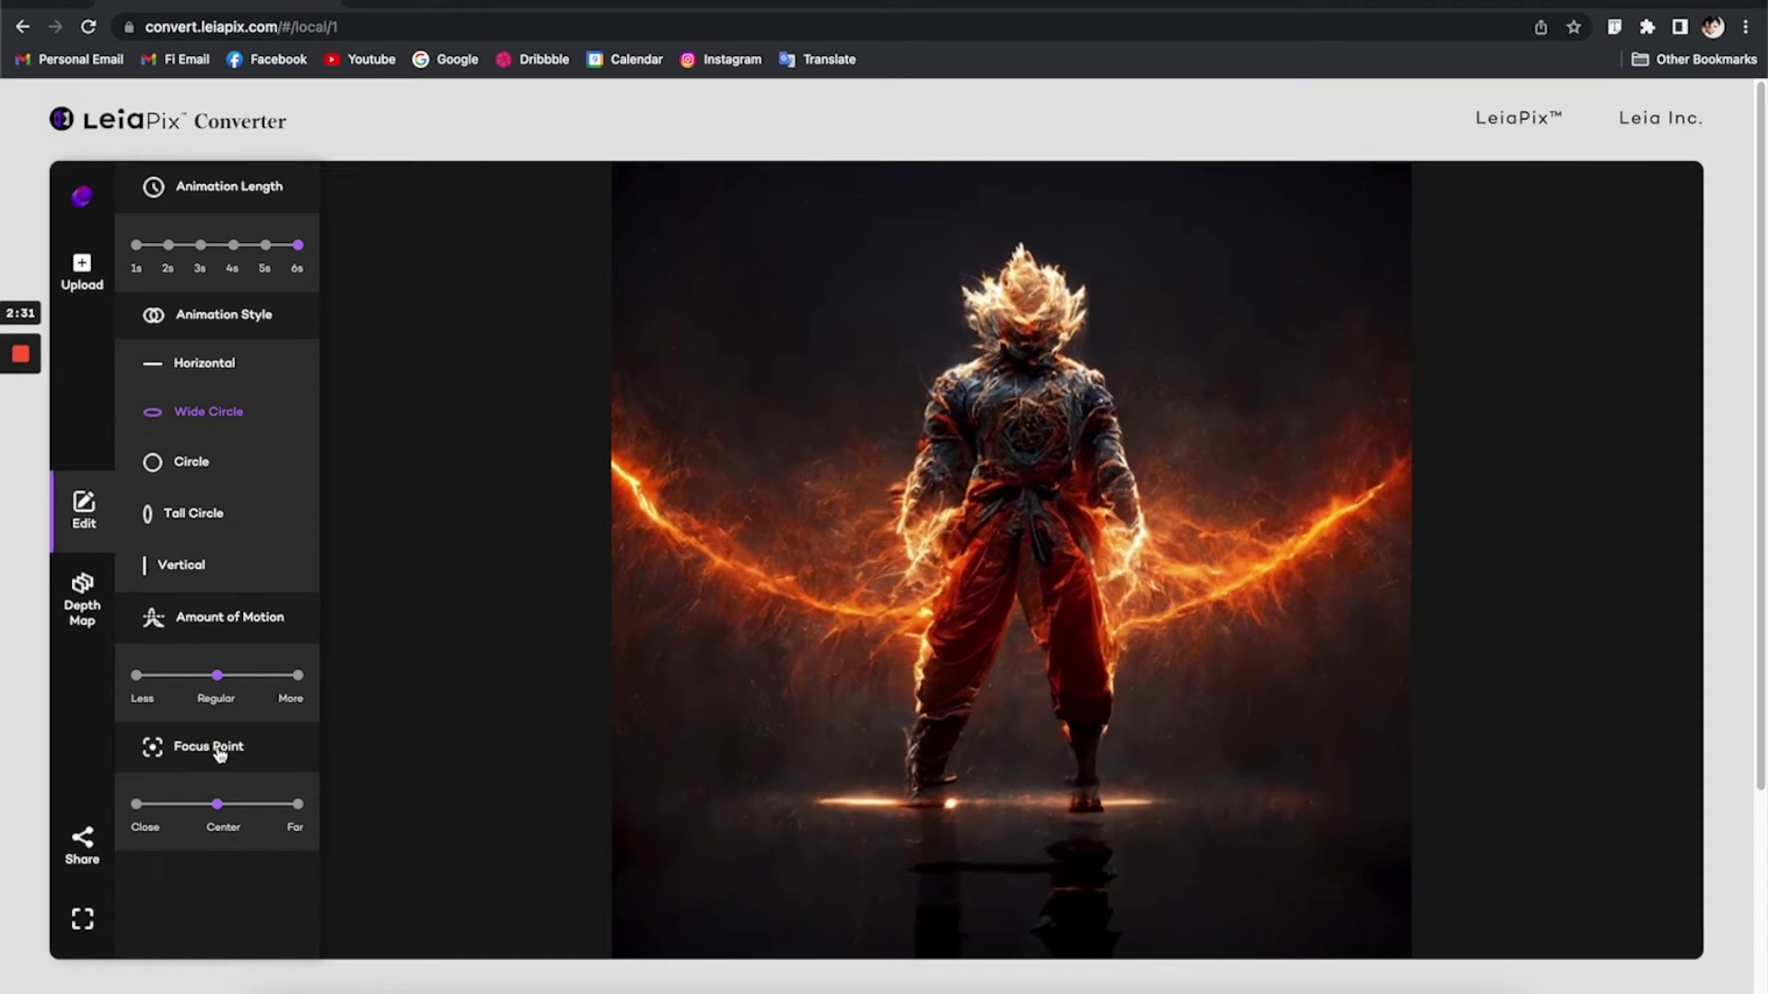
click(219, 750)
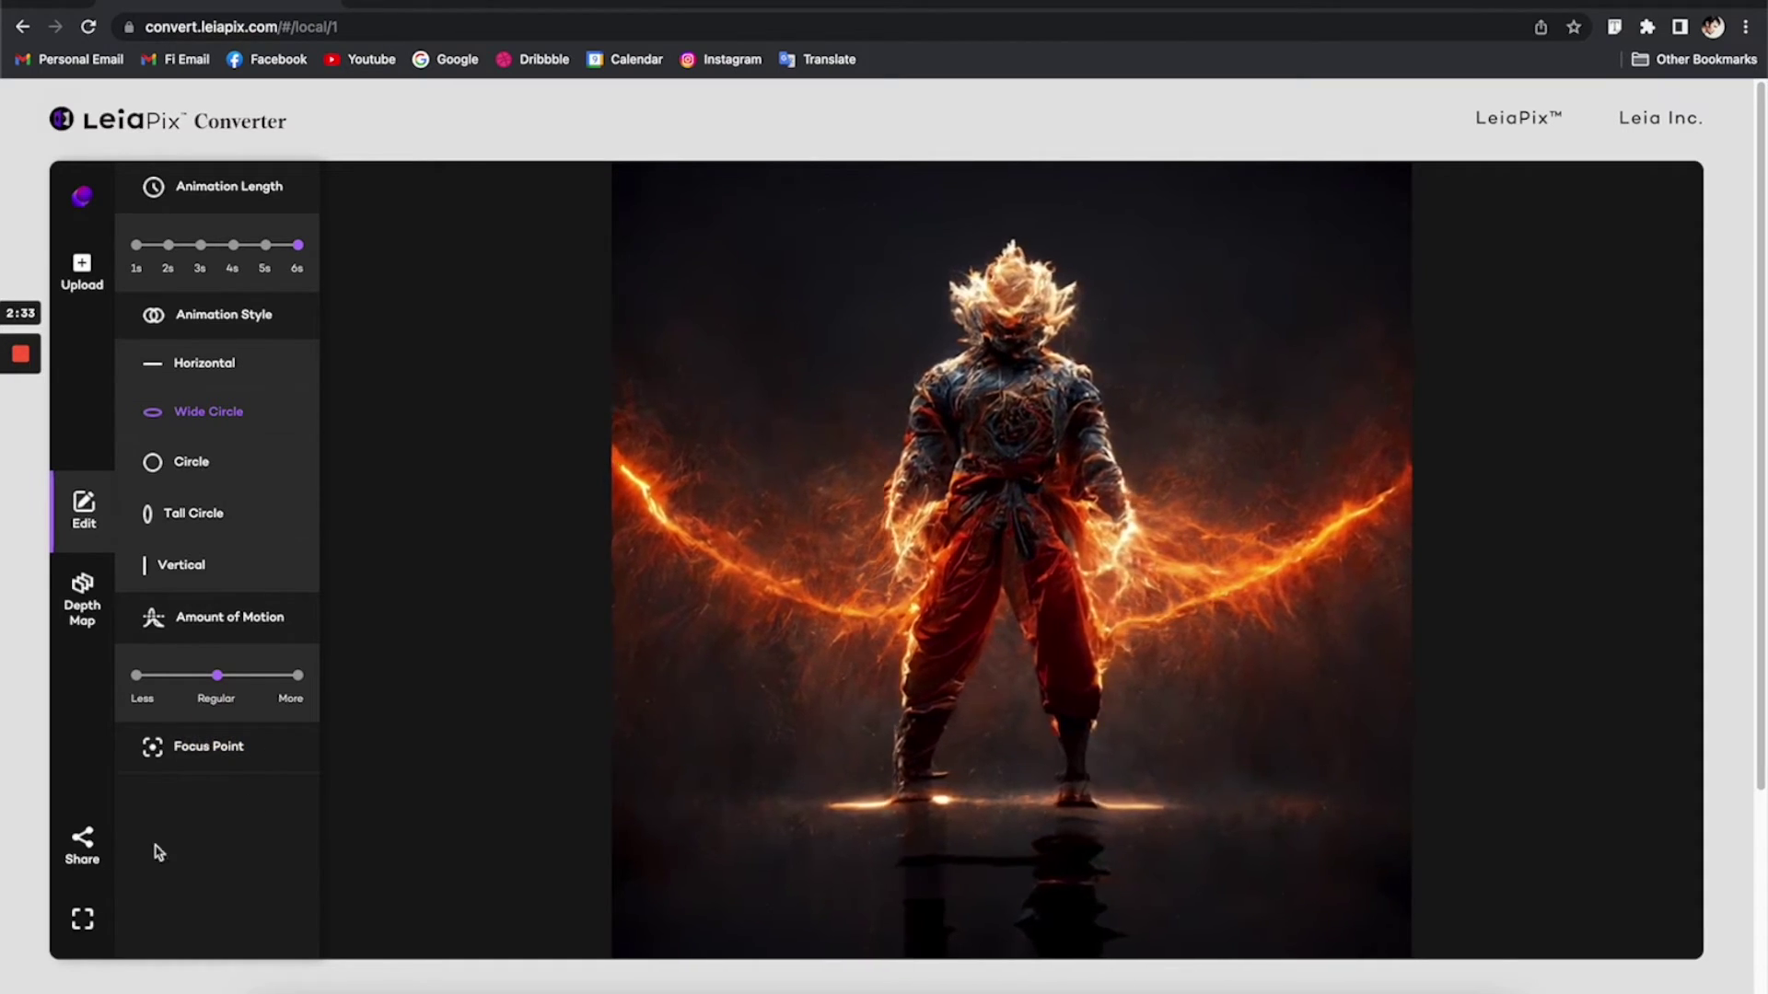
click(82, 845)
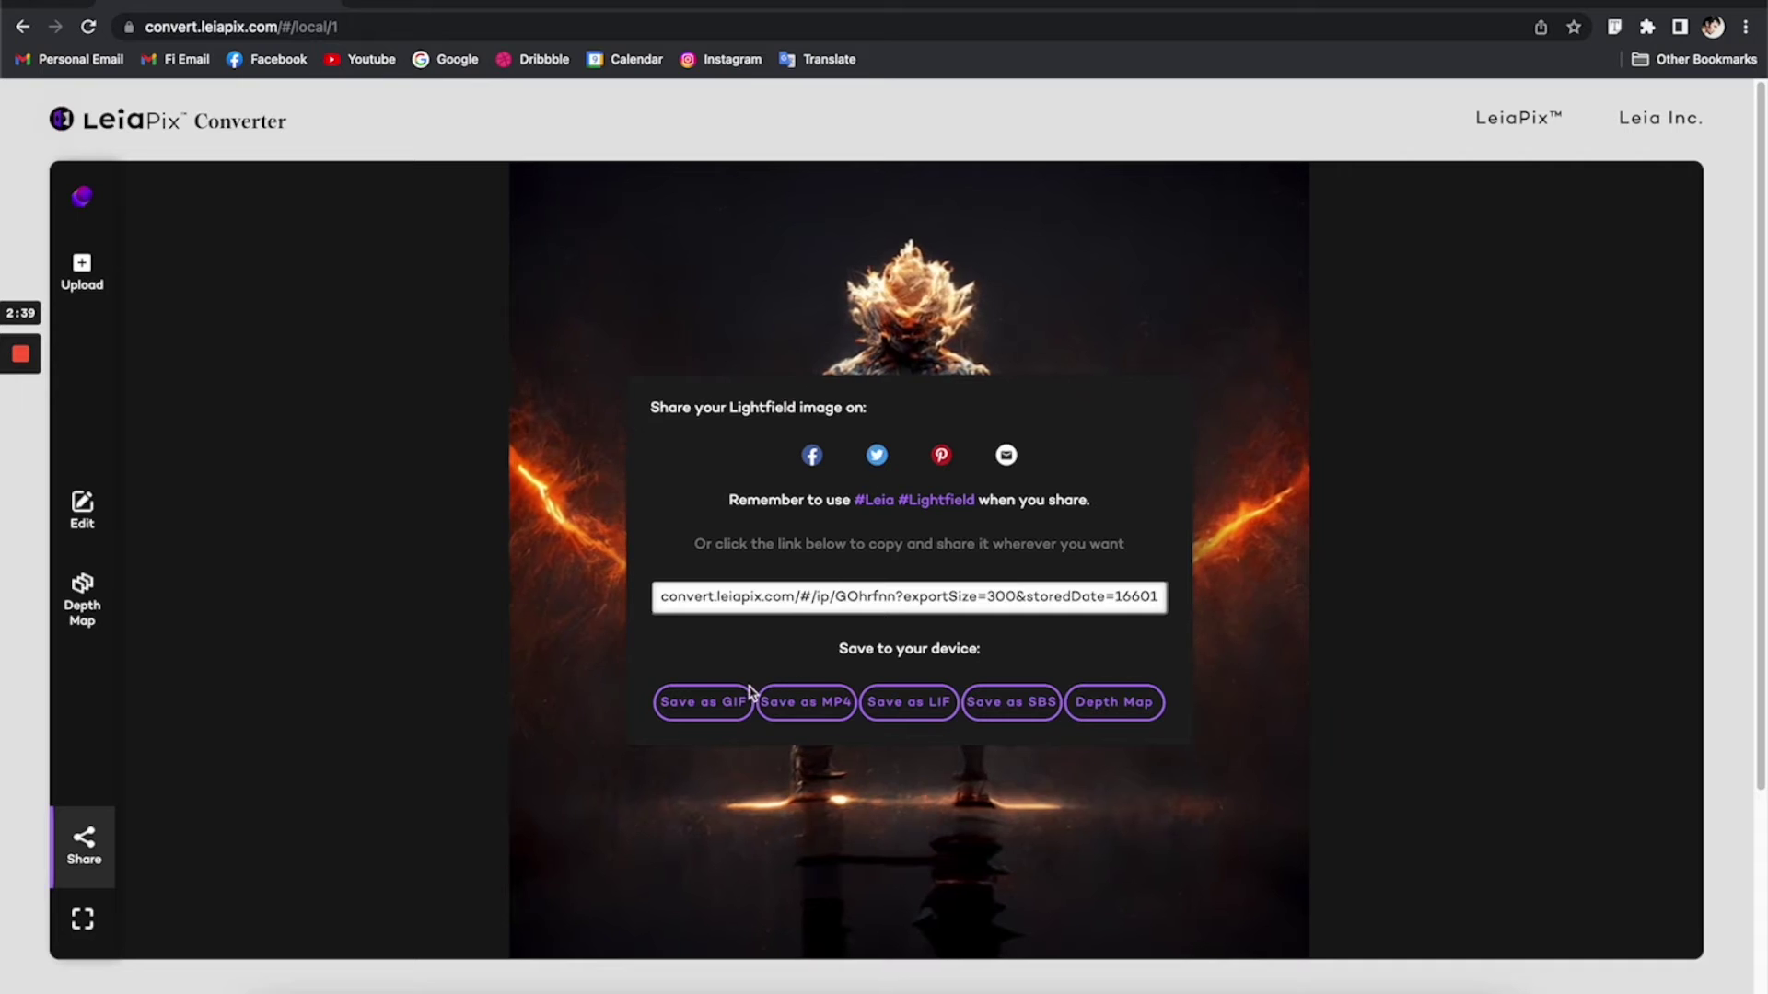
Step: Download the animated Goku image from LeiaPix as a full-size MP4 video
click(815, 704)
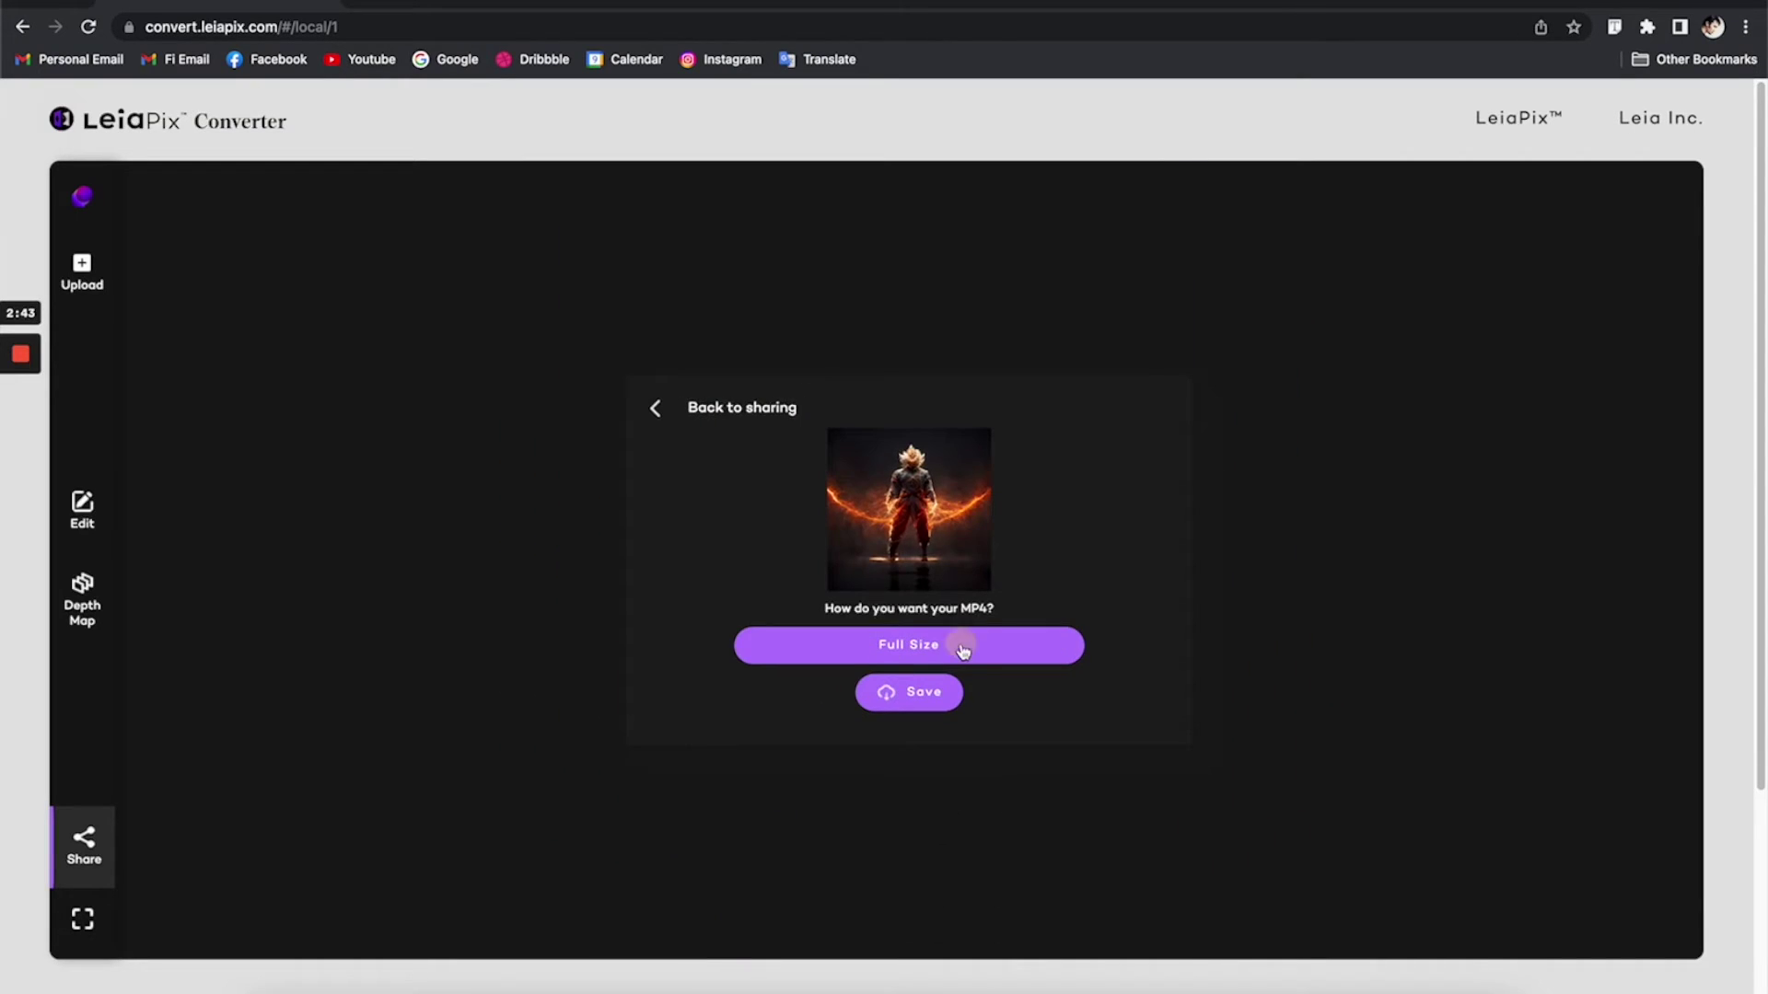
click(911, 698)
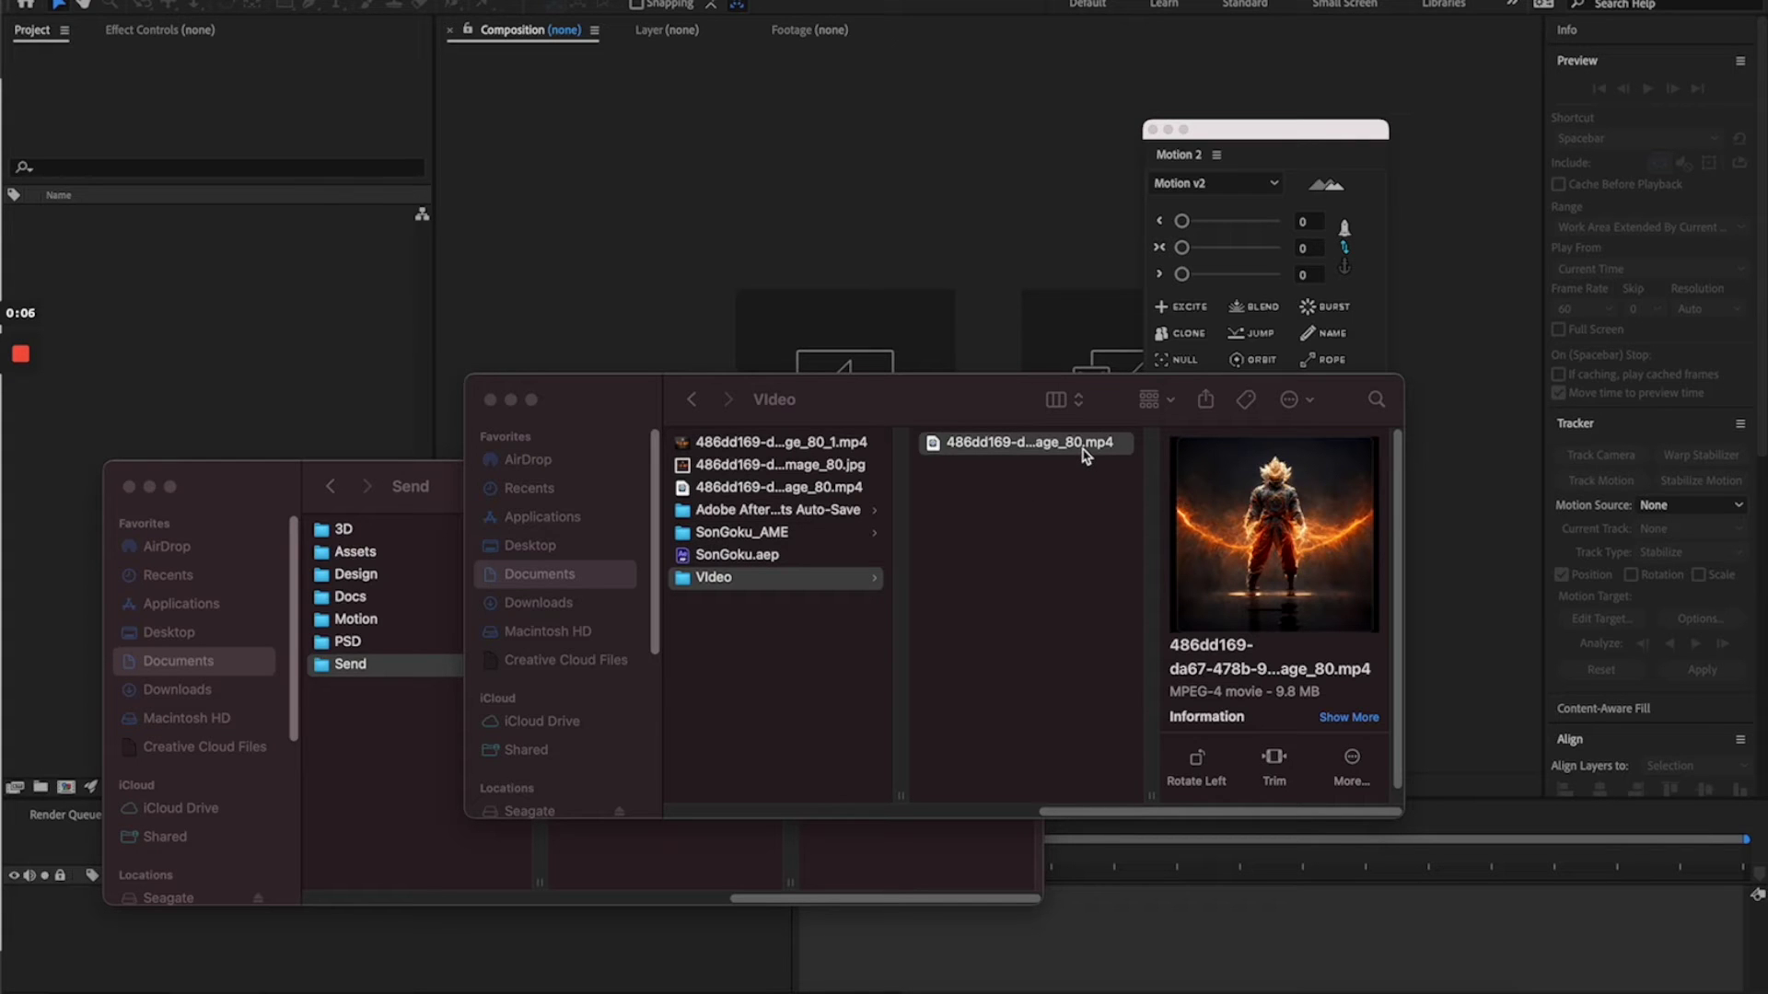
Step: Add the downloaded Goku MP4 to the Adobe Media Encoder queue
drag(1085, 454, 476, 982)
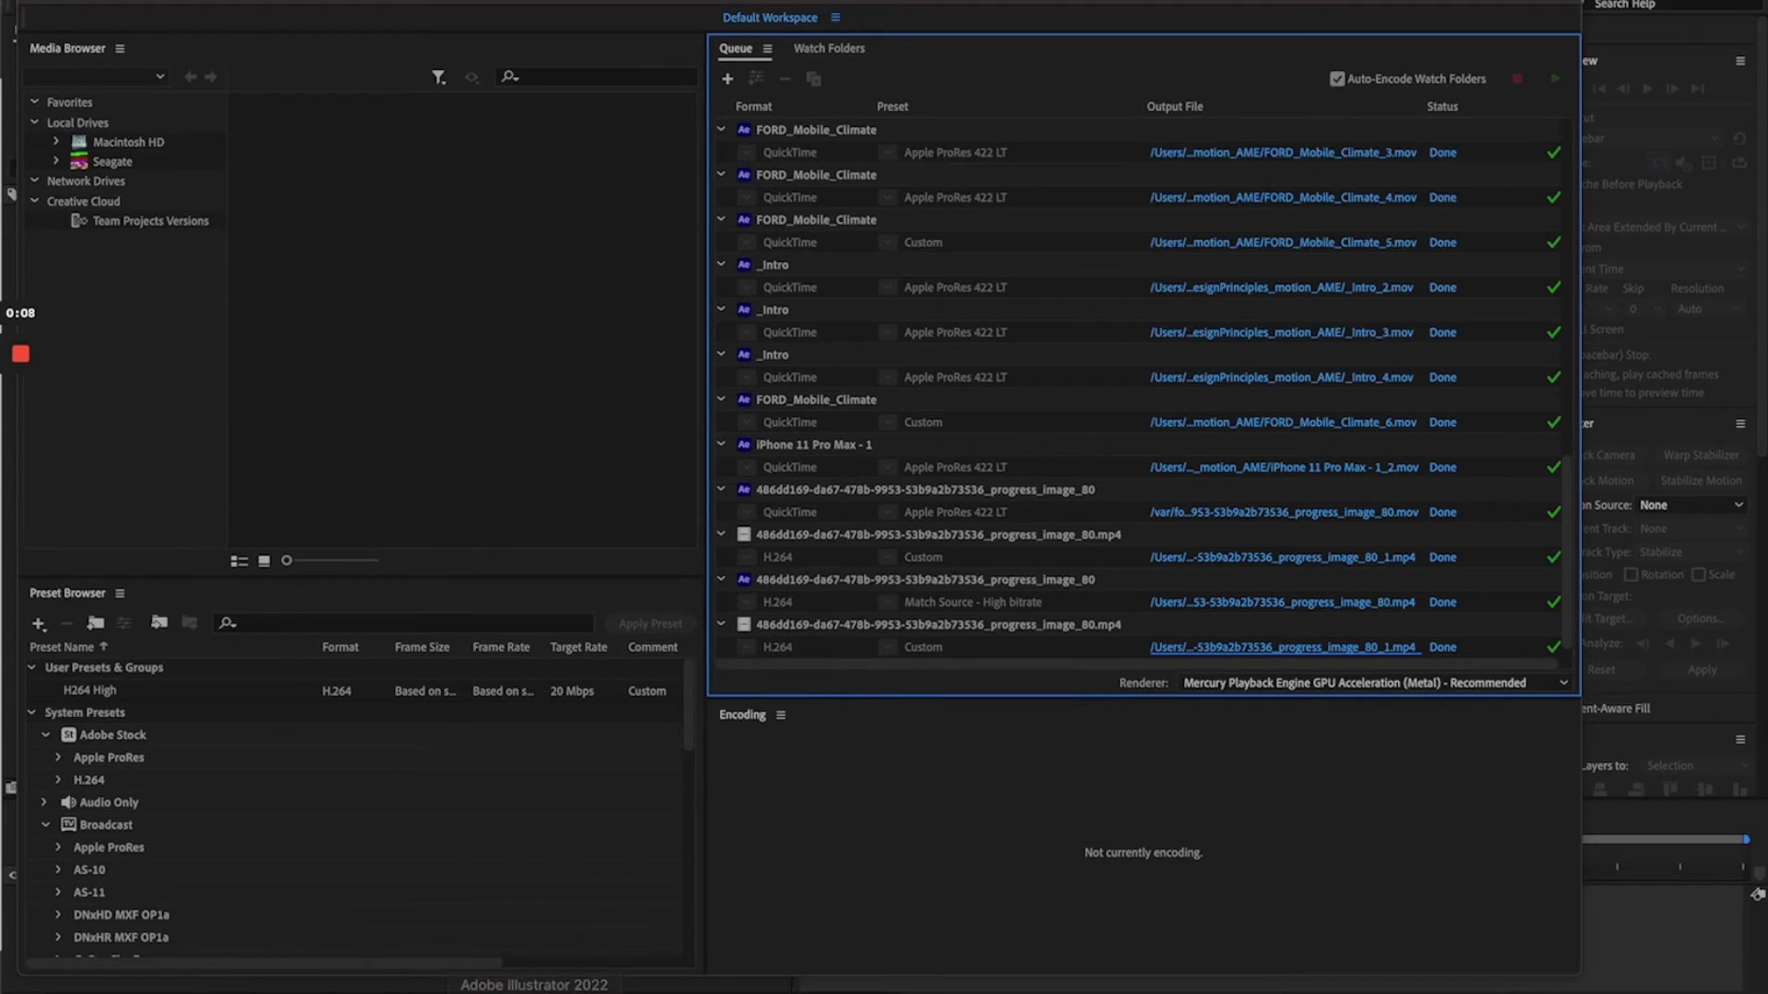
drag(1147, 25, 481, 99)
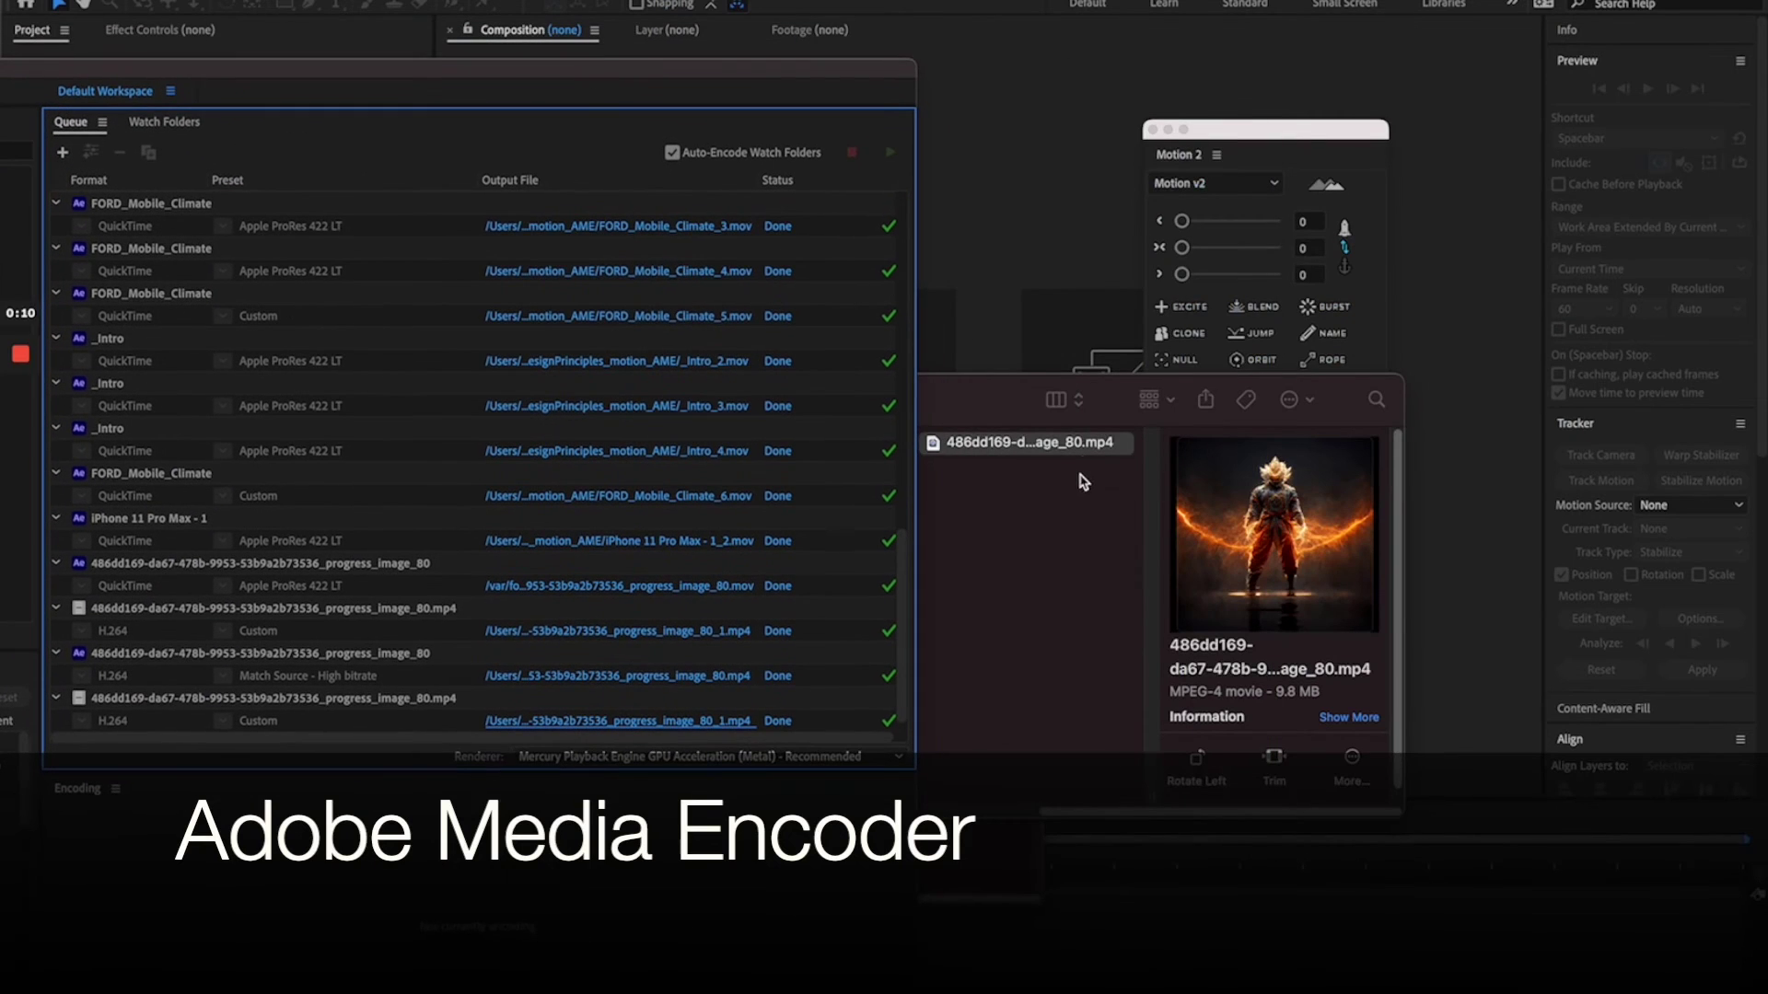
drag(1055, 449, 245, 722)
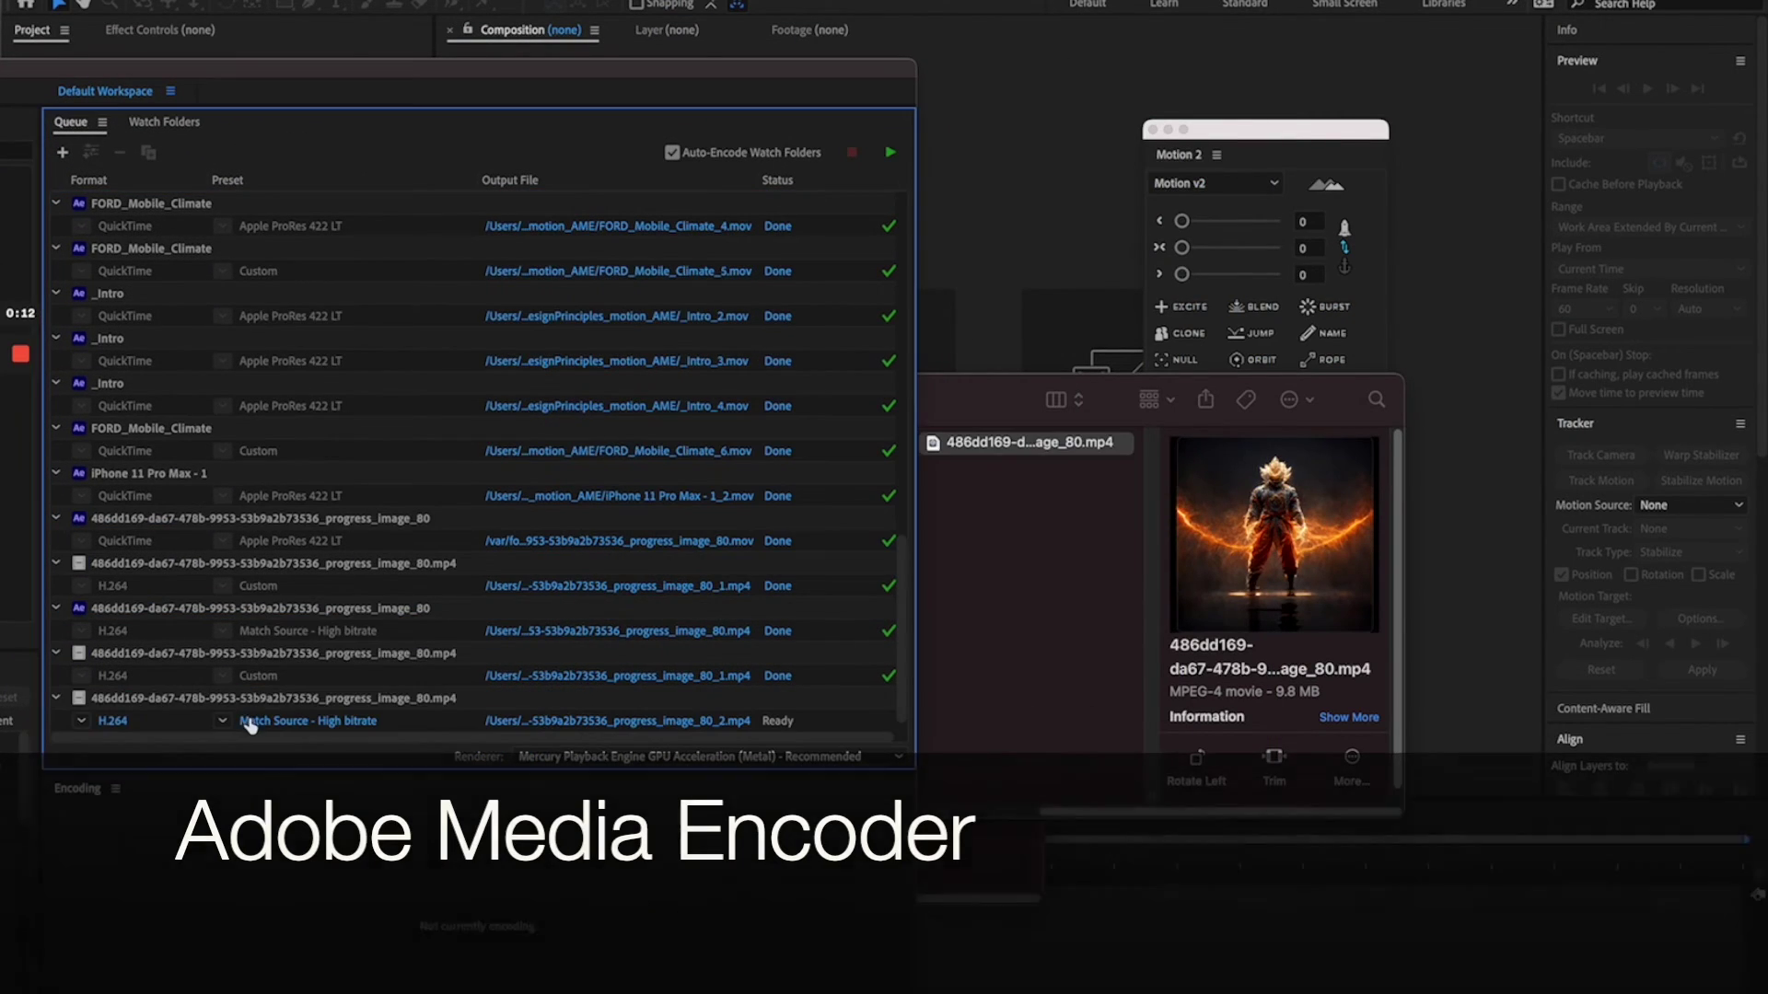
Step: Encode it as H.264 without audio at 14.61 Mbps with maximum render quality
click(273, 721)
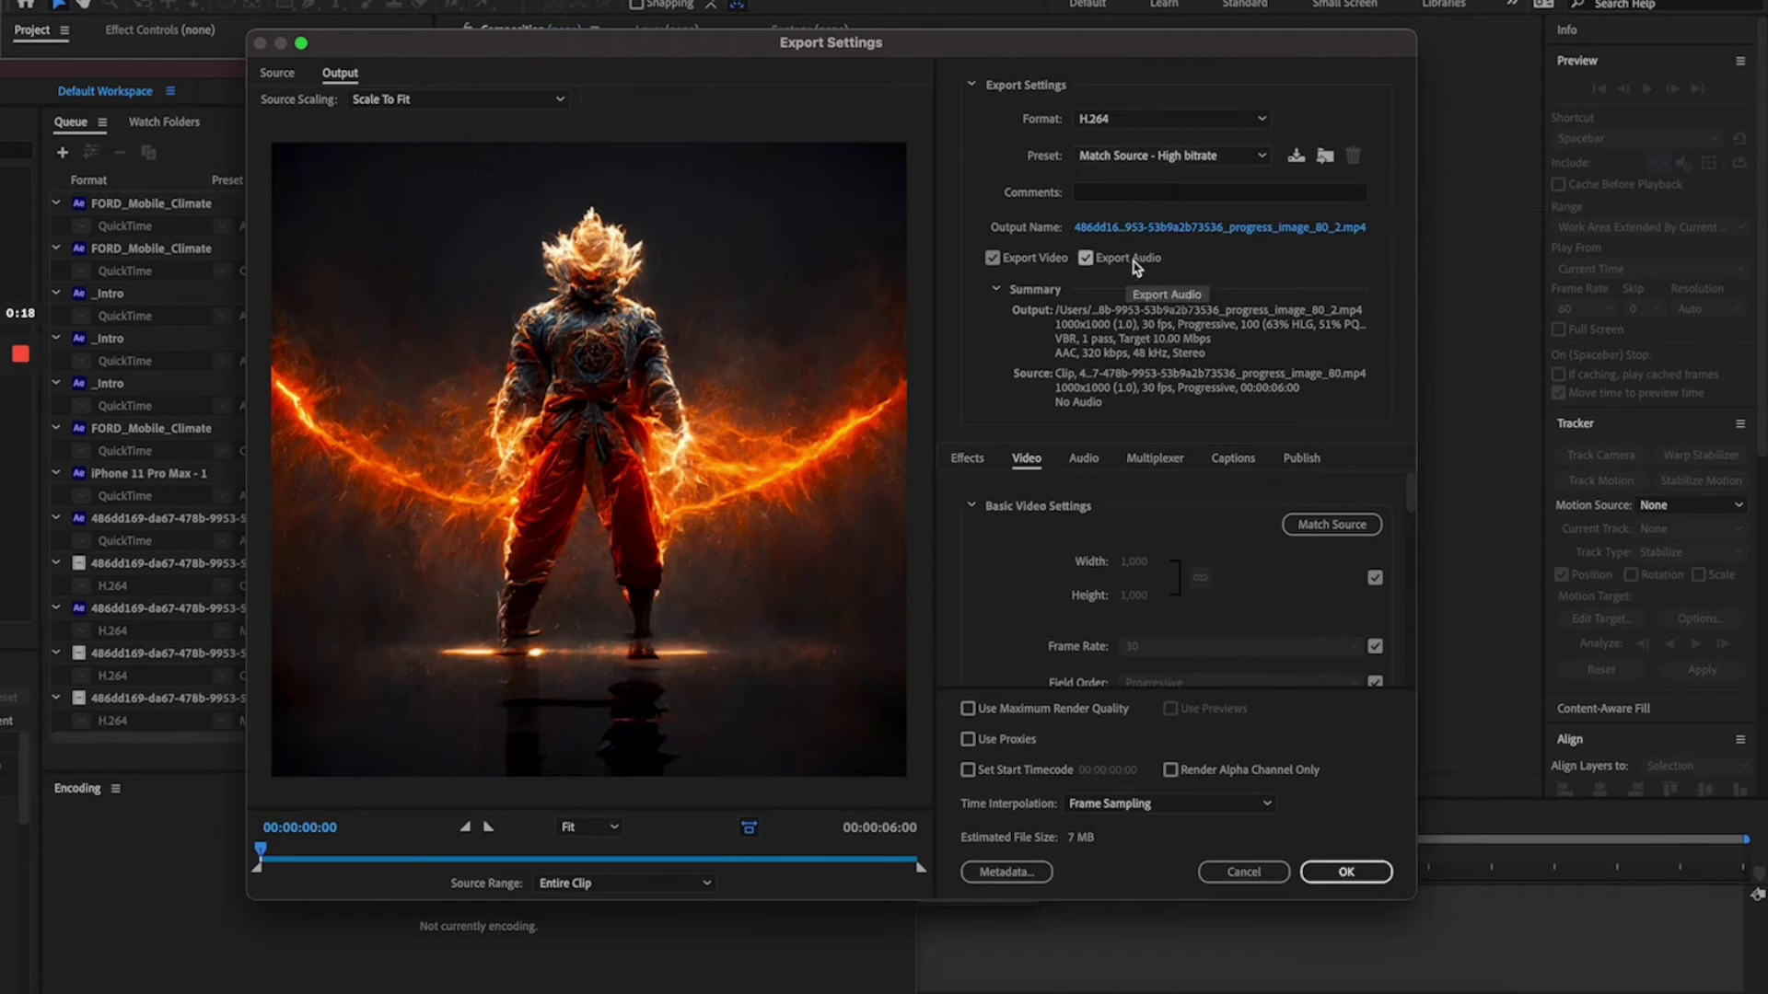
click(1085, 258)
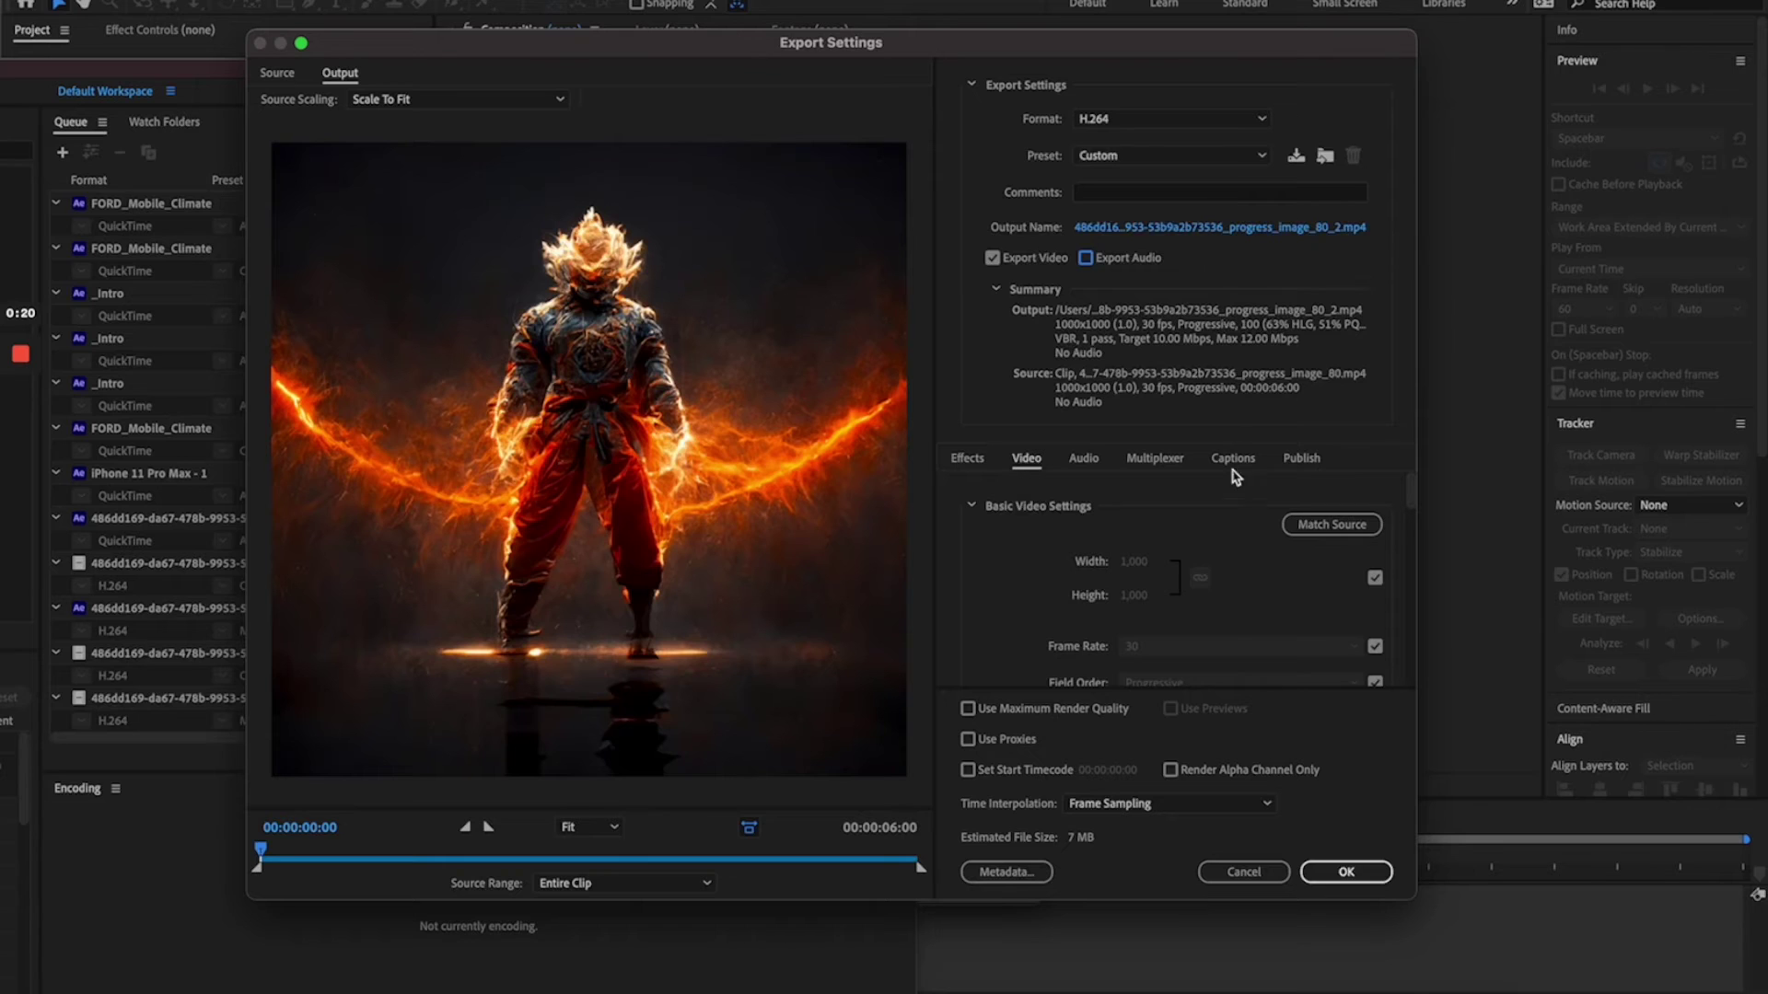
drag(1411, 490, 1405, 642)
drag(1175, 556, 1192, 553)
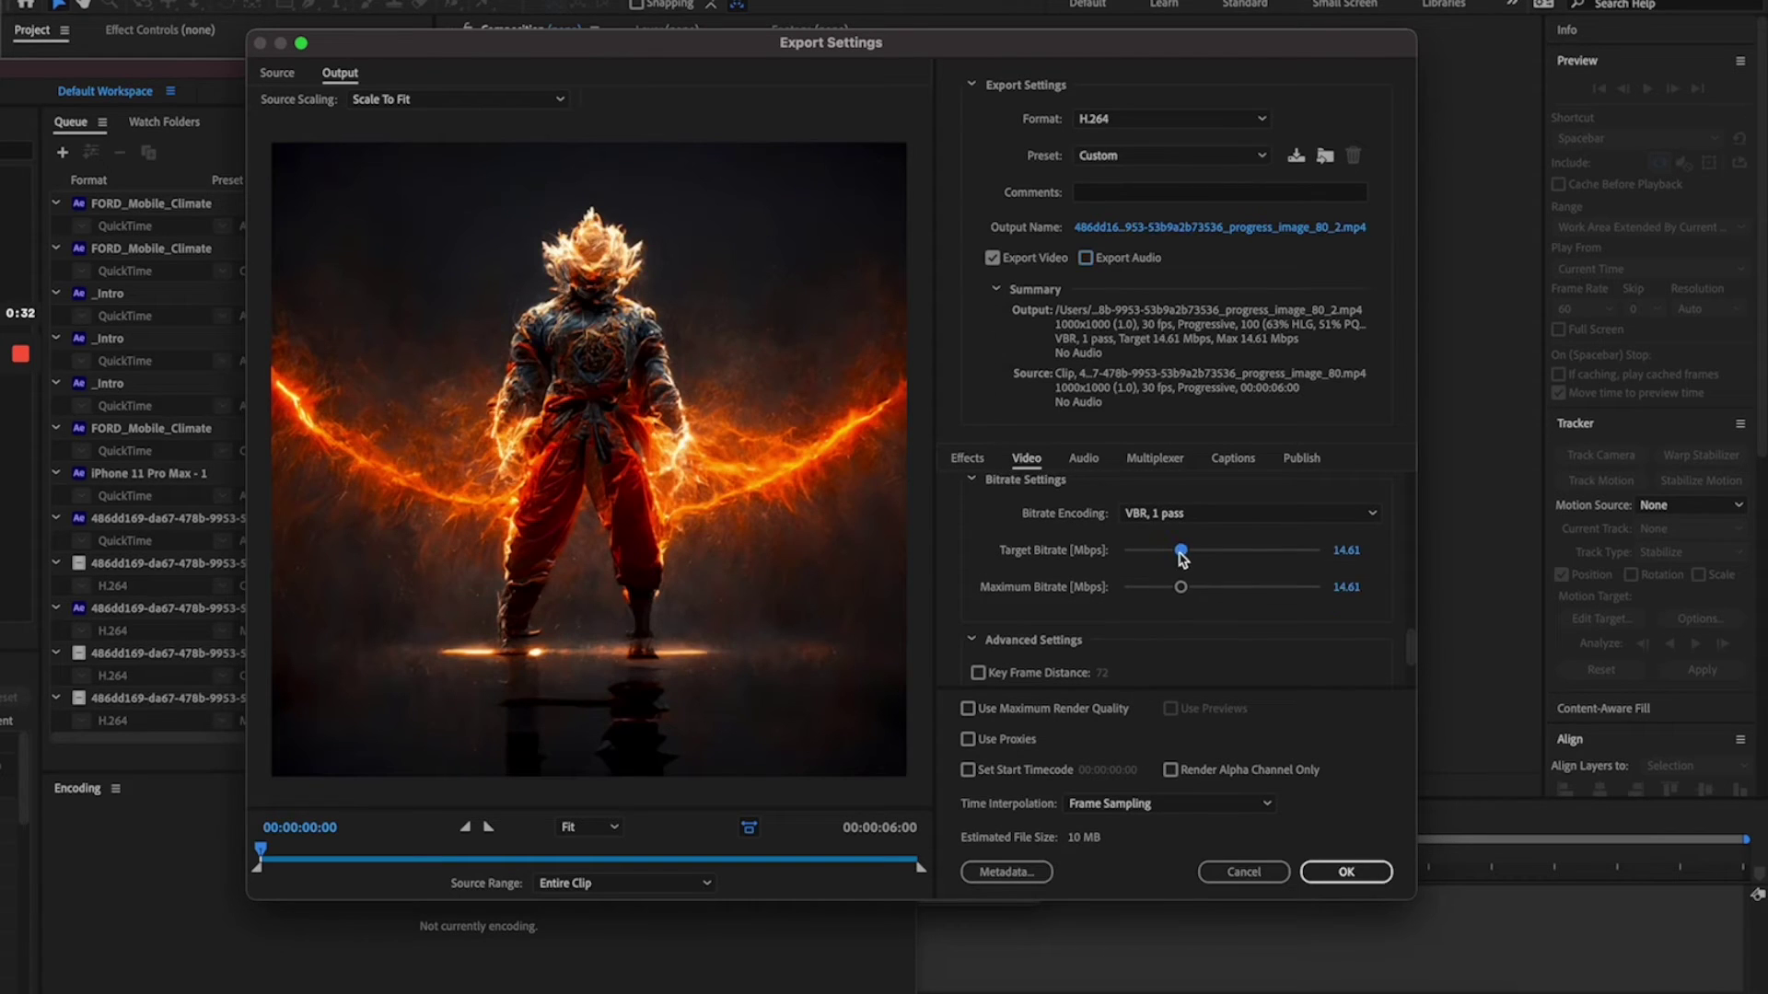
click(967, 709)
click(1339, 877)
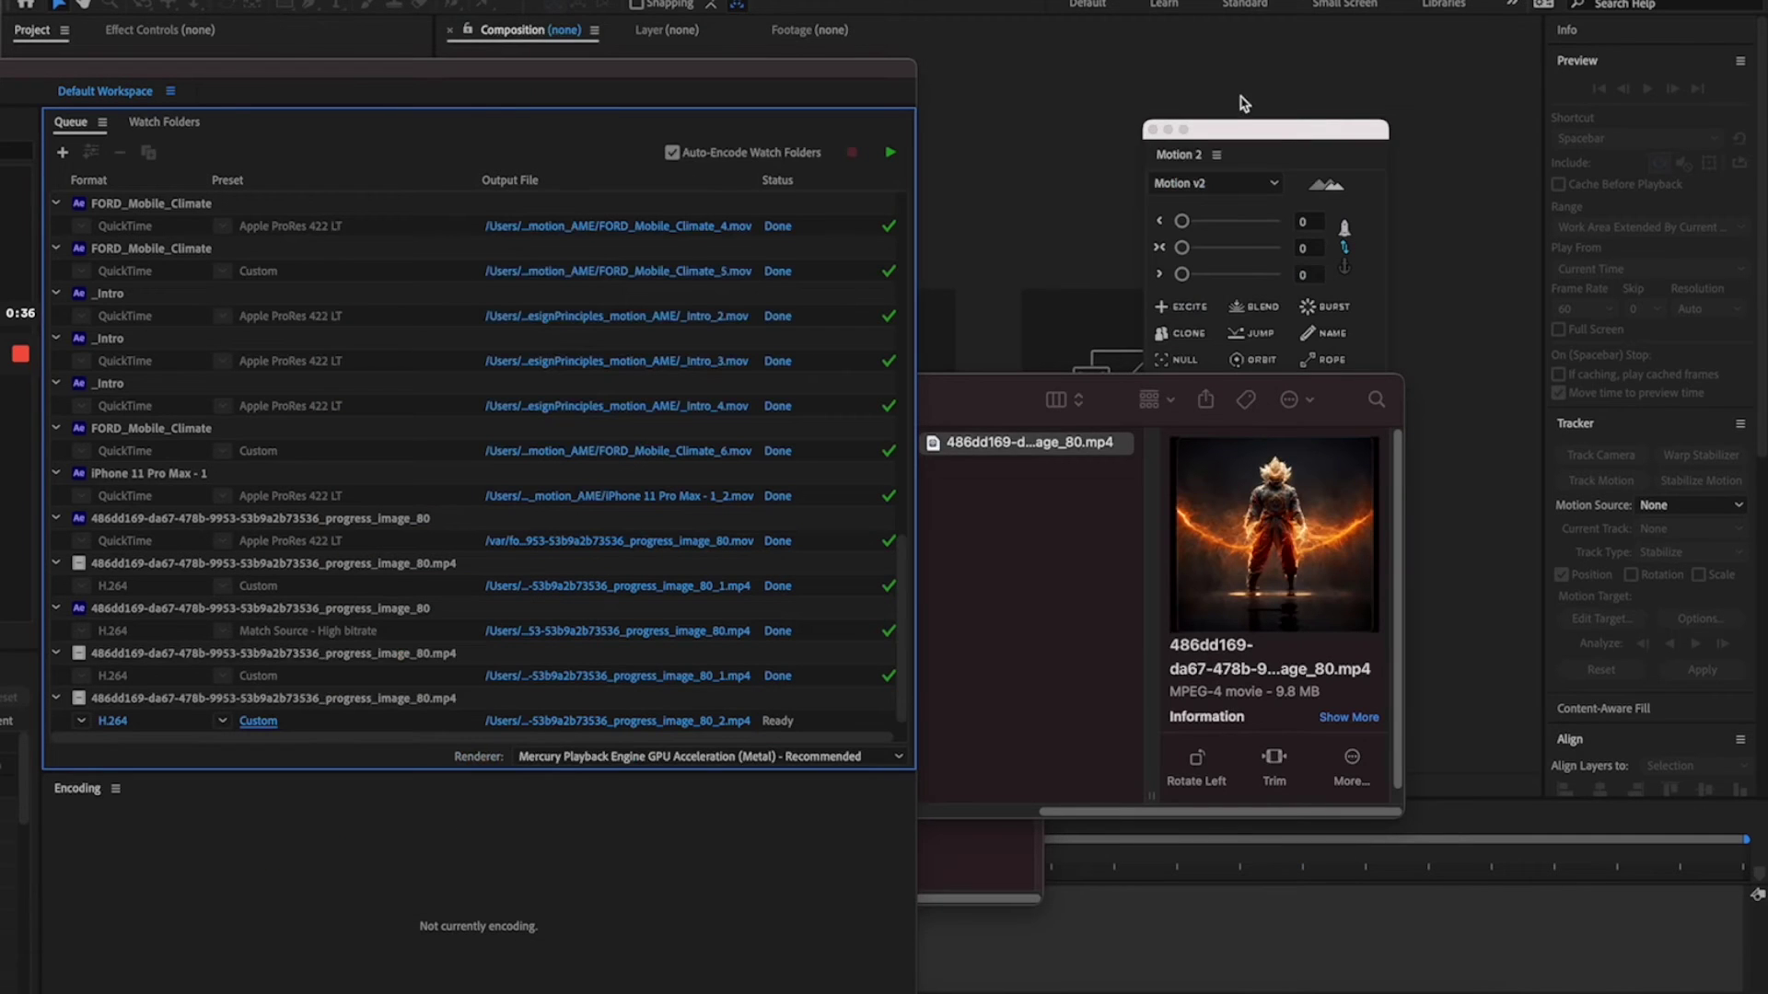
click(889, 152)
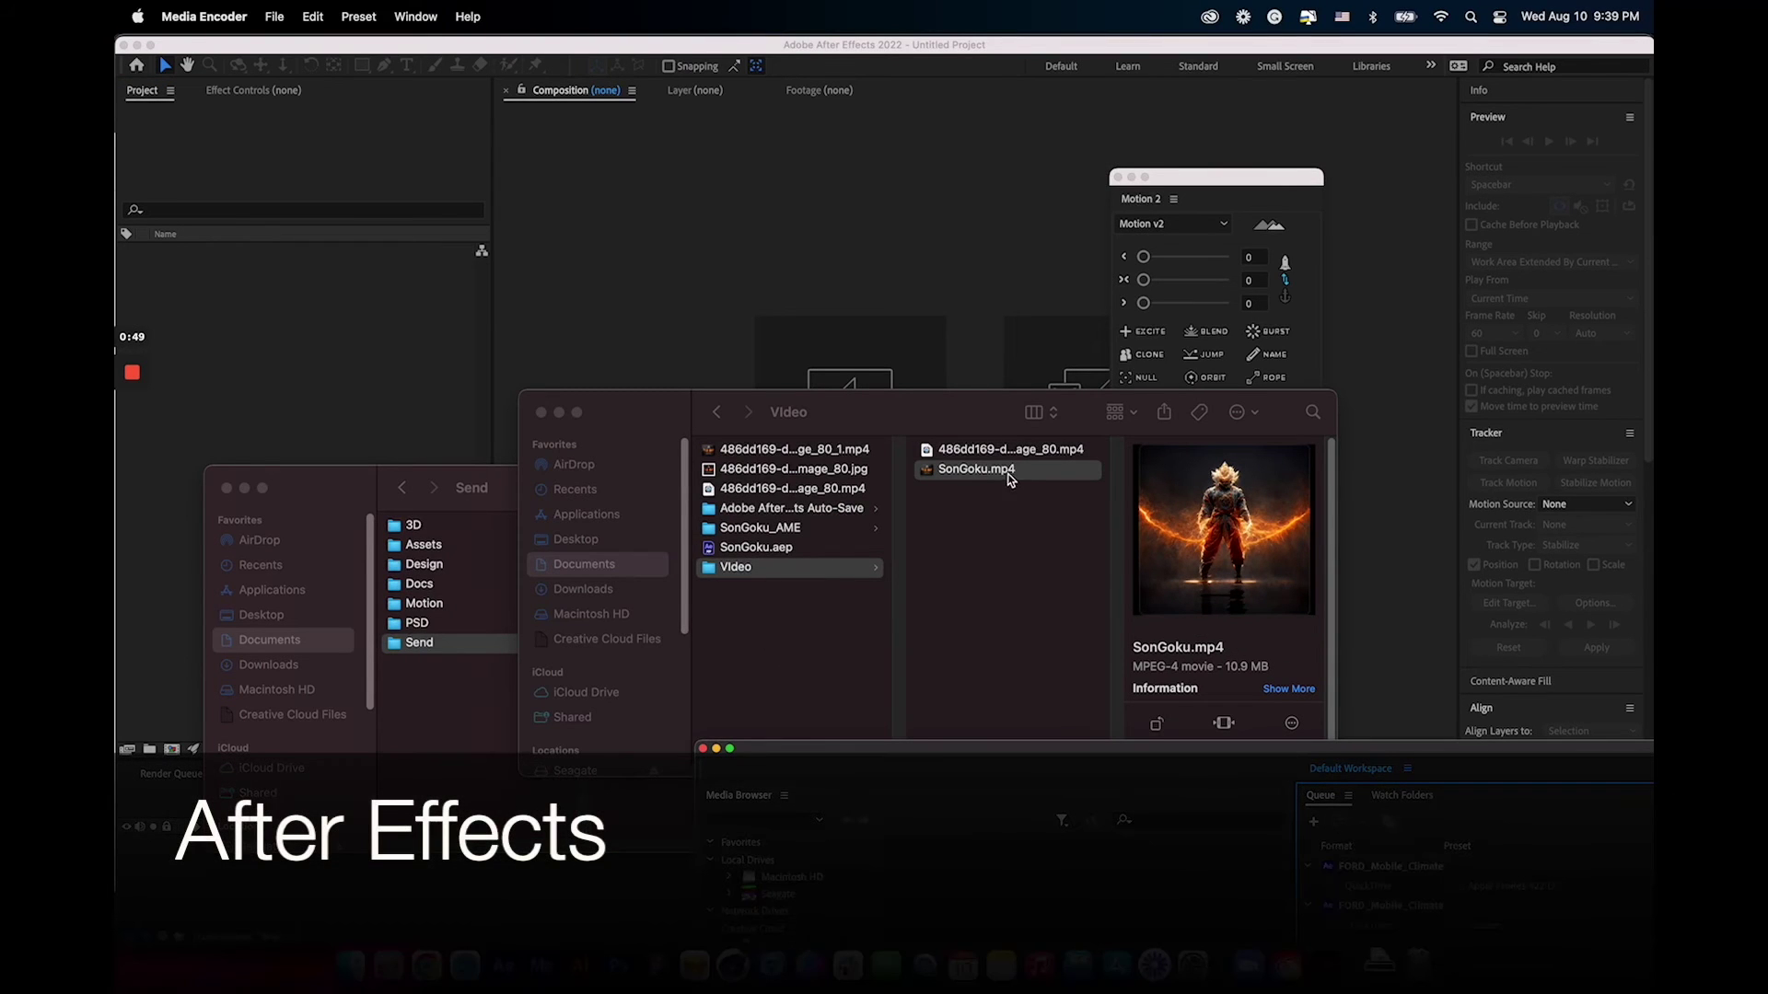
Step: Import SonGoku.mp4 and create a SonGoku composition from the footage
drag(1010, 479, 288, 323)
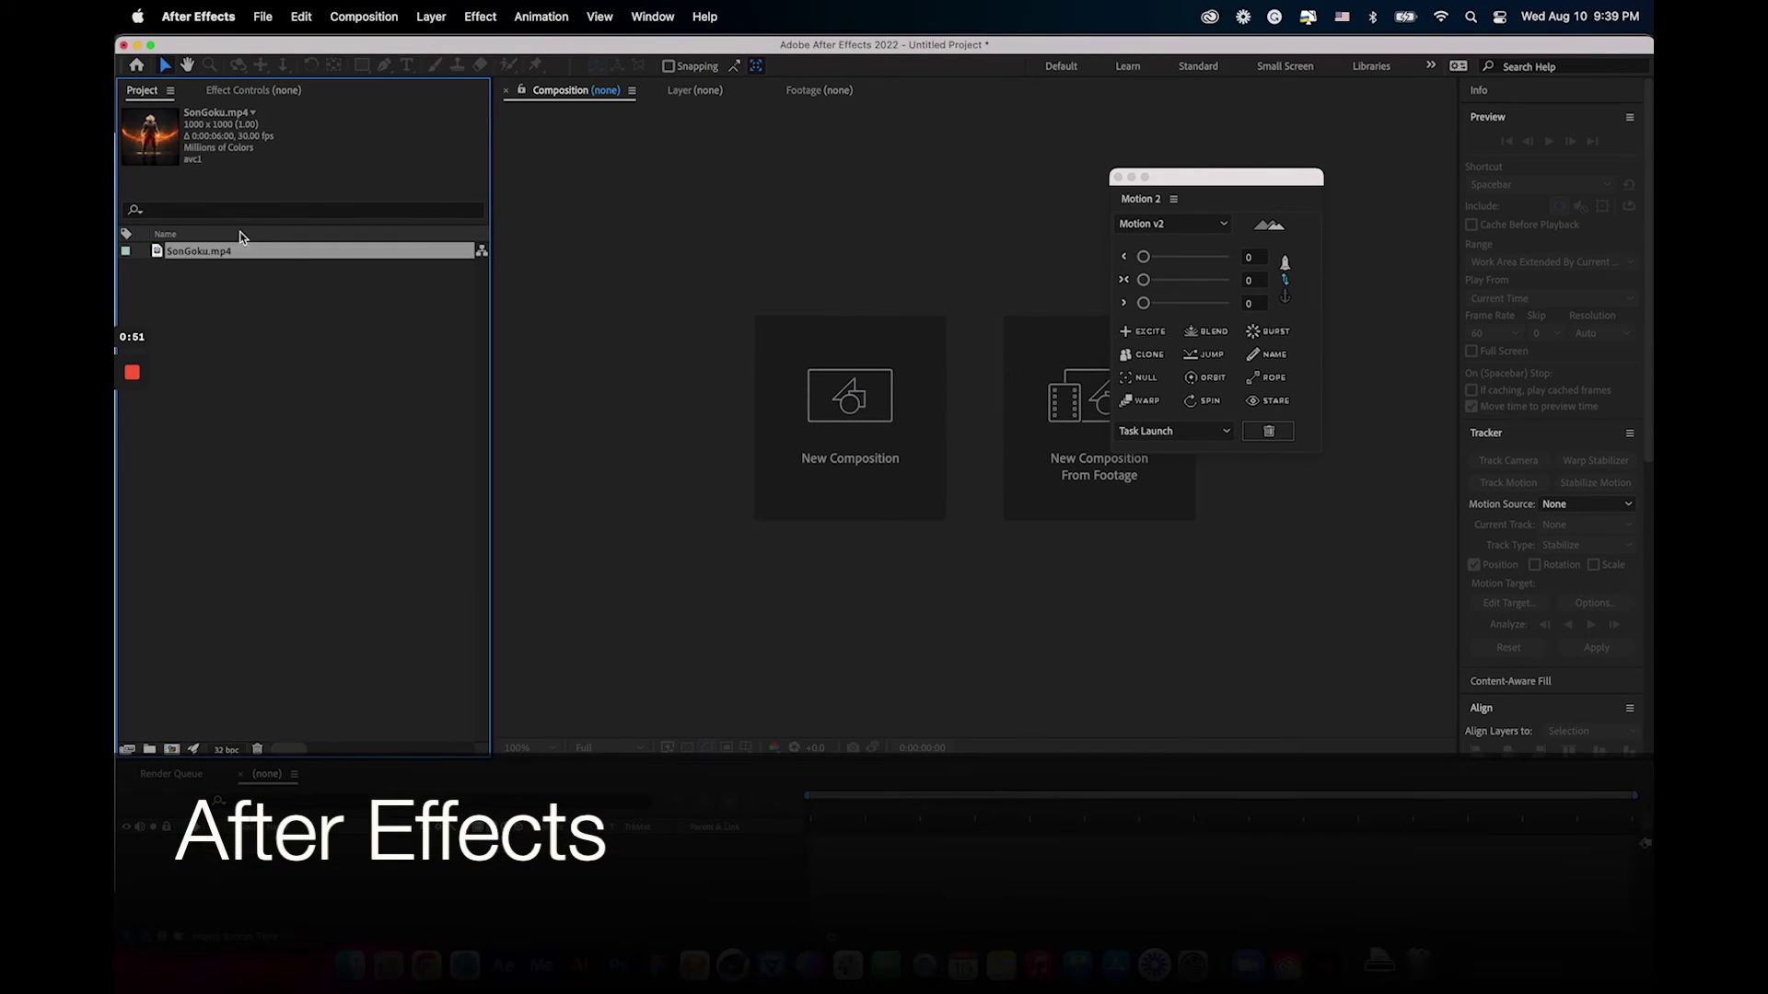
right_click(241, 237)
click(313, 304)
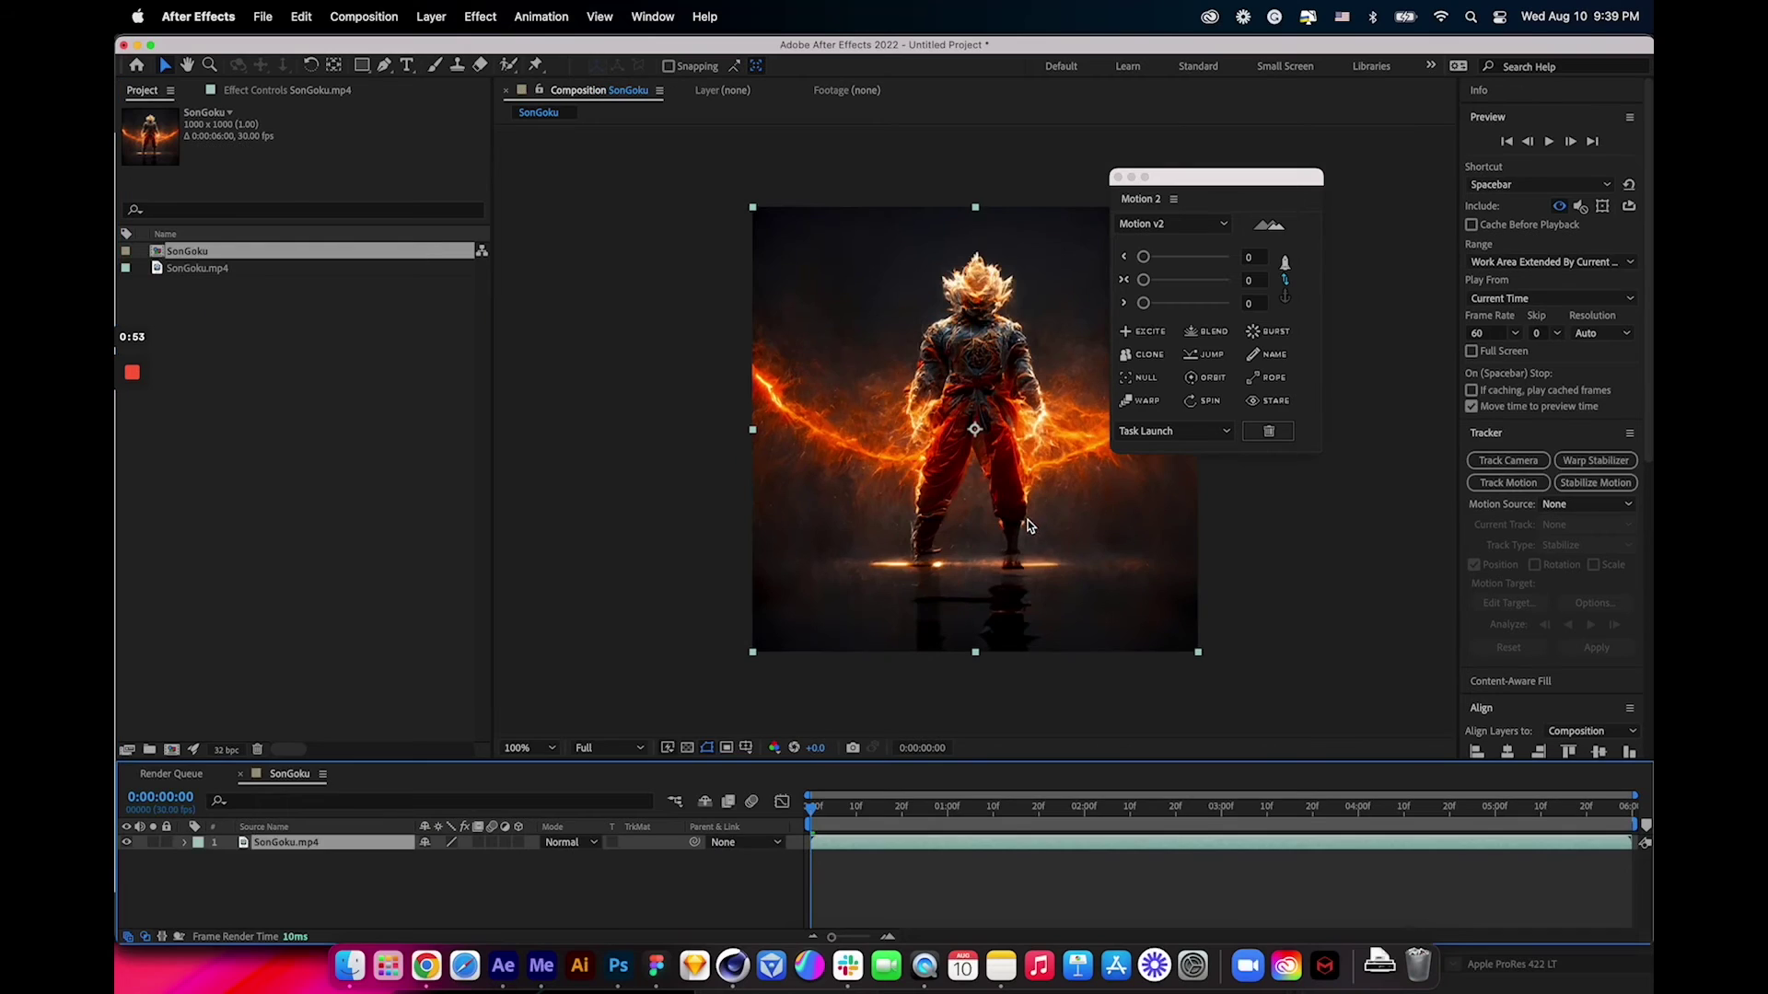
Step: Preview the SonGoku composition from the start and again from frame 10
drag(1216, 181, 1547, 276)
key(space)
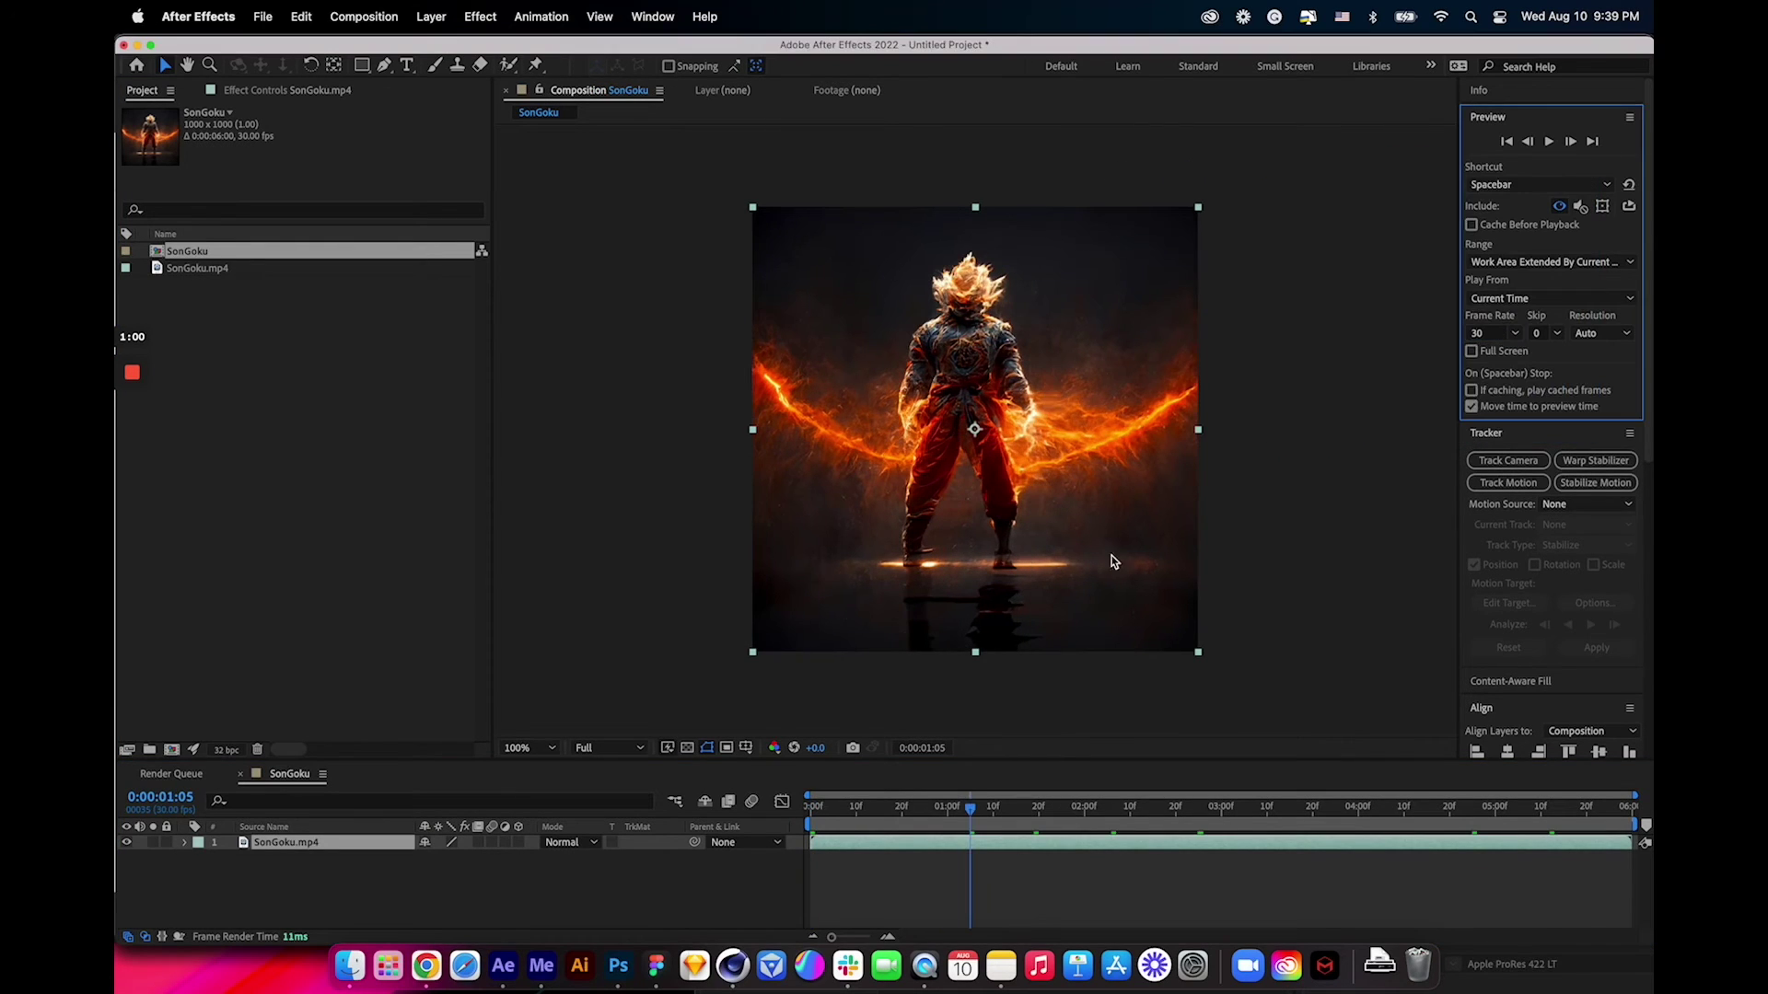
click(814, 814)
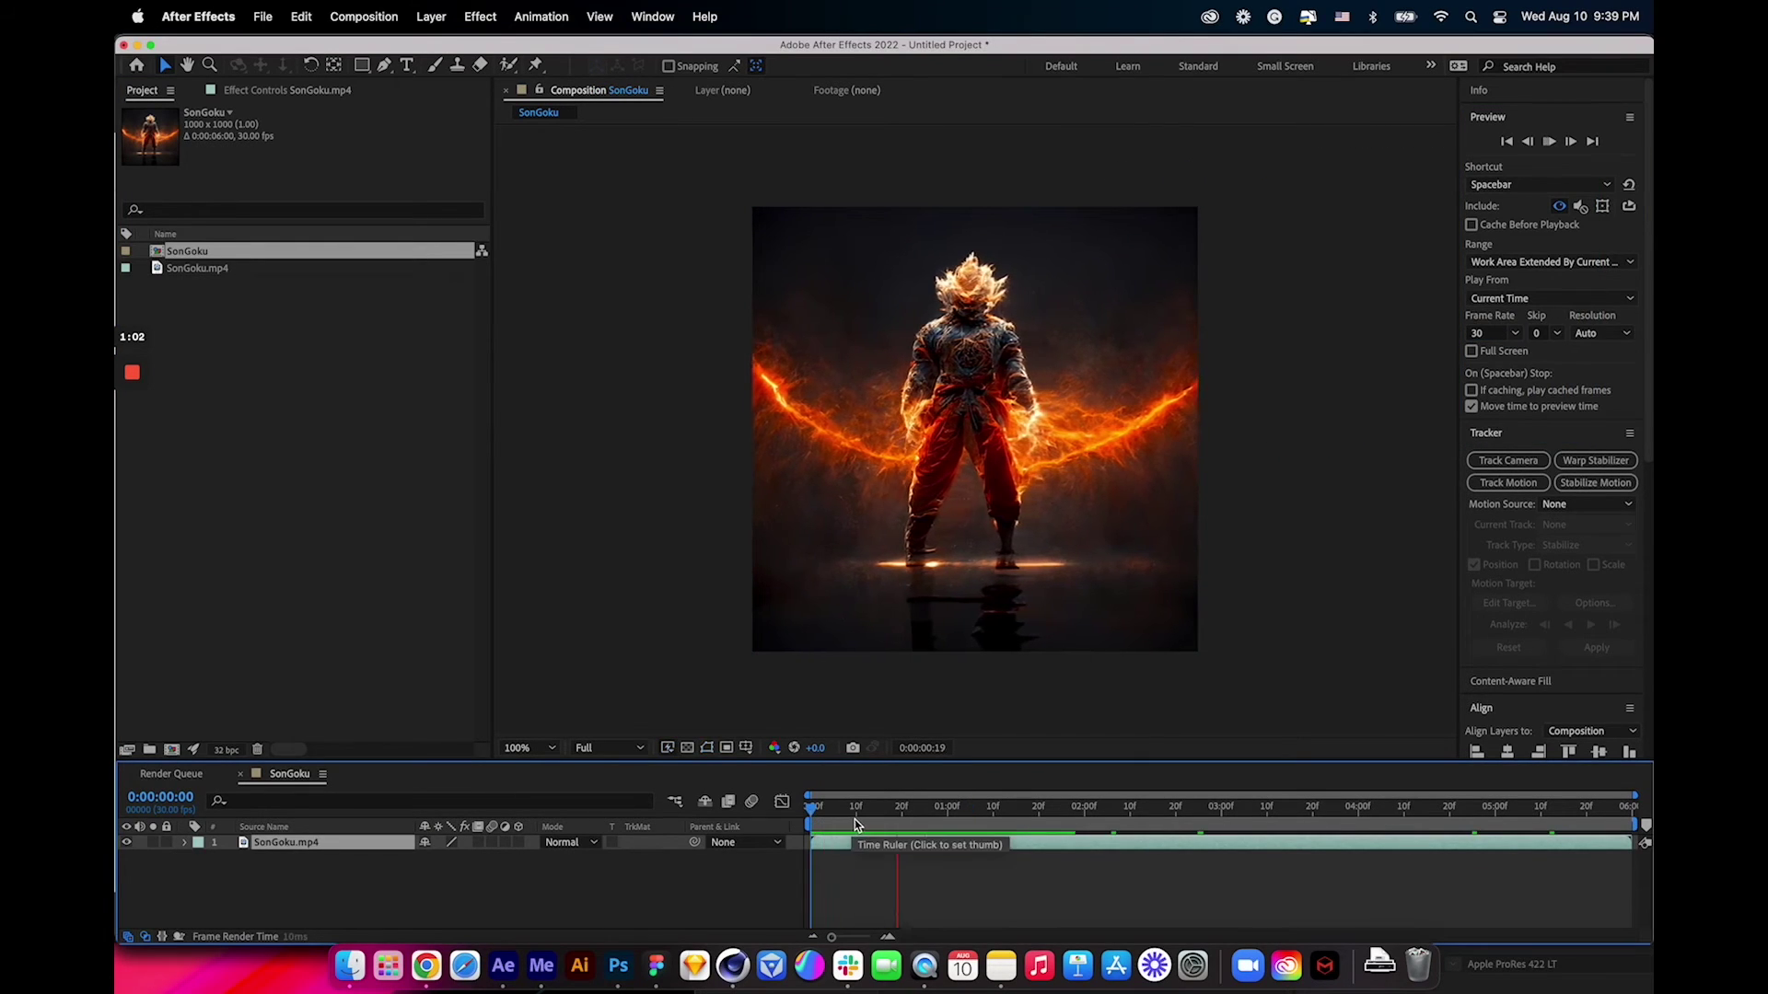
click(858, 818)
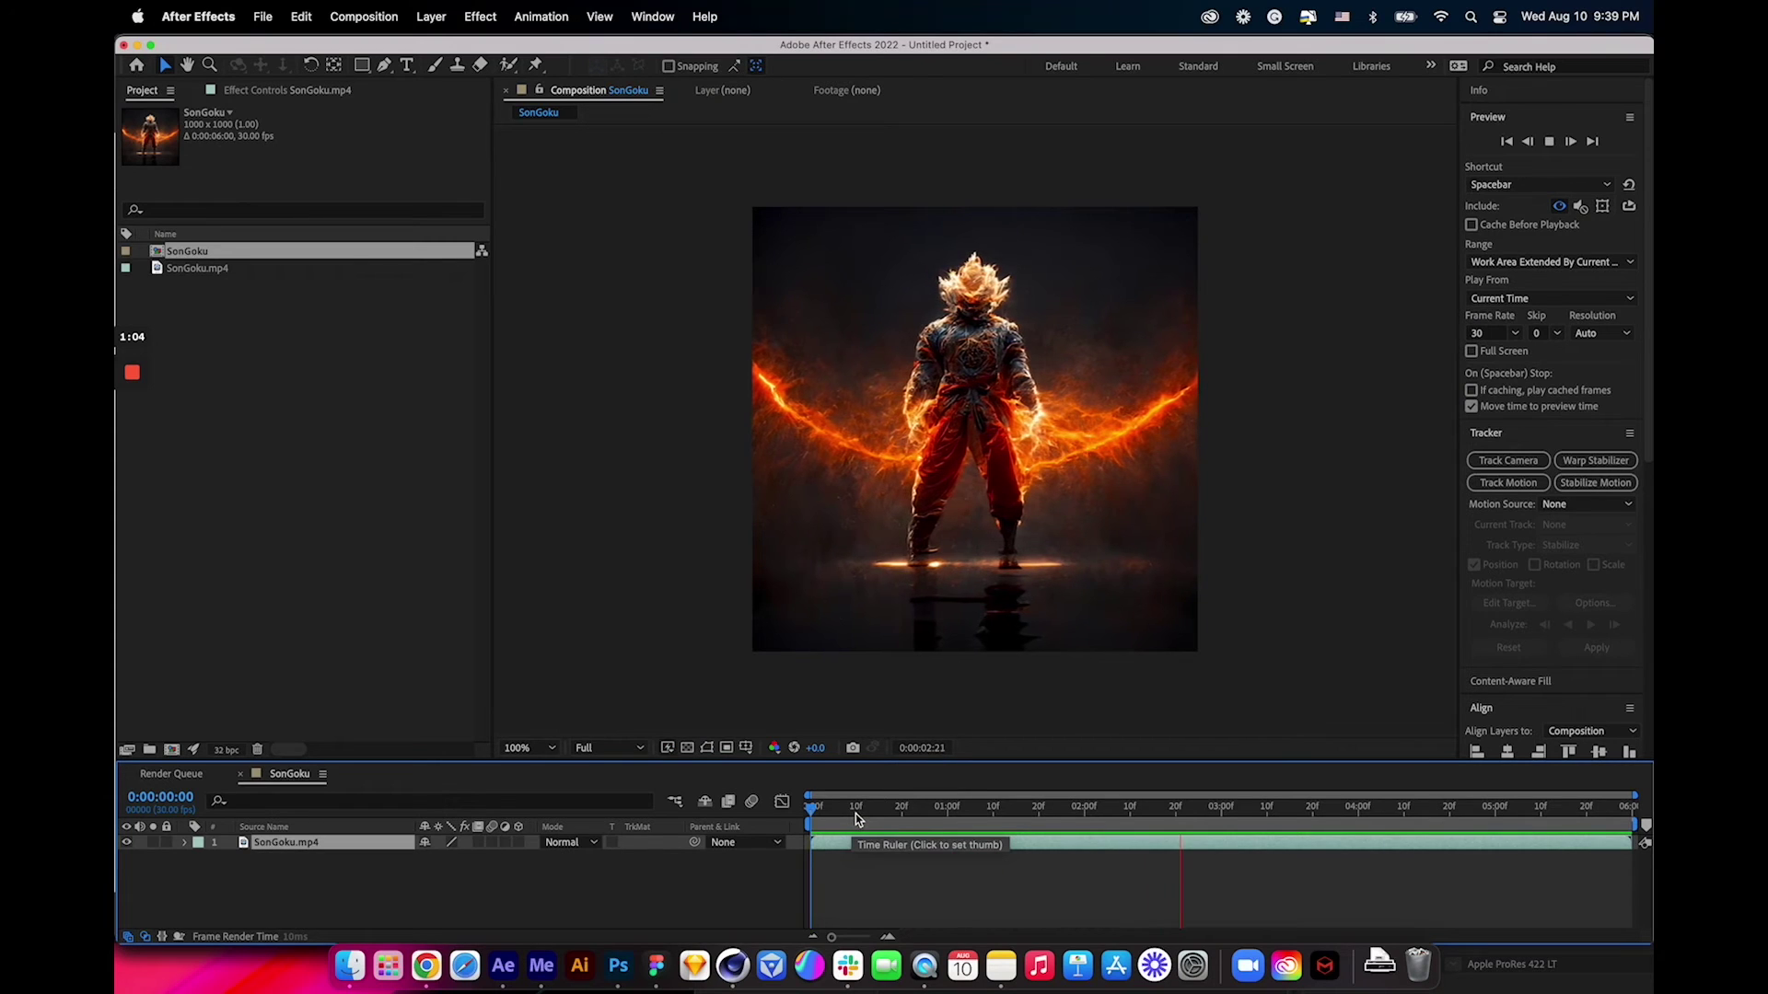
key(space)
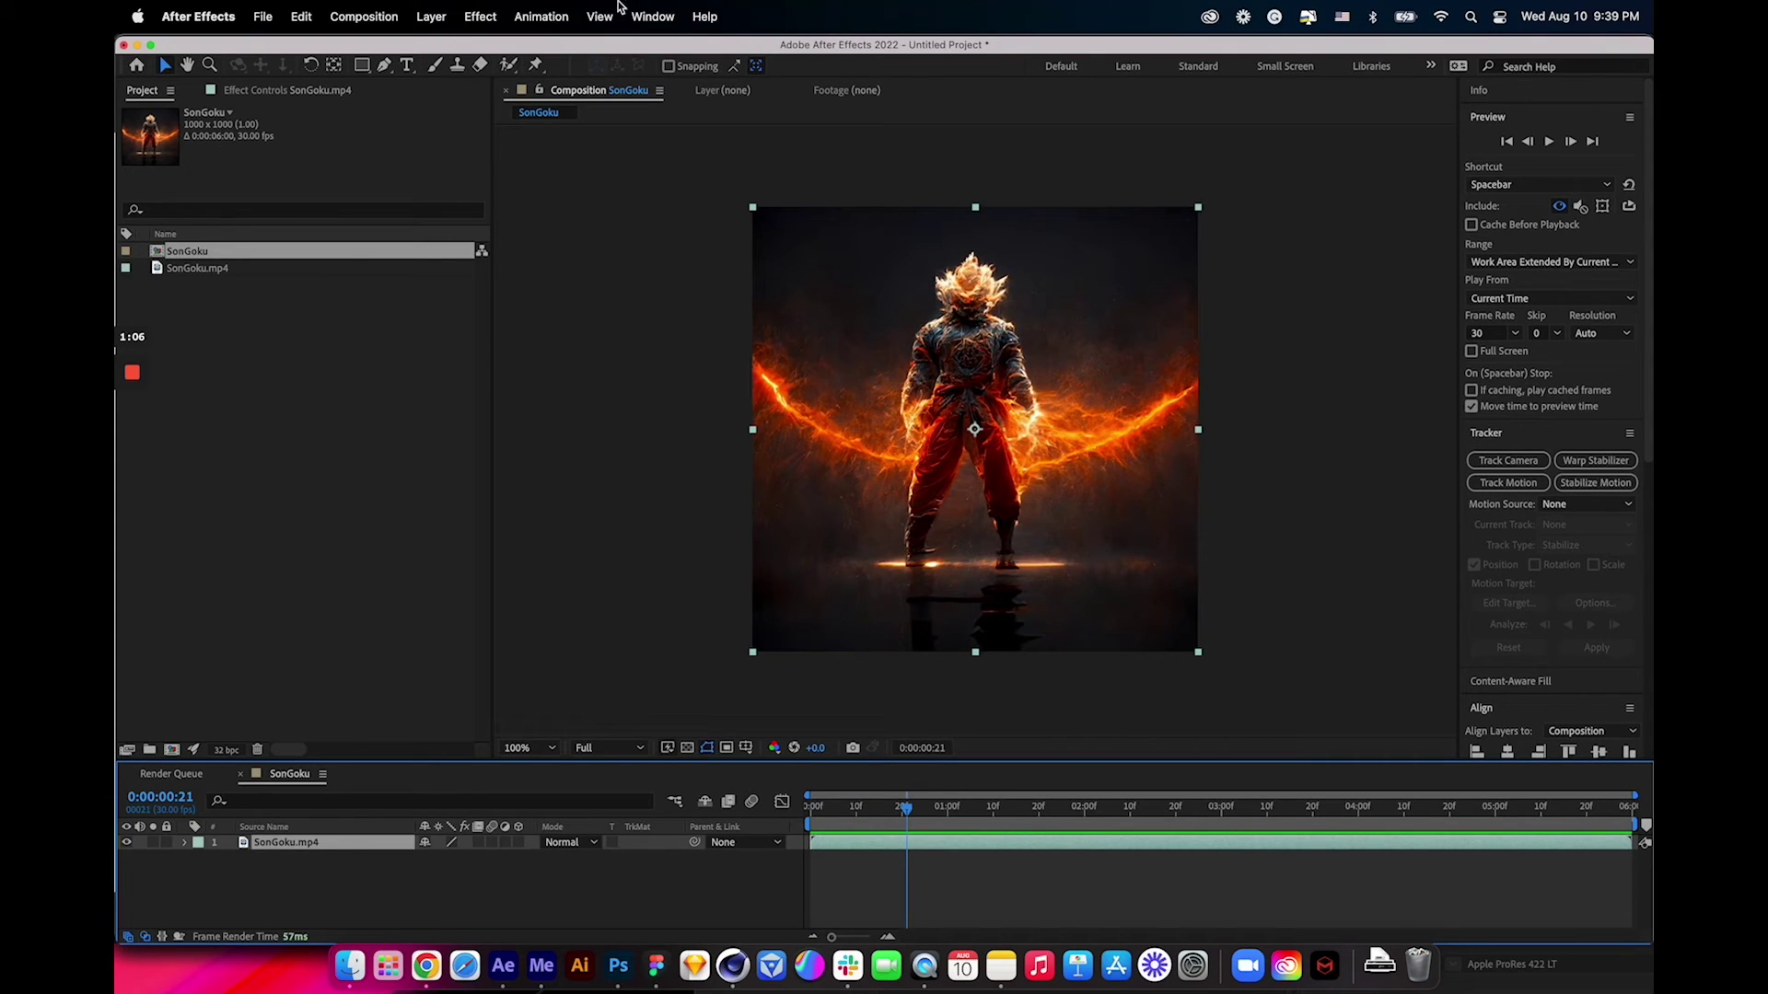
click(479, 15)
Step: Apply RG Universe Stylize > uni.Electrify to the SonGoku clip and show its settings
mouse_move(564, 449)
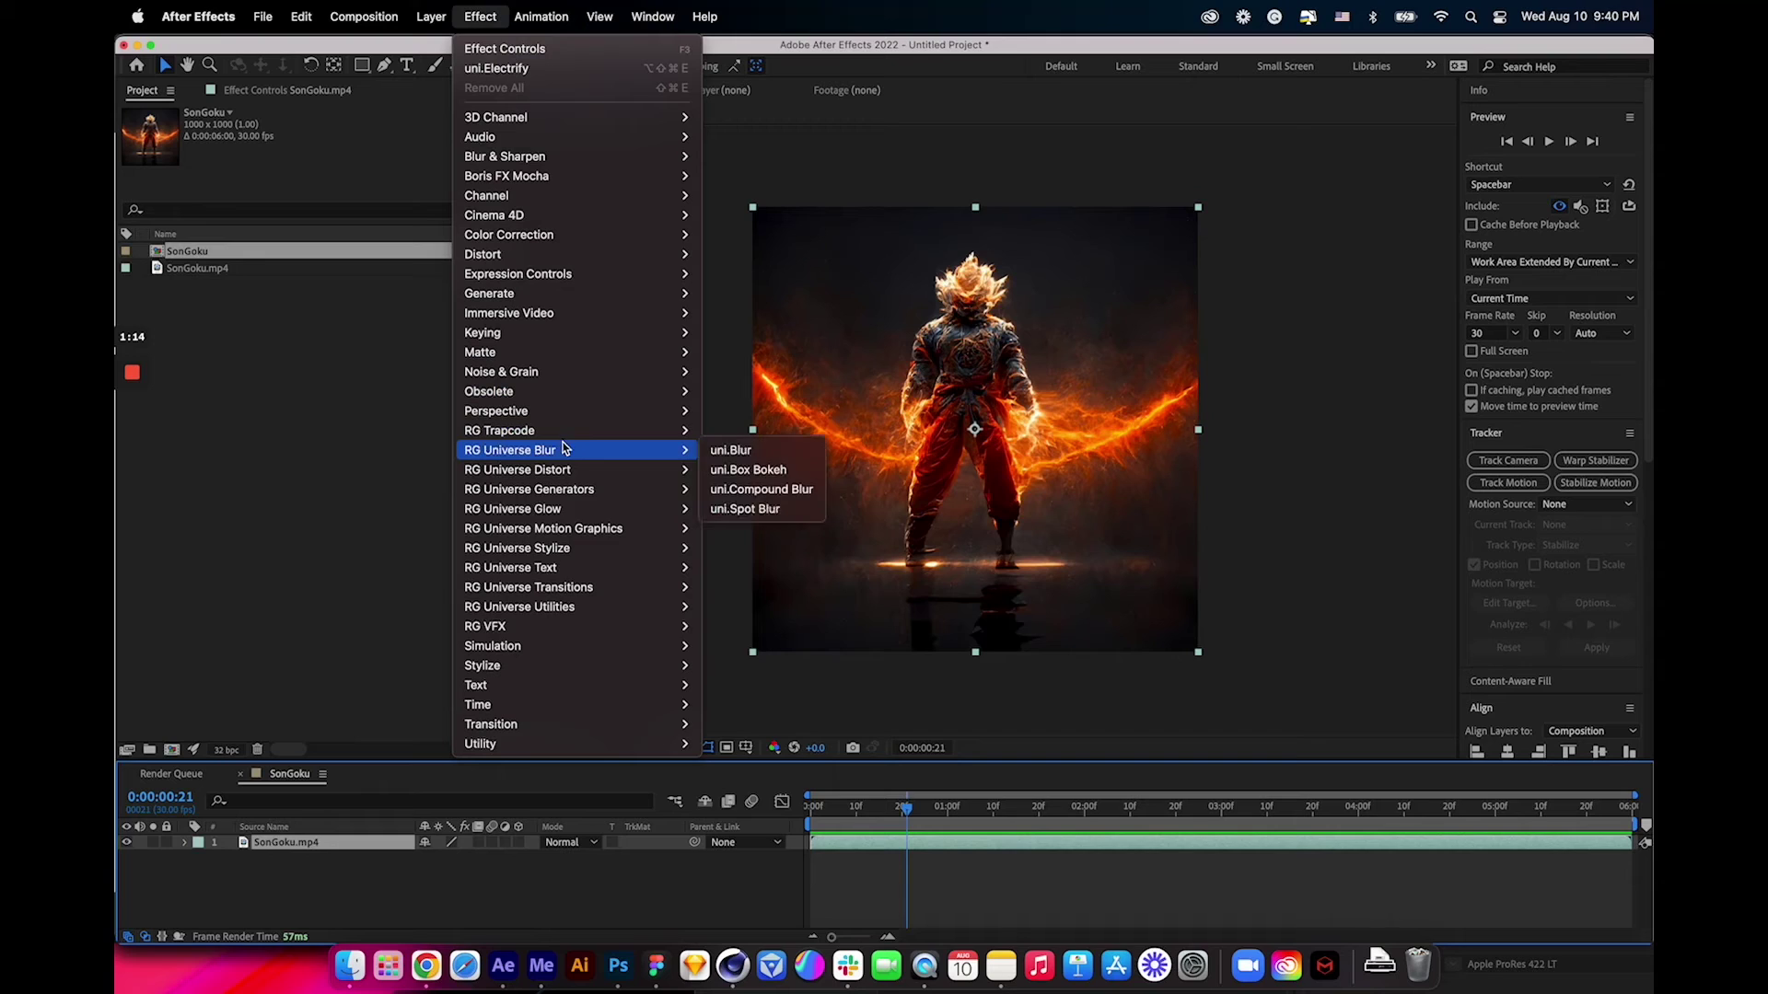
mouse_move(550, 553)
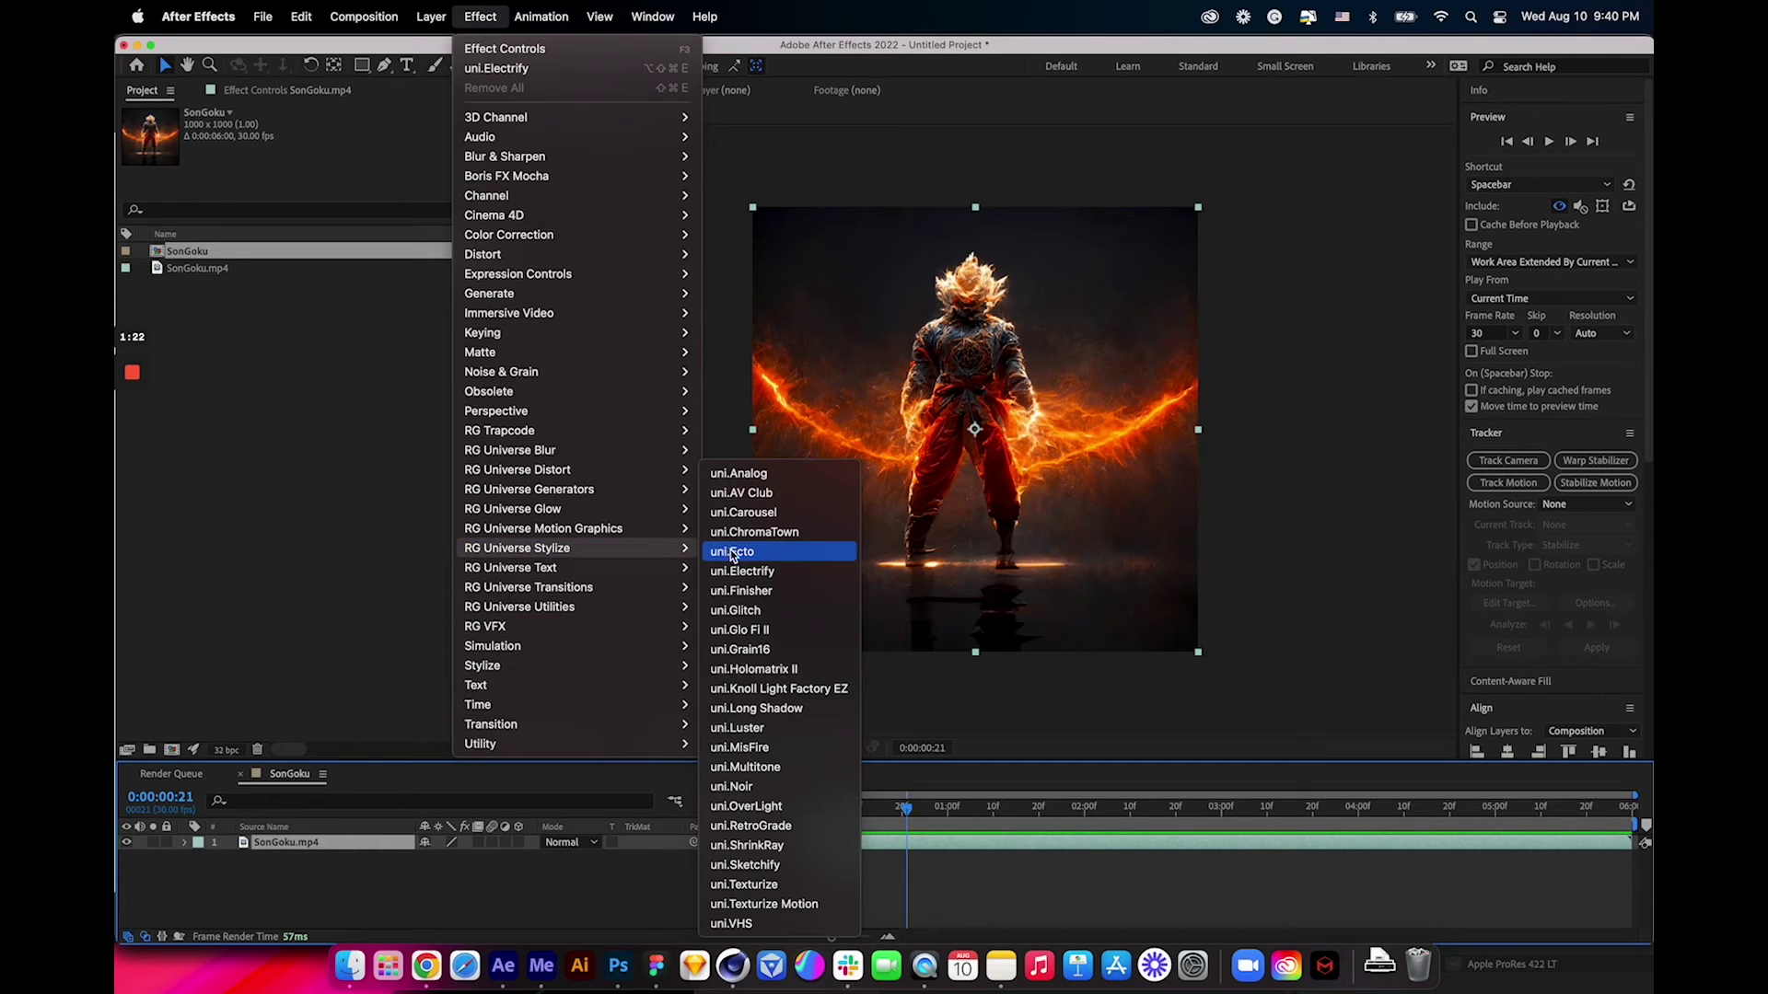
click(771, 574)
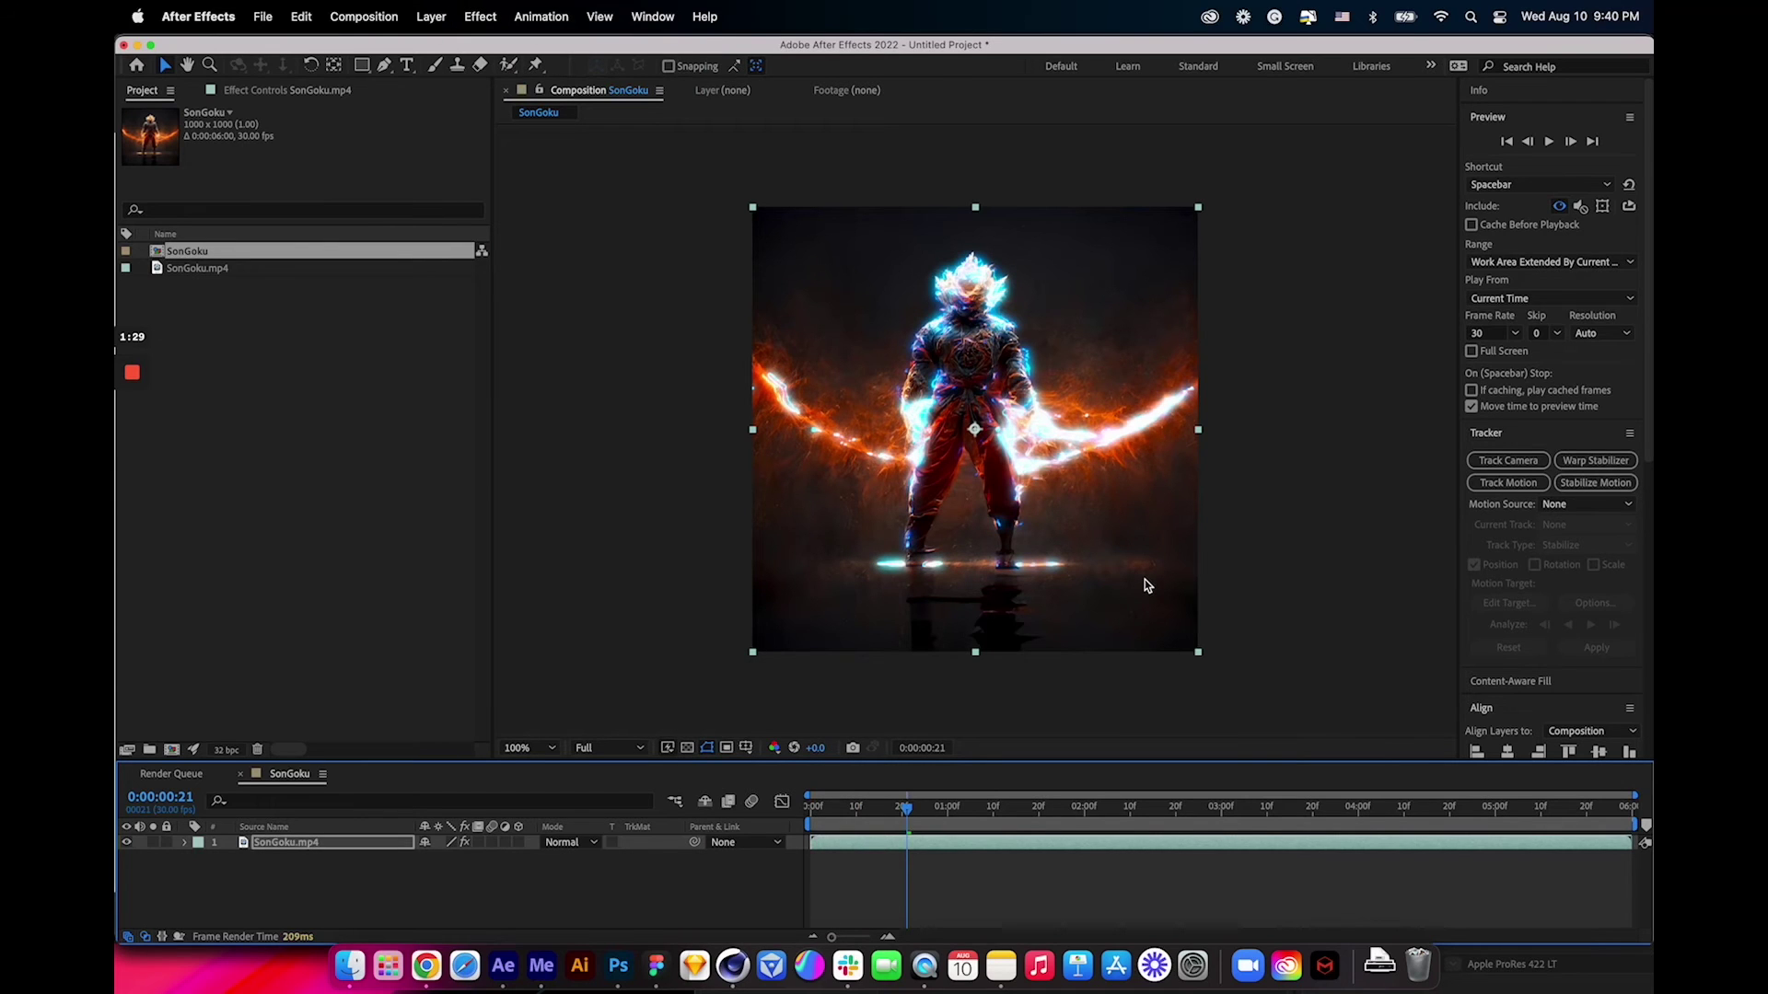
click(313, 91)
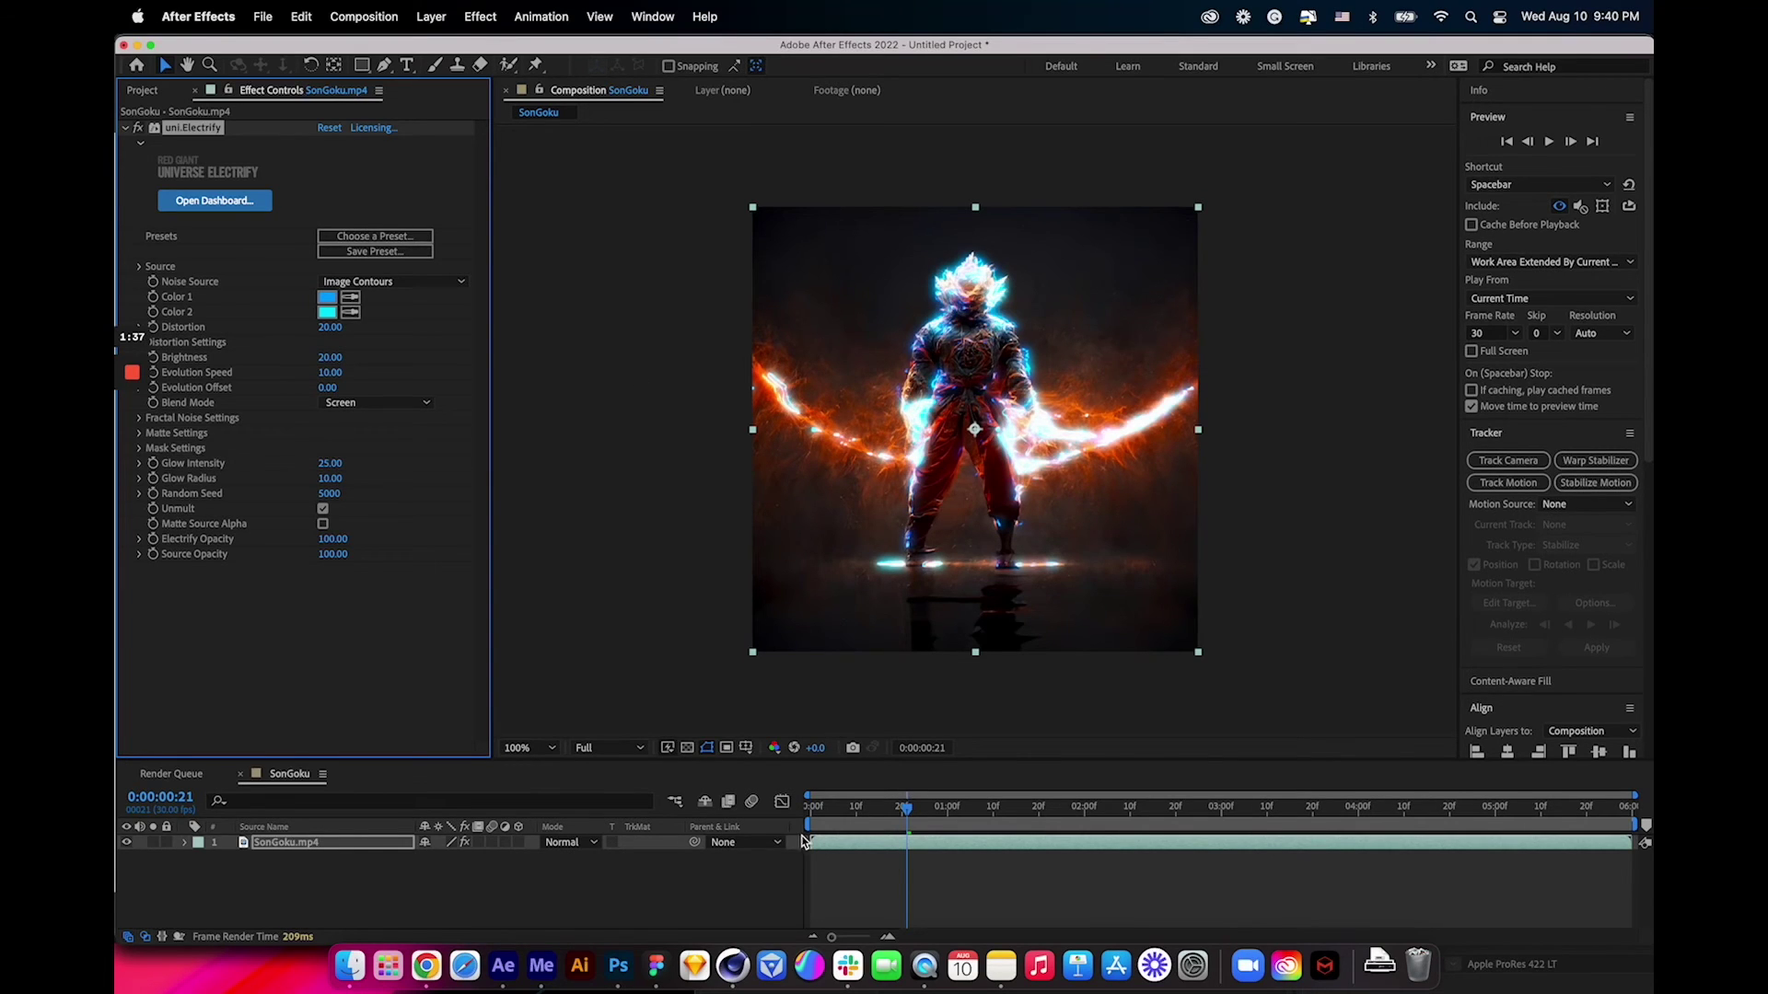
Step: Preview the lightning on the timeline, then open the Color 1 picker
click(925, 808)
key(space)
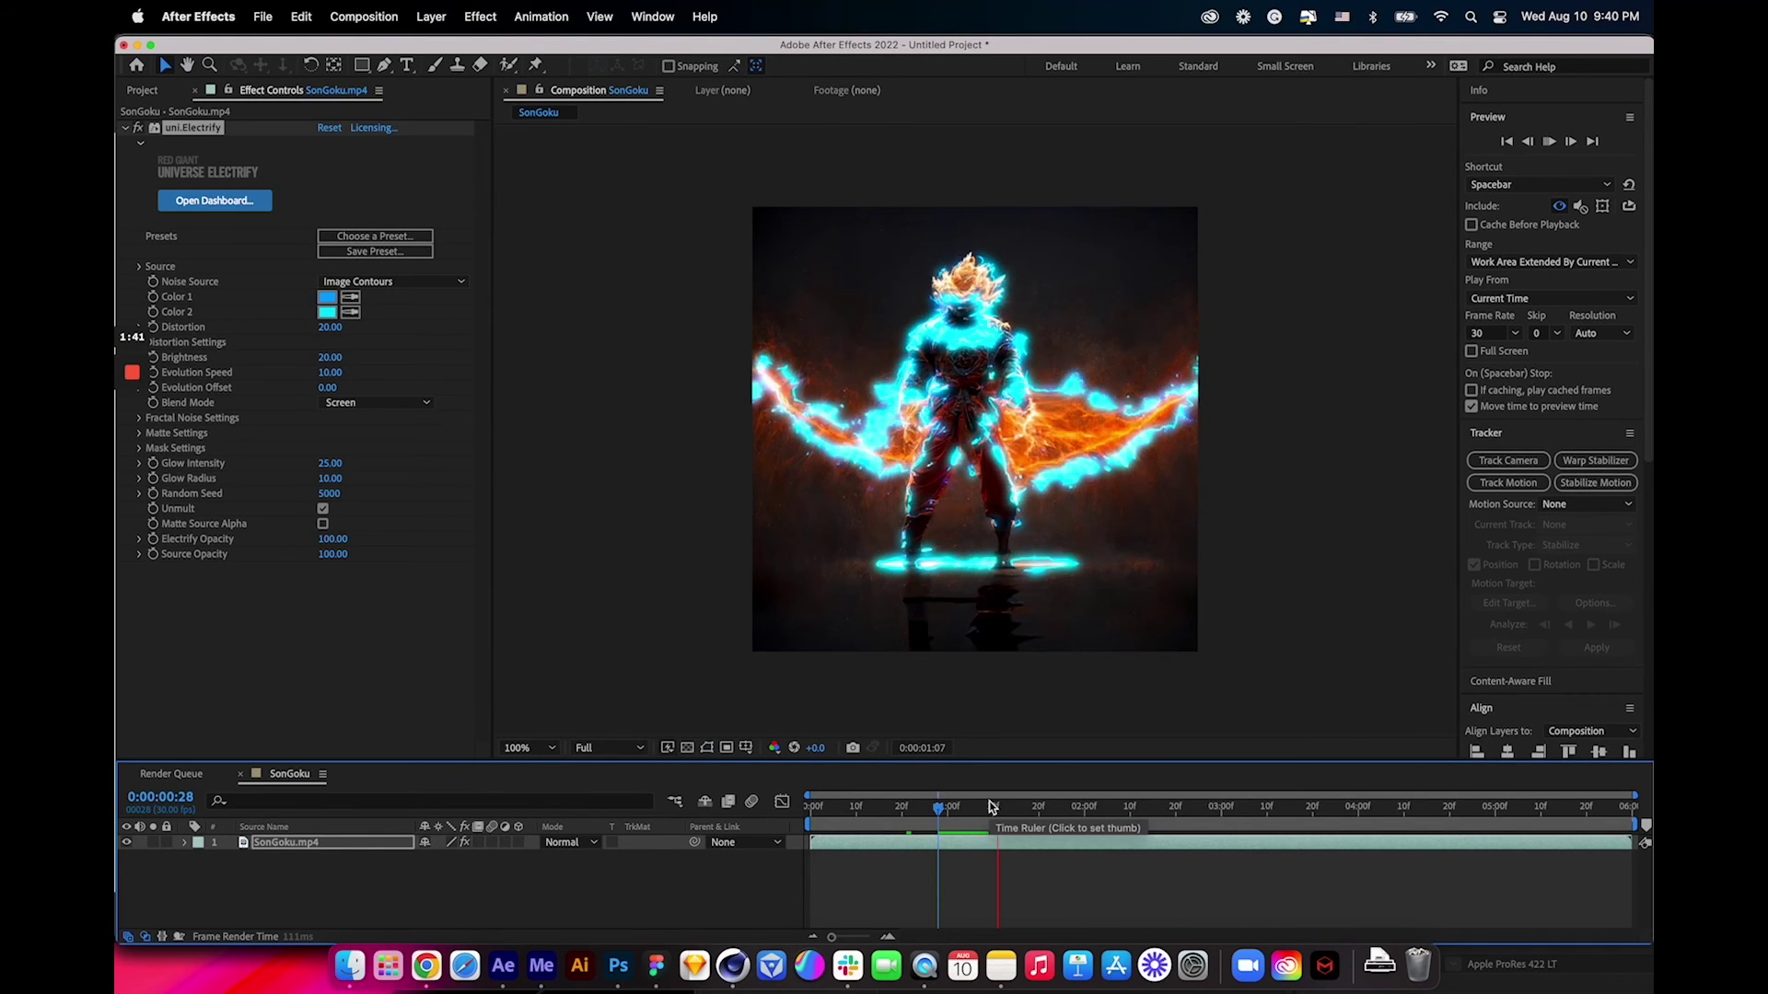
mouse_move(988, 801)
mouse_down()
mouse_move(1003, 809)
mouse_move(971, 810)
mouse_move(1039, 817)
mouse_move(961, 811)
mouse_up()
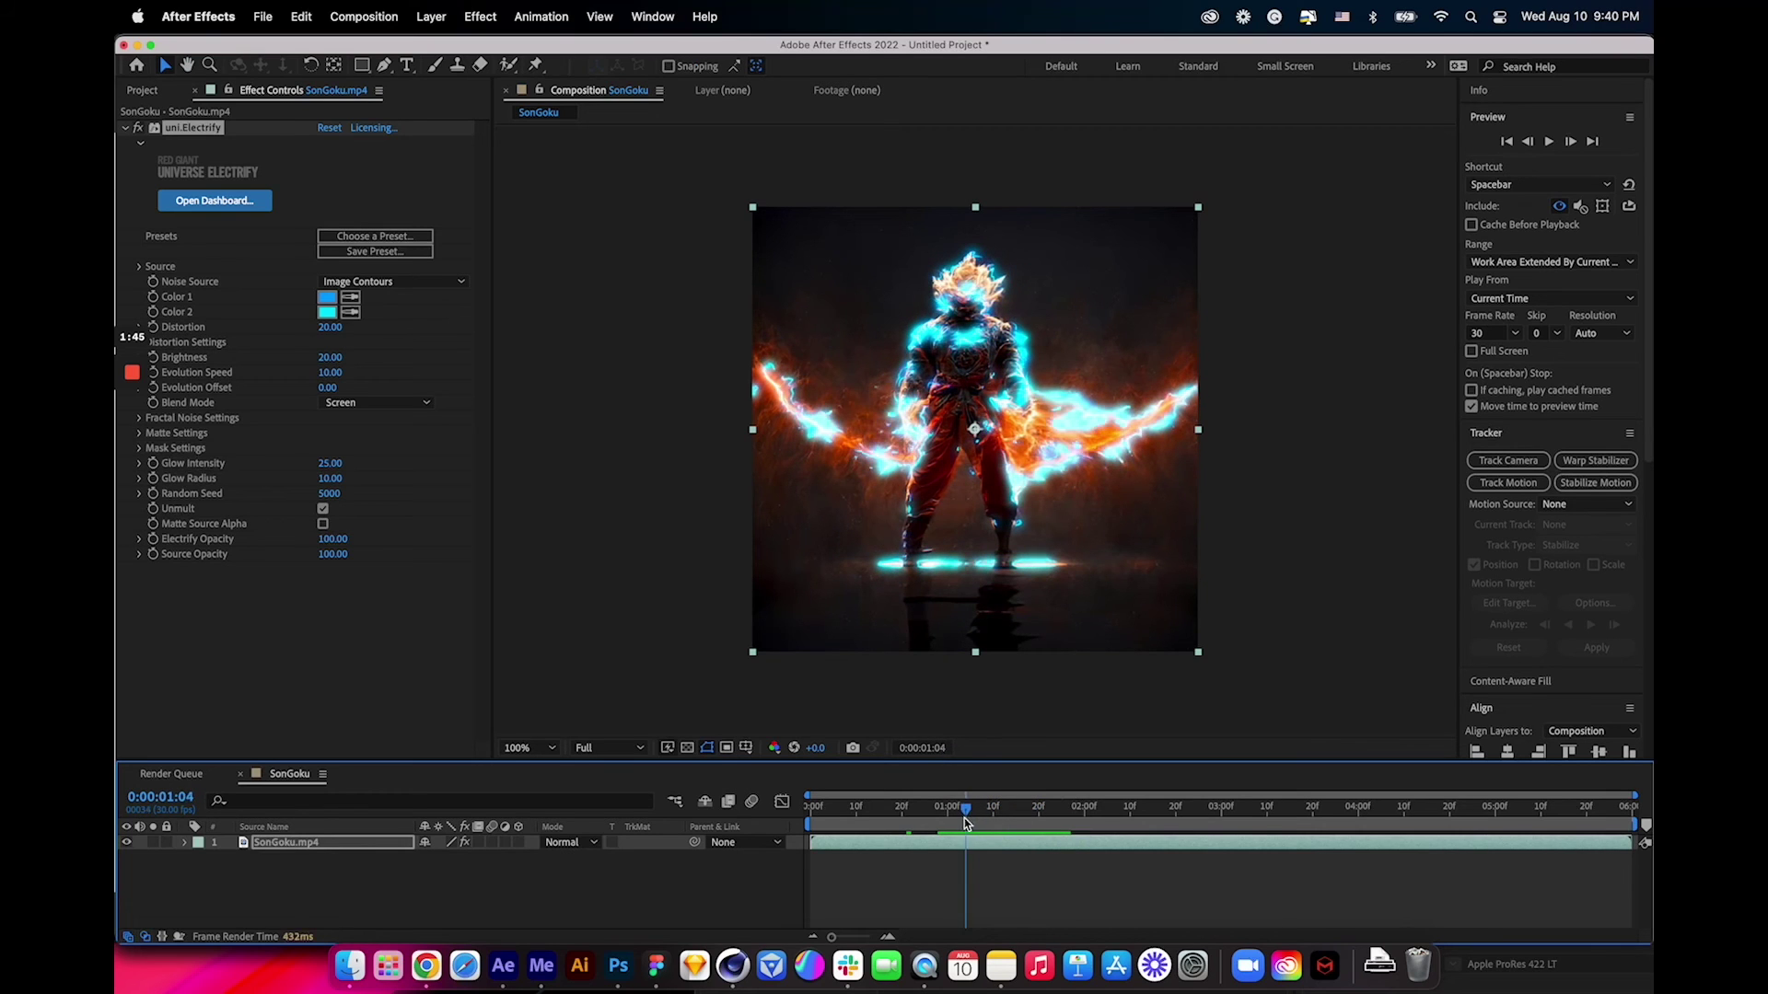
click(330, 306)
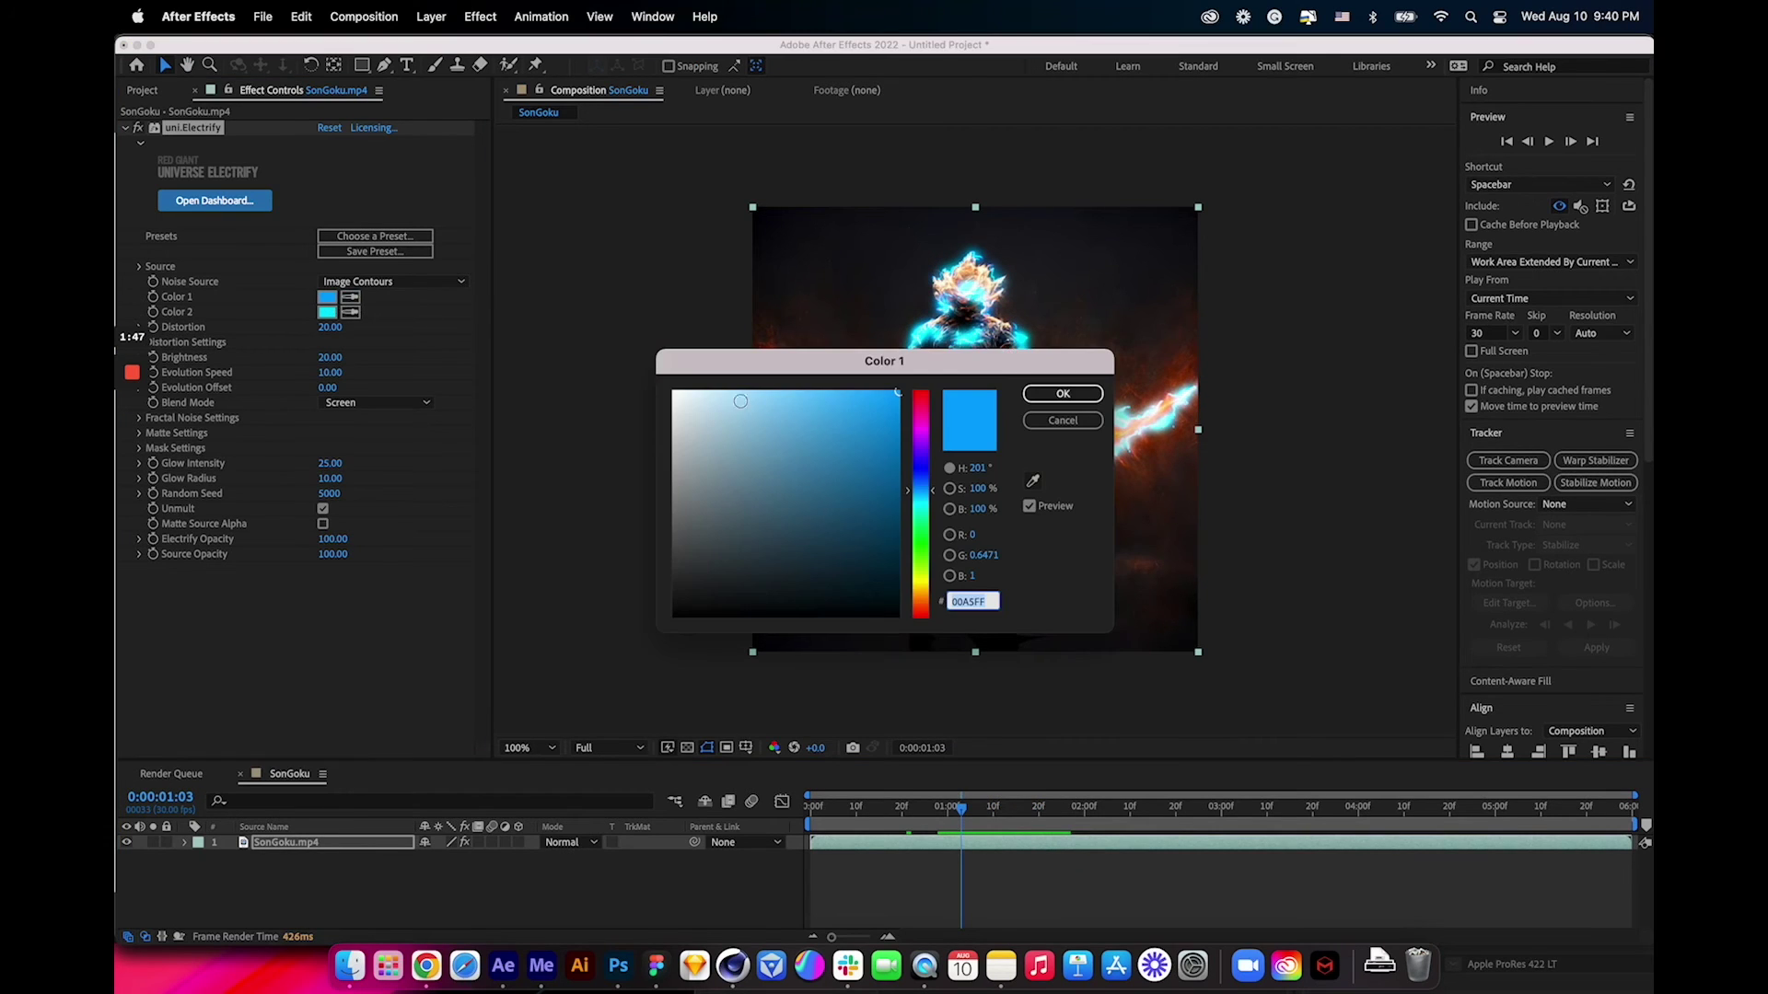
Step: Set the first lightning colour to orange-red FF4D00
drag(891, 371, 702, 291)
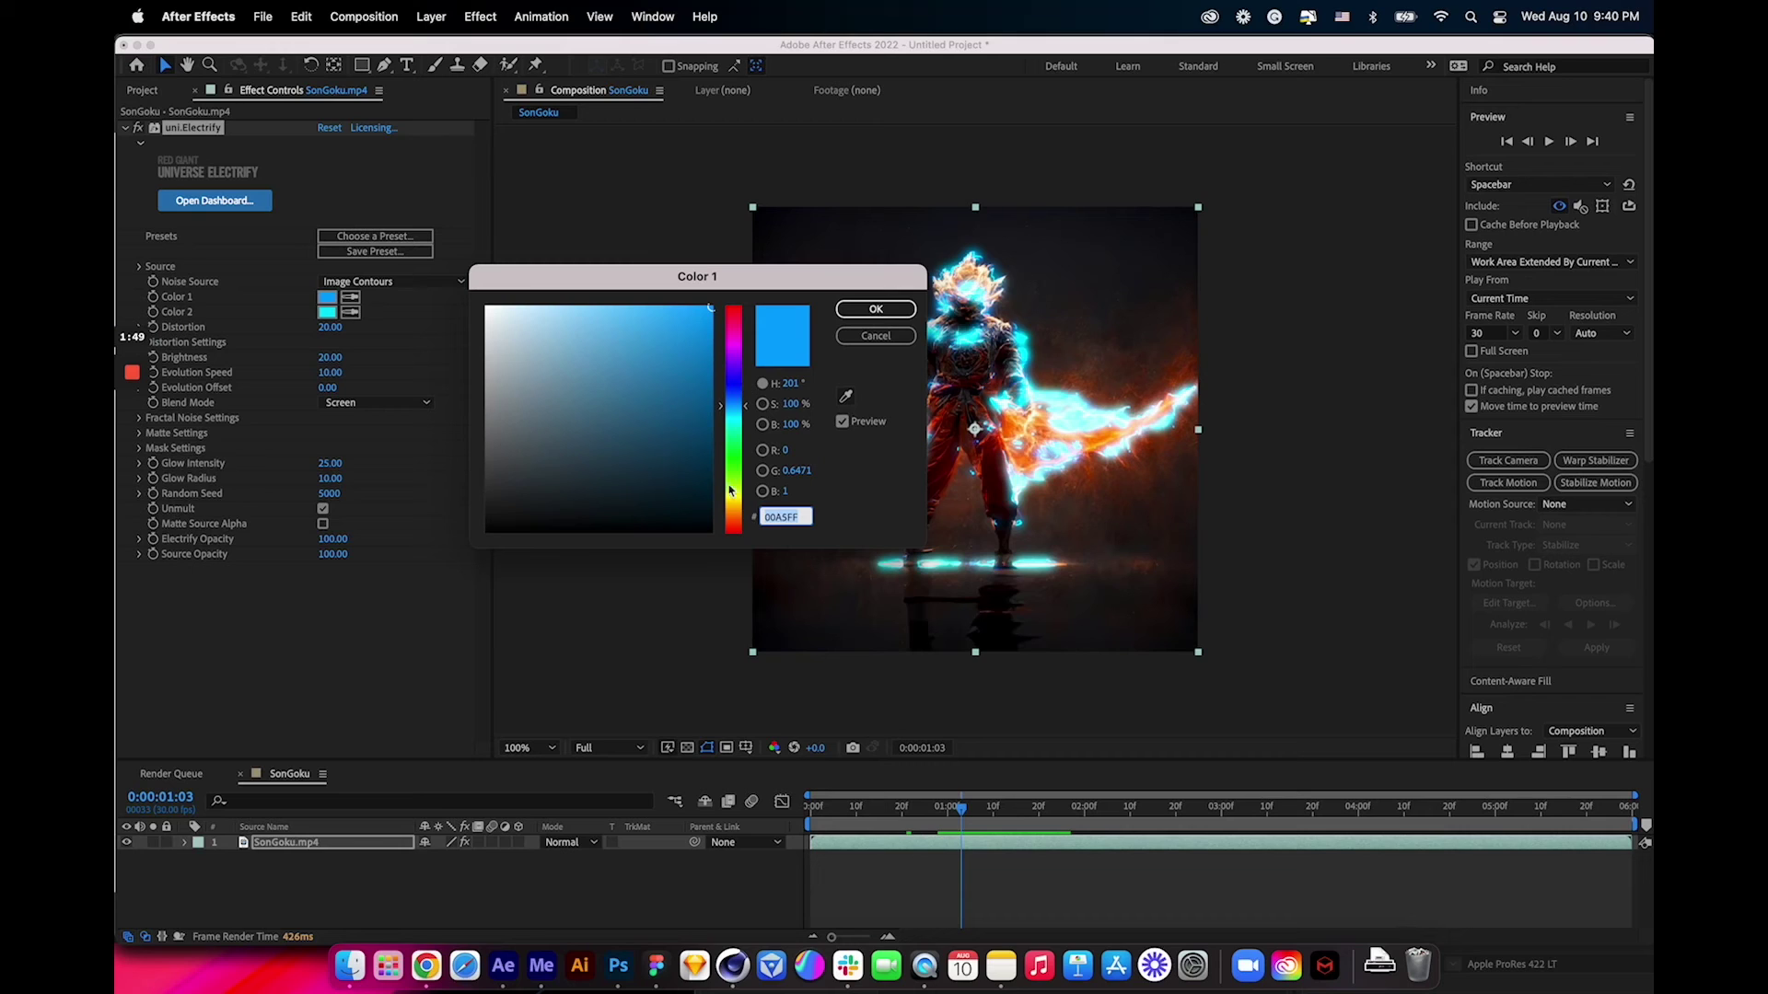
click(735, 527)
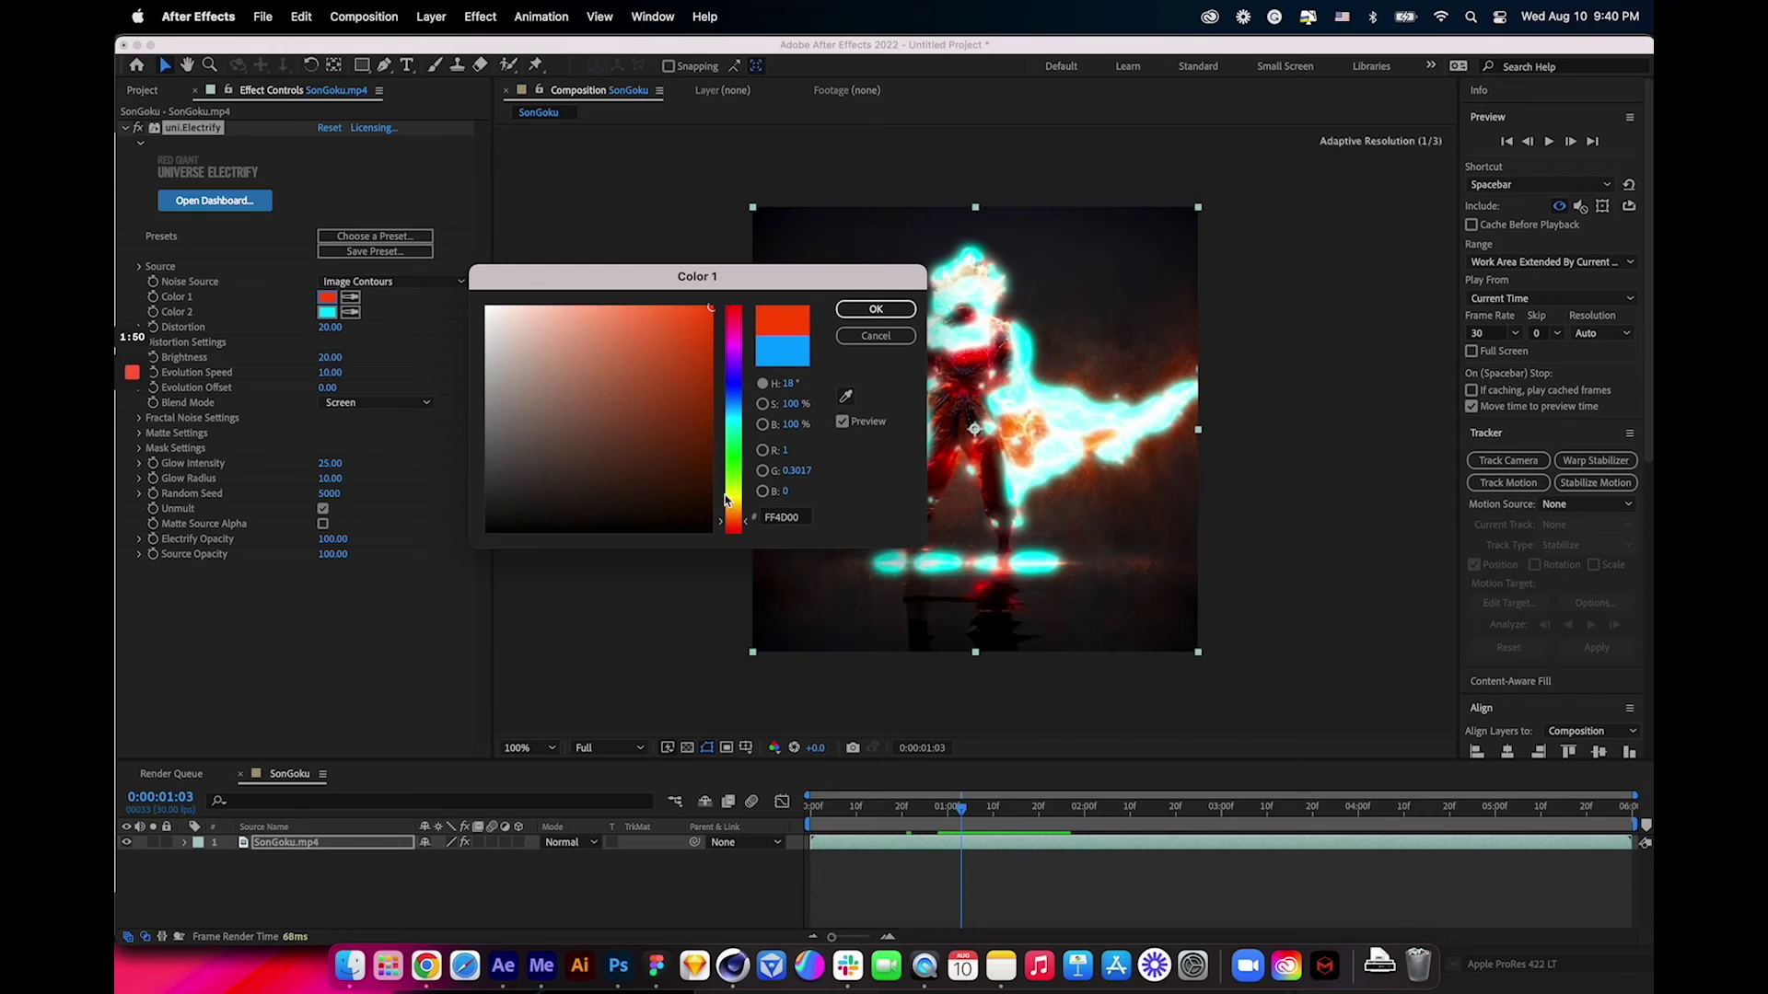
click(873, 307)
Step: Set the second lightning colour to a pale warm orange near FFE0C4, checking at 01:22
click(327, 312)
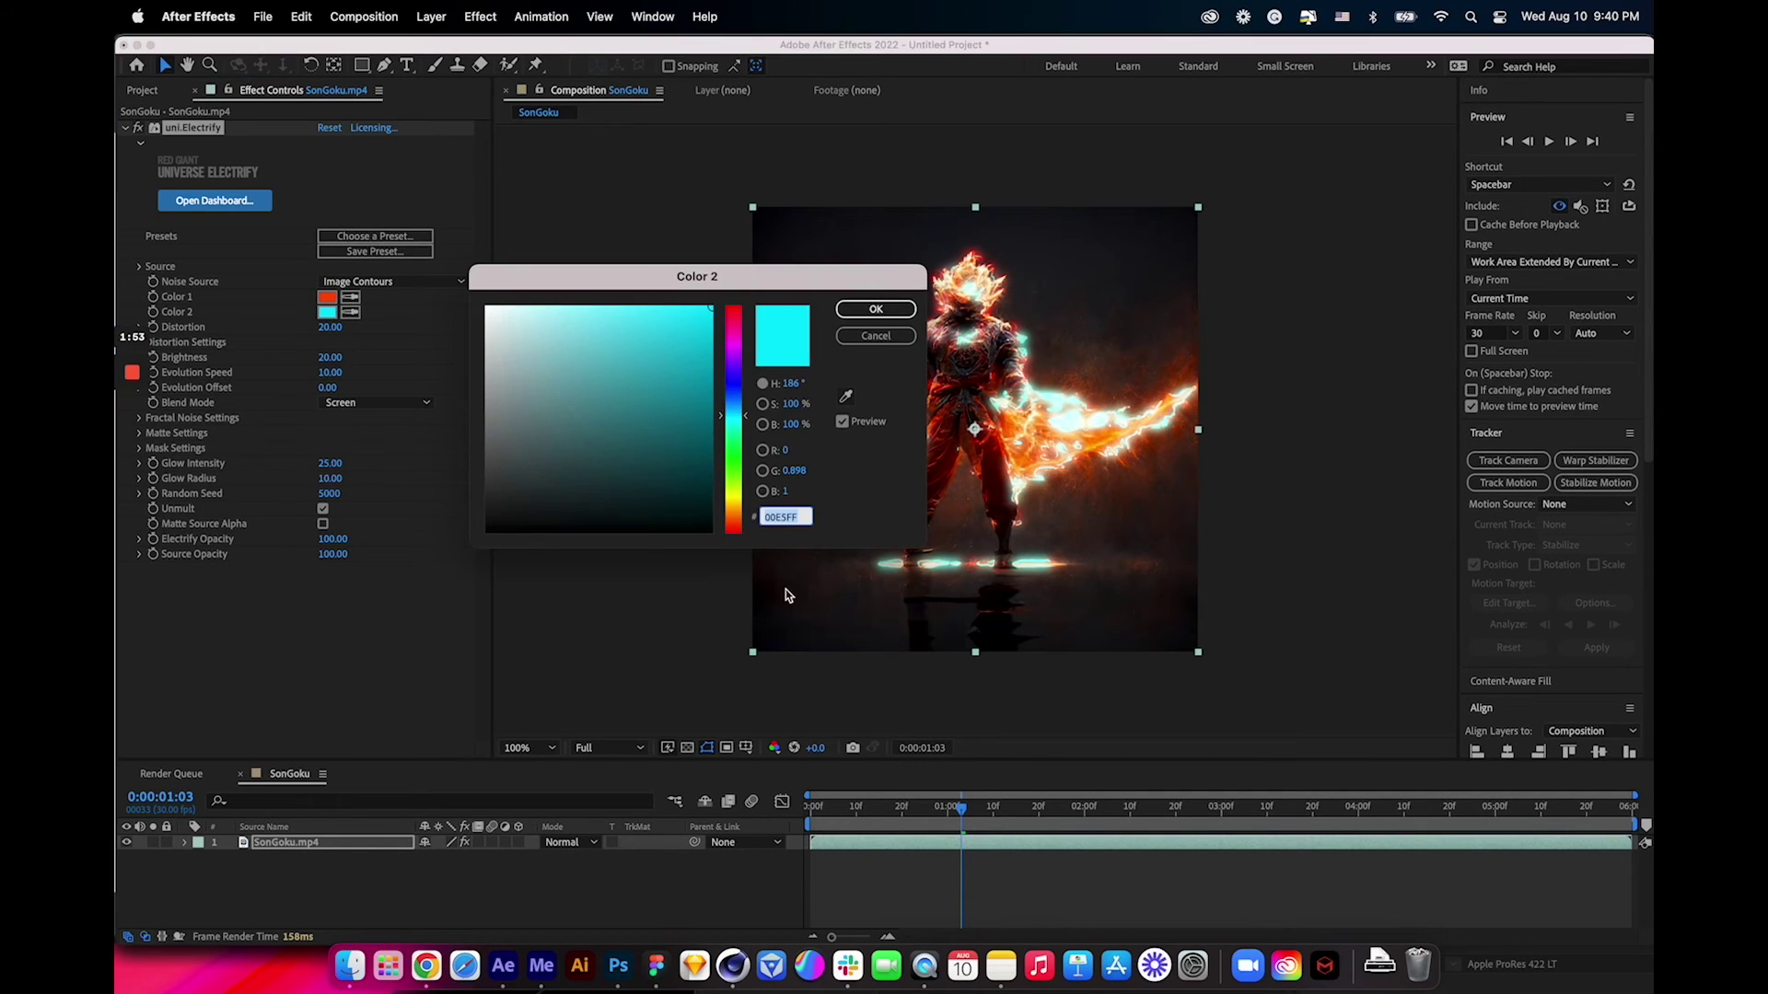
click(735, 525)
click(538, 306)
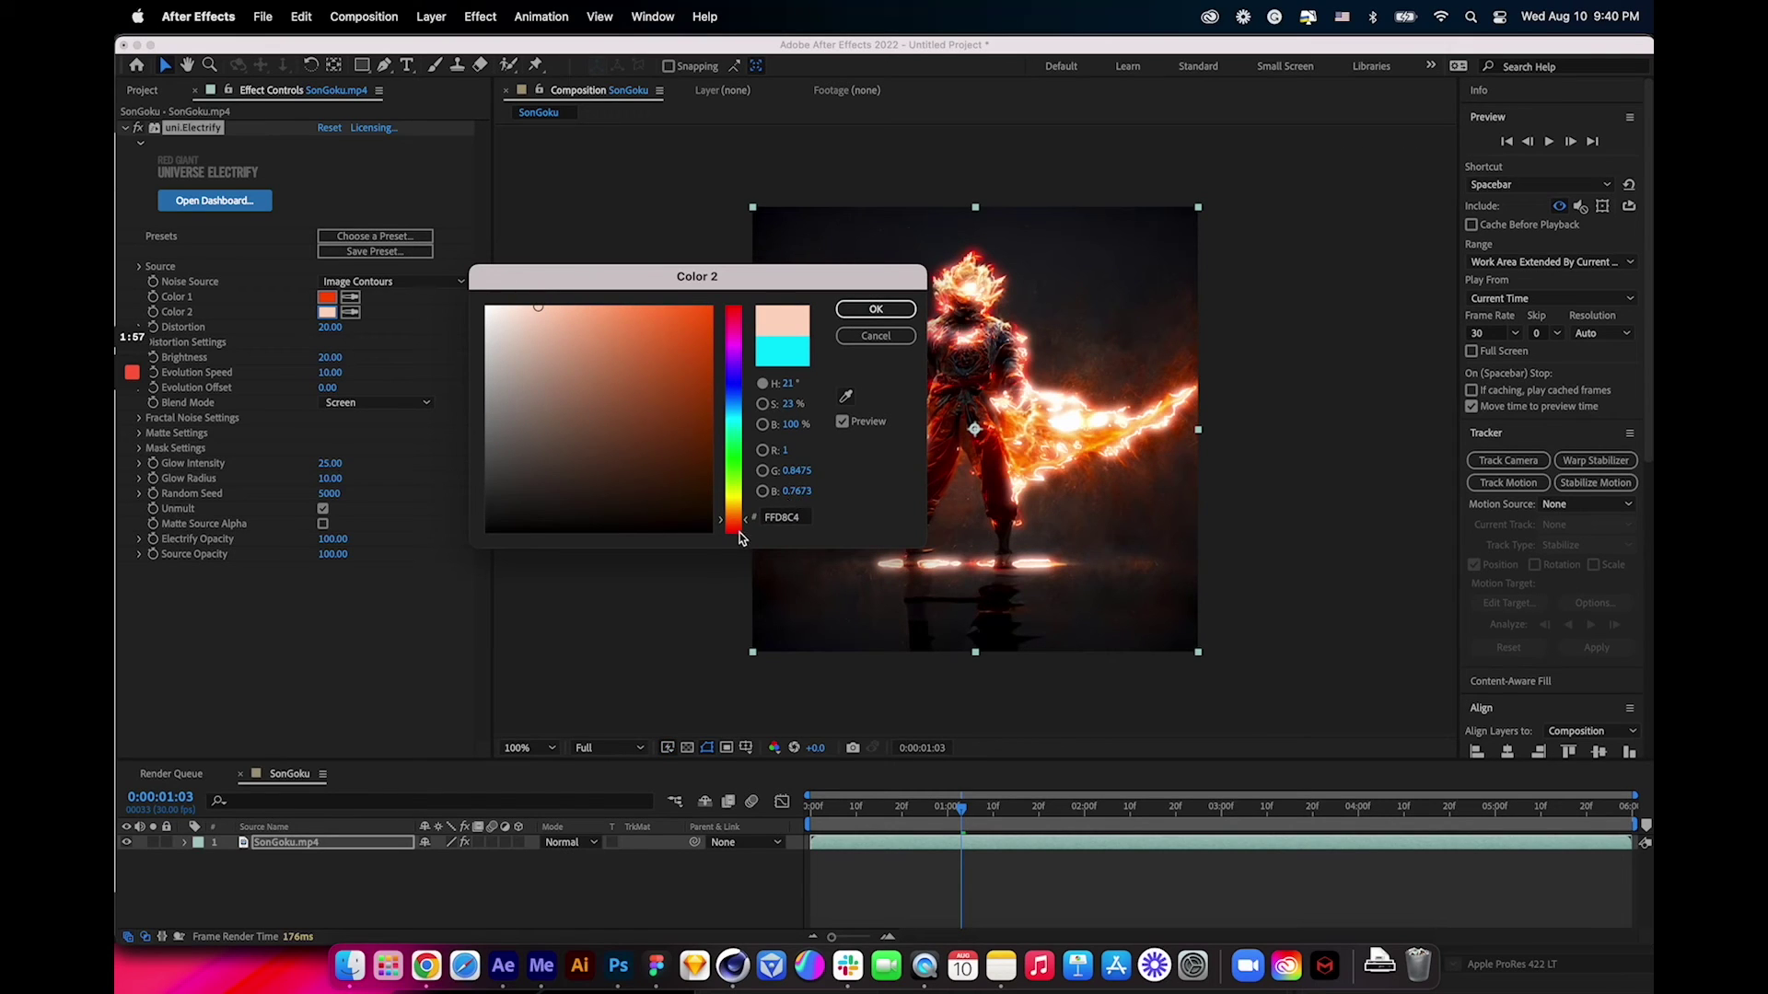
click(734, 516)
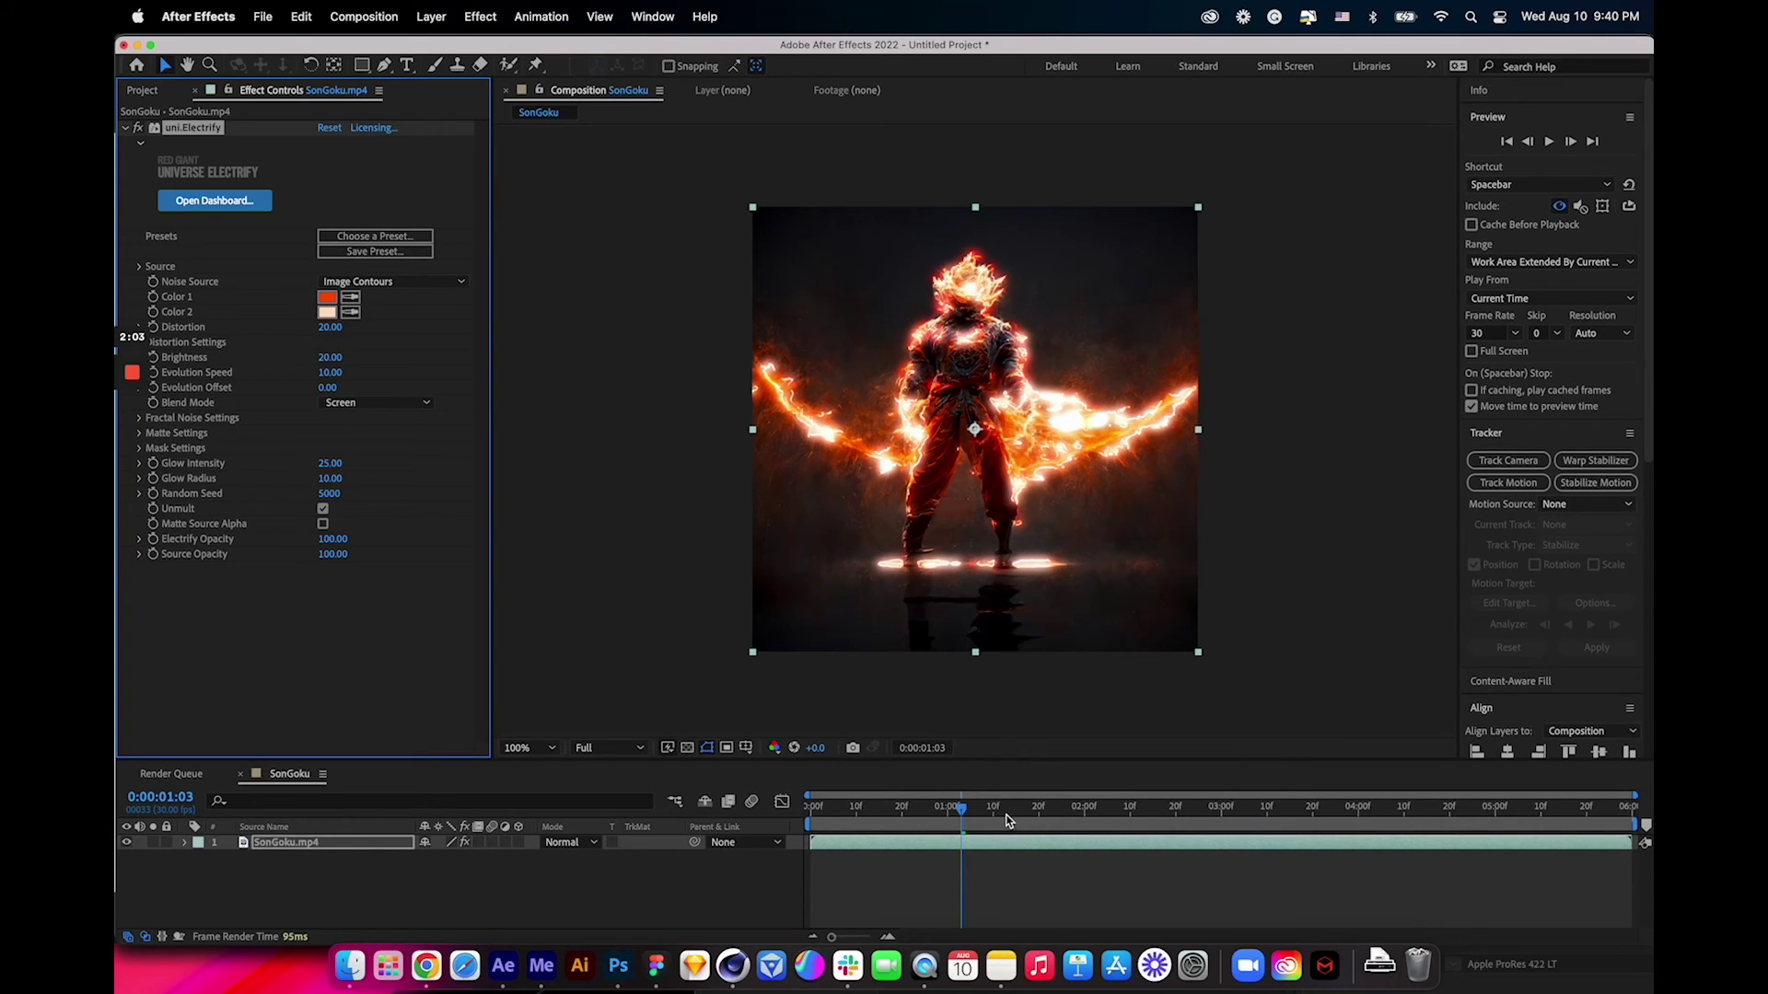
drag(1008, 820, 1048, 818)
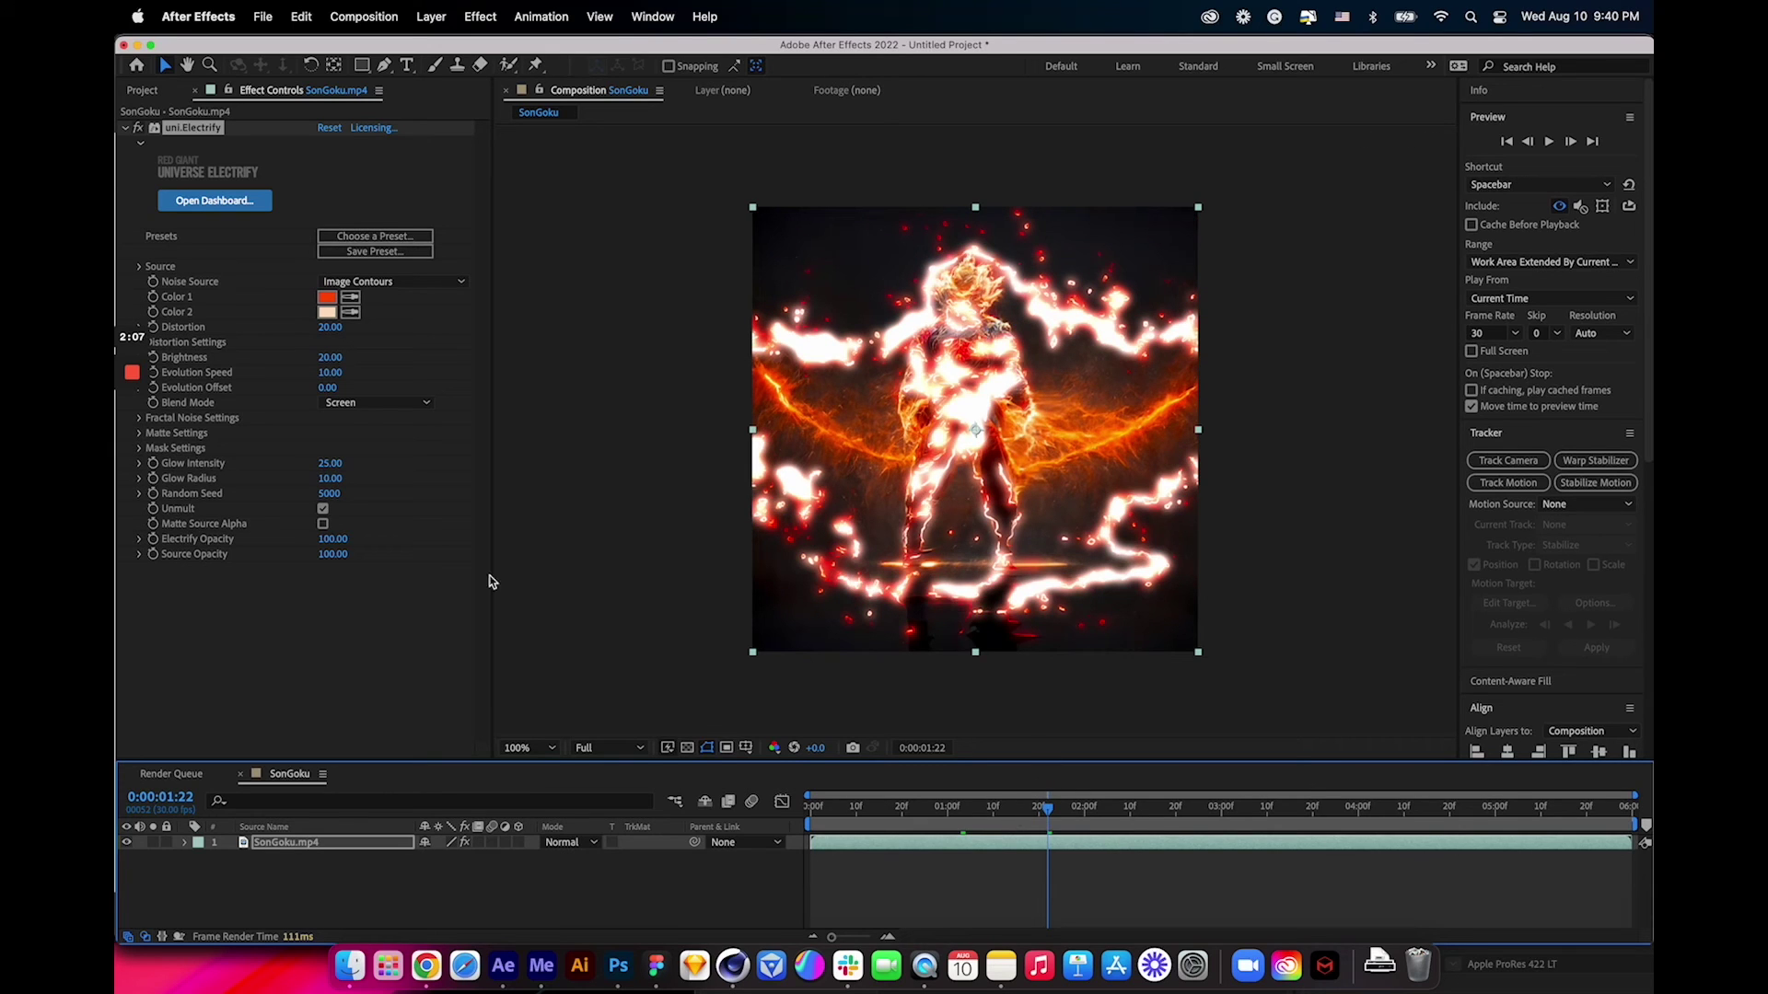
Step: Set the Electrify Noise Source to Fractal Noise and preview at 02:15
click(446, 284)
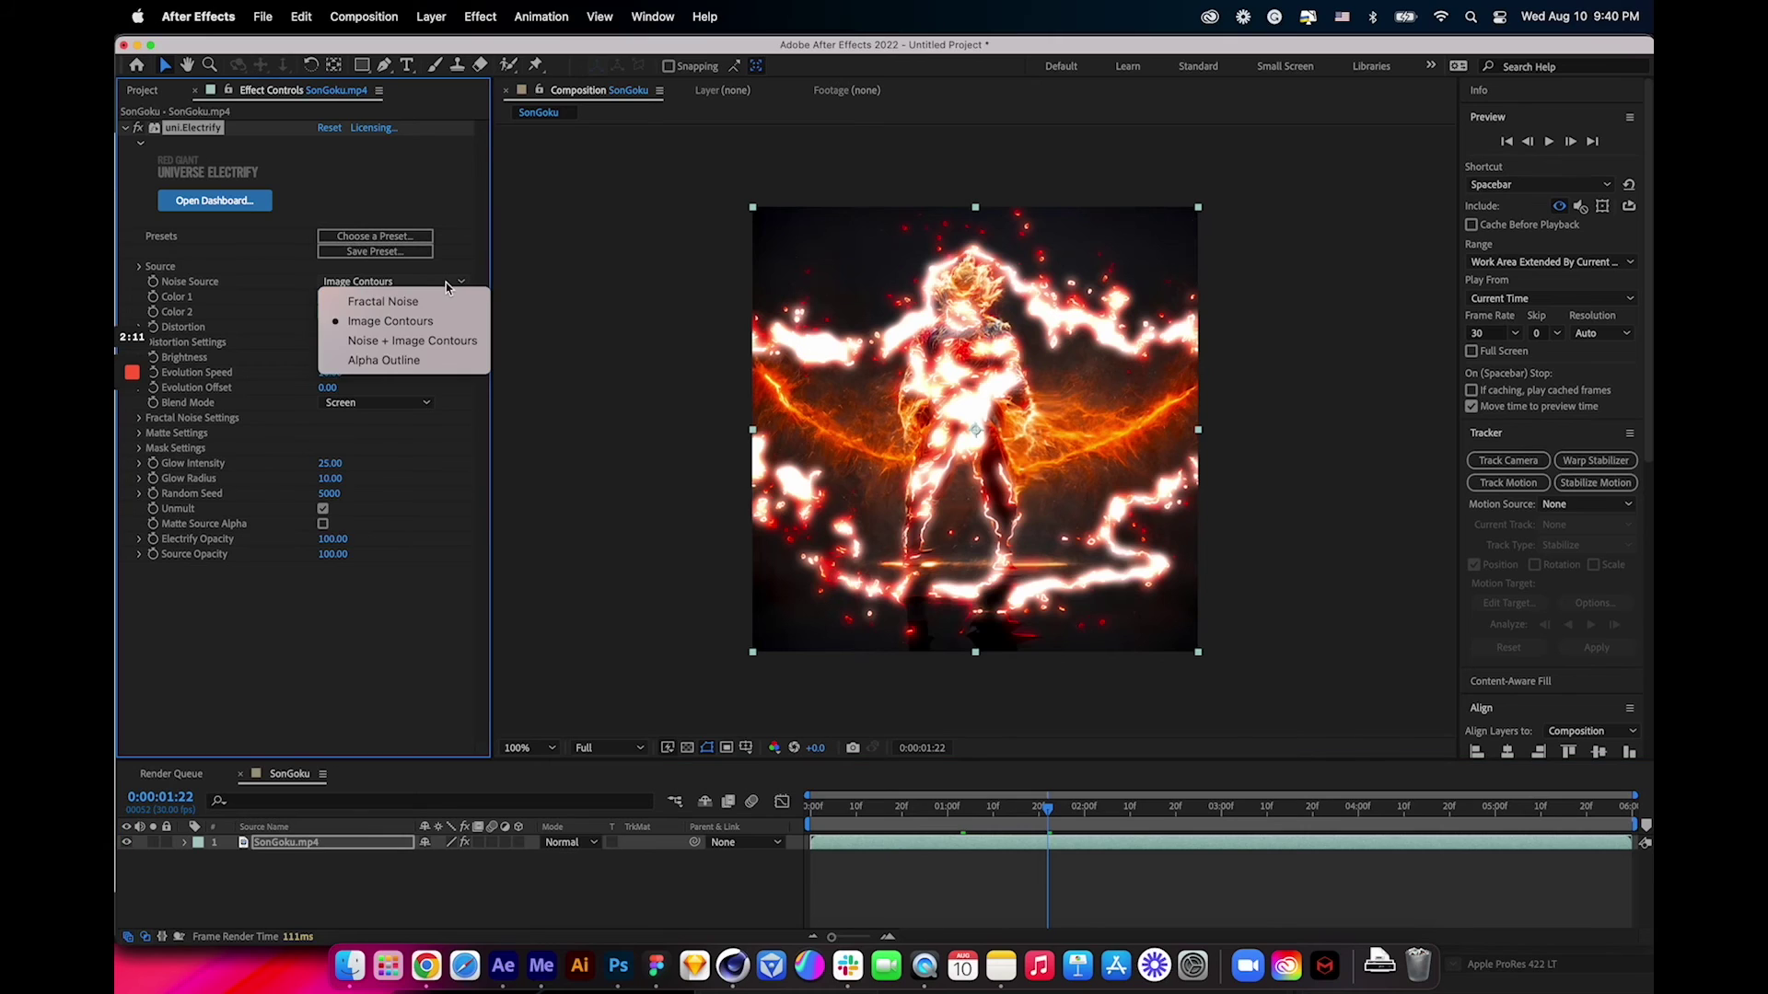
click(444, 301)
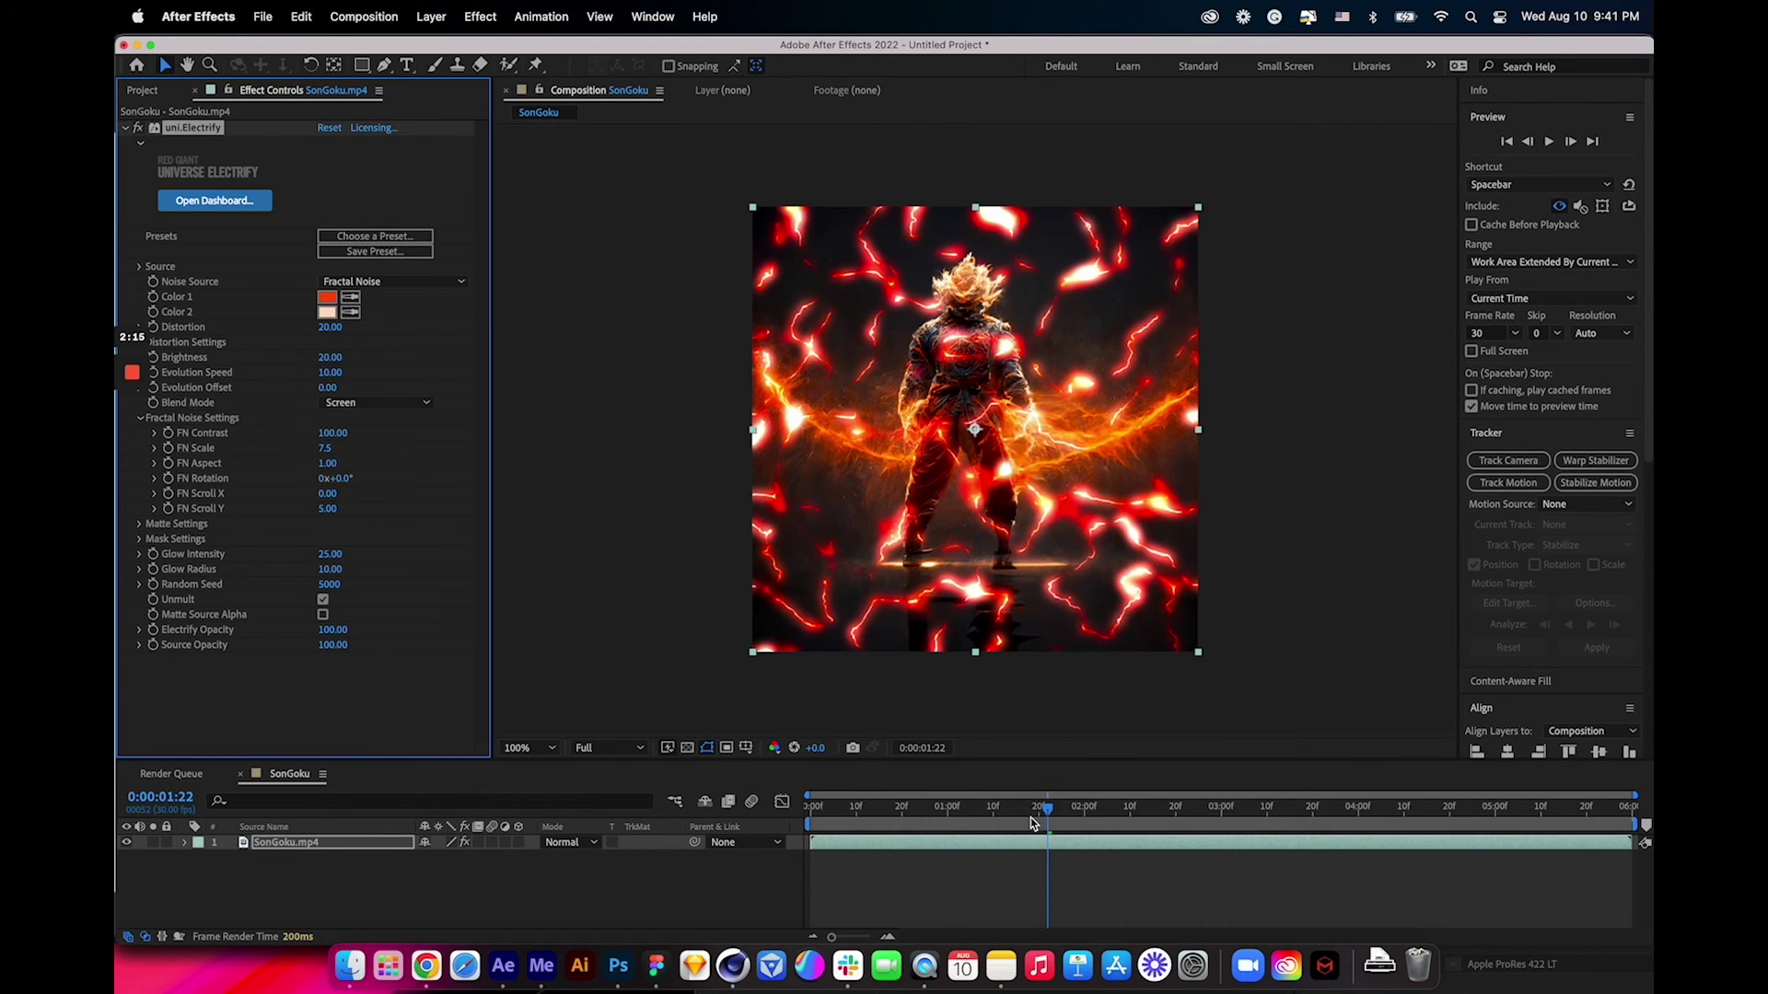
drag(1030, 817, 1099, 818)
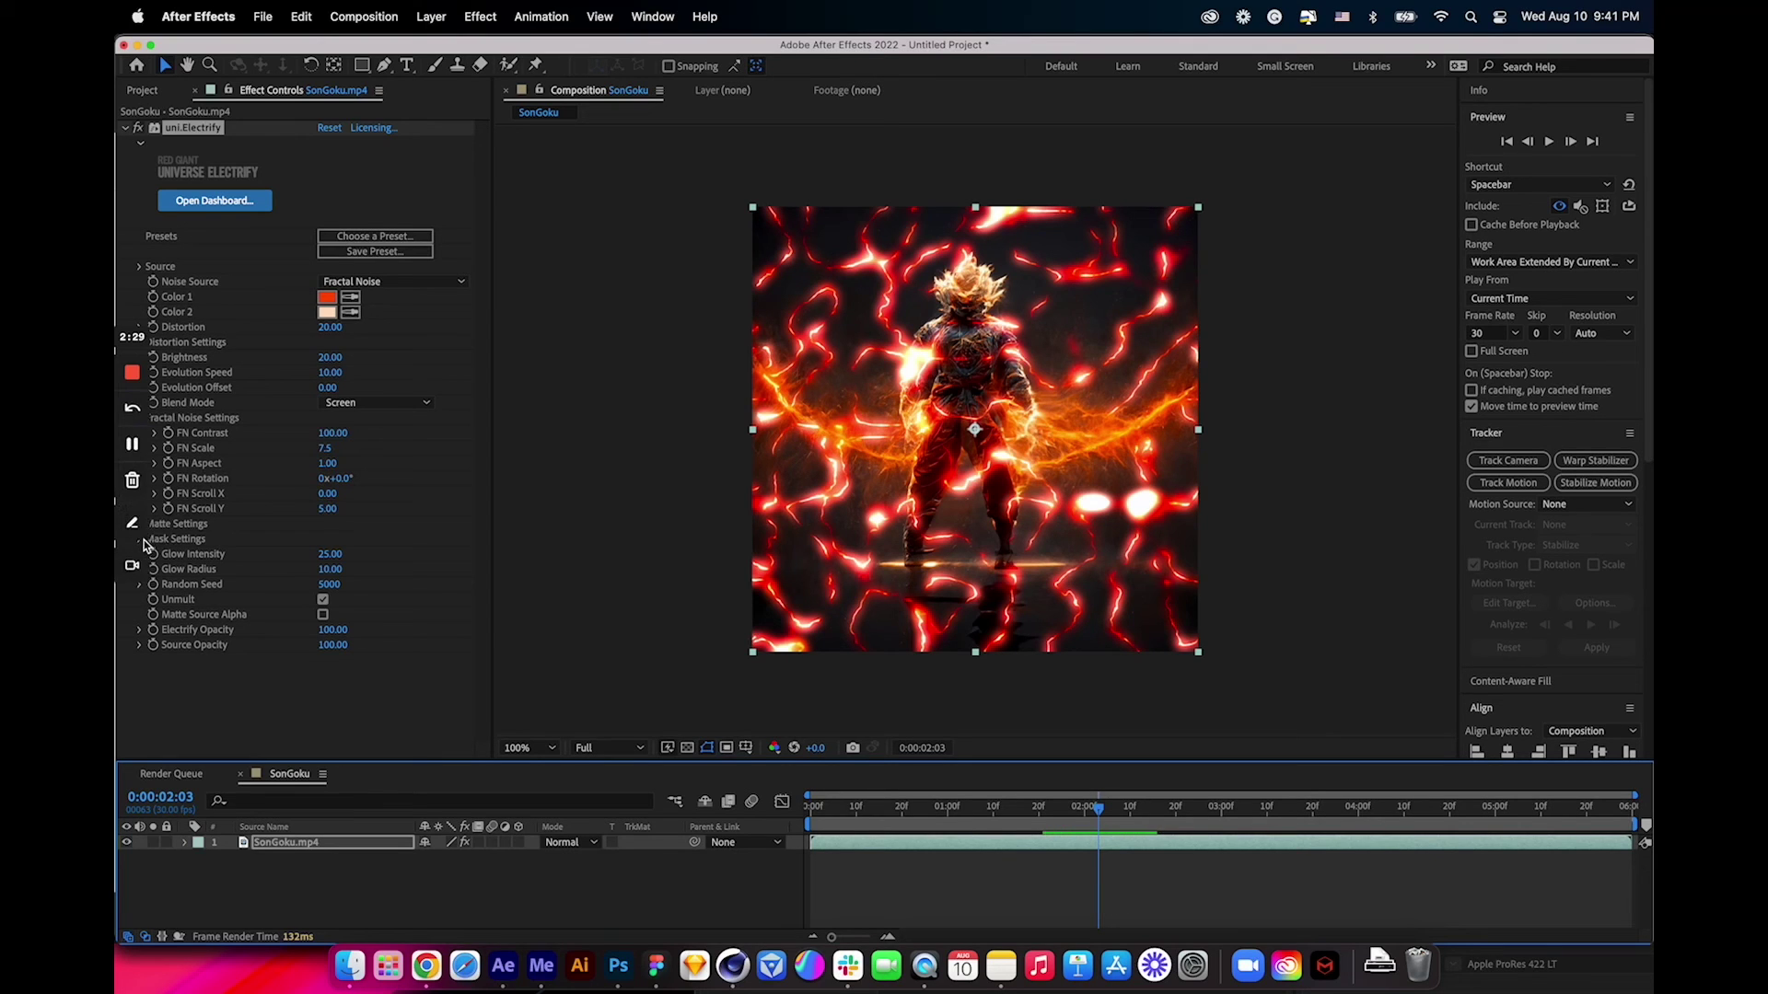
Step: Set the Matte Settings' Matte Source to Image Contours
drag(487, 49, 496, 47)
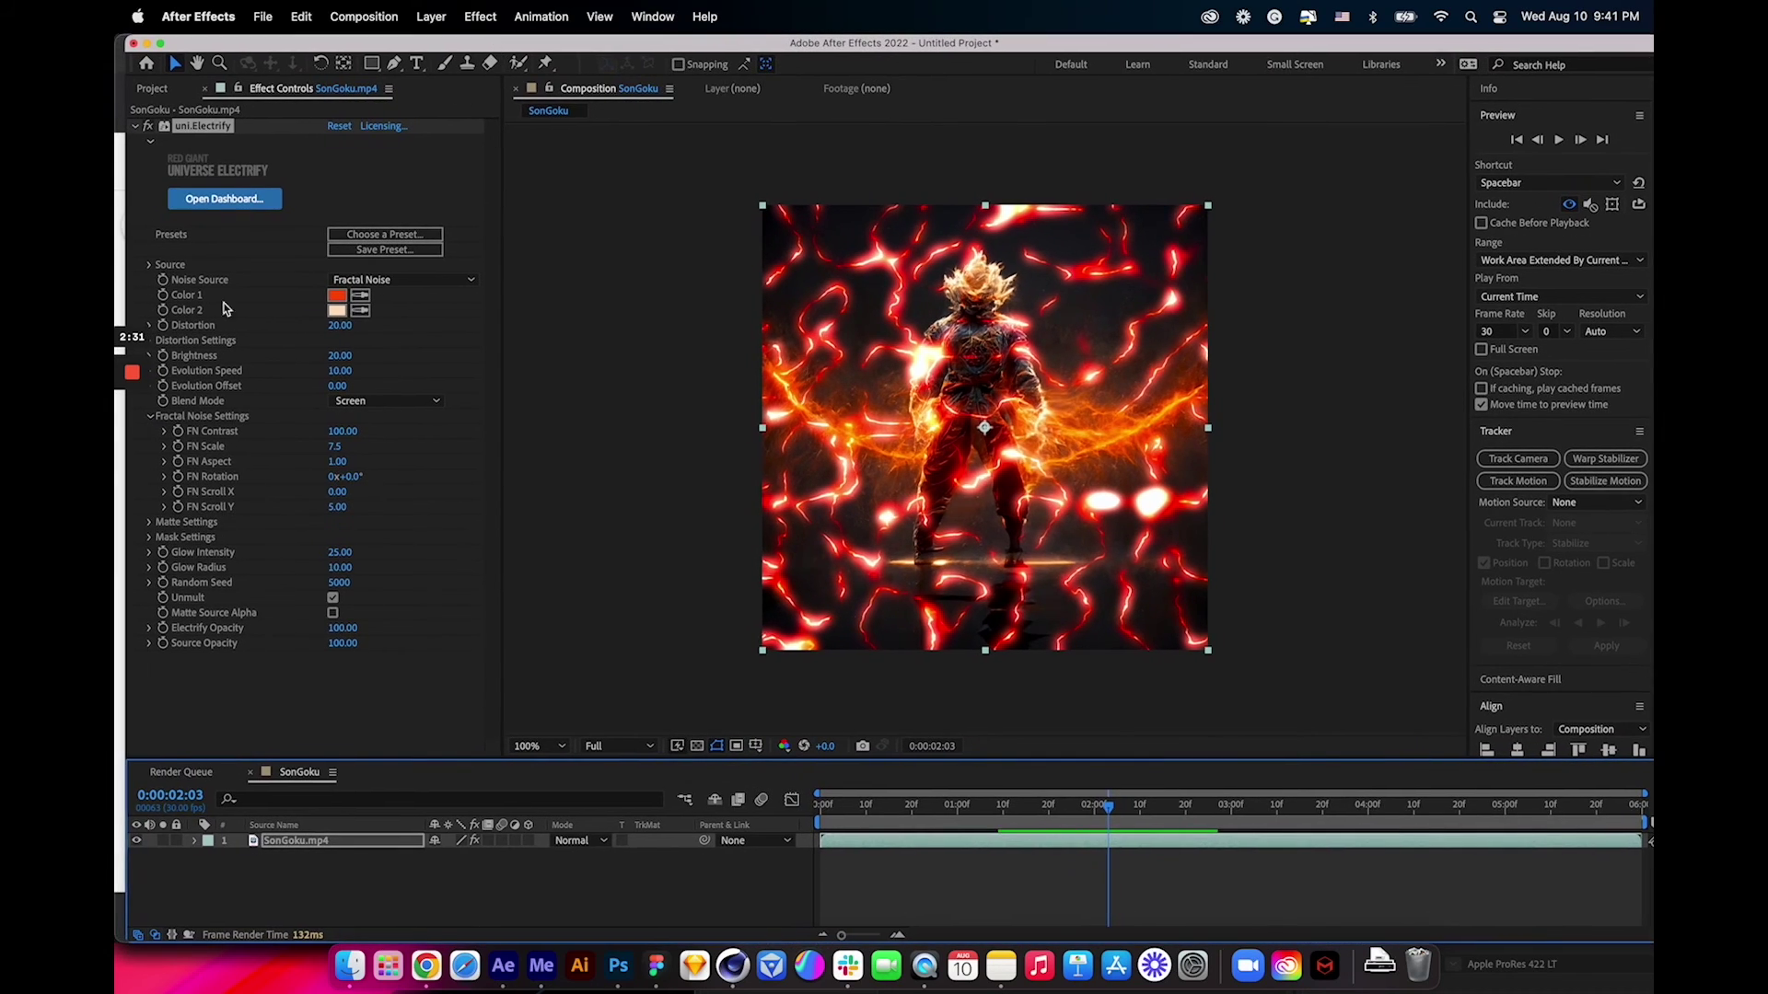
click(150, 523)
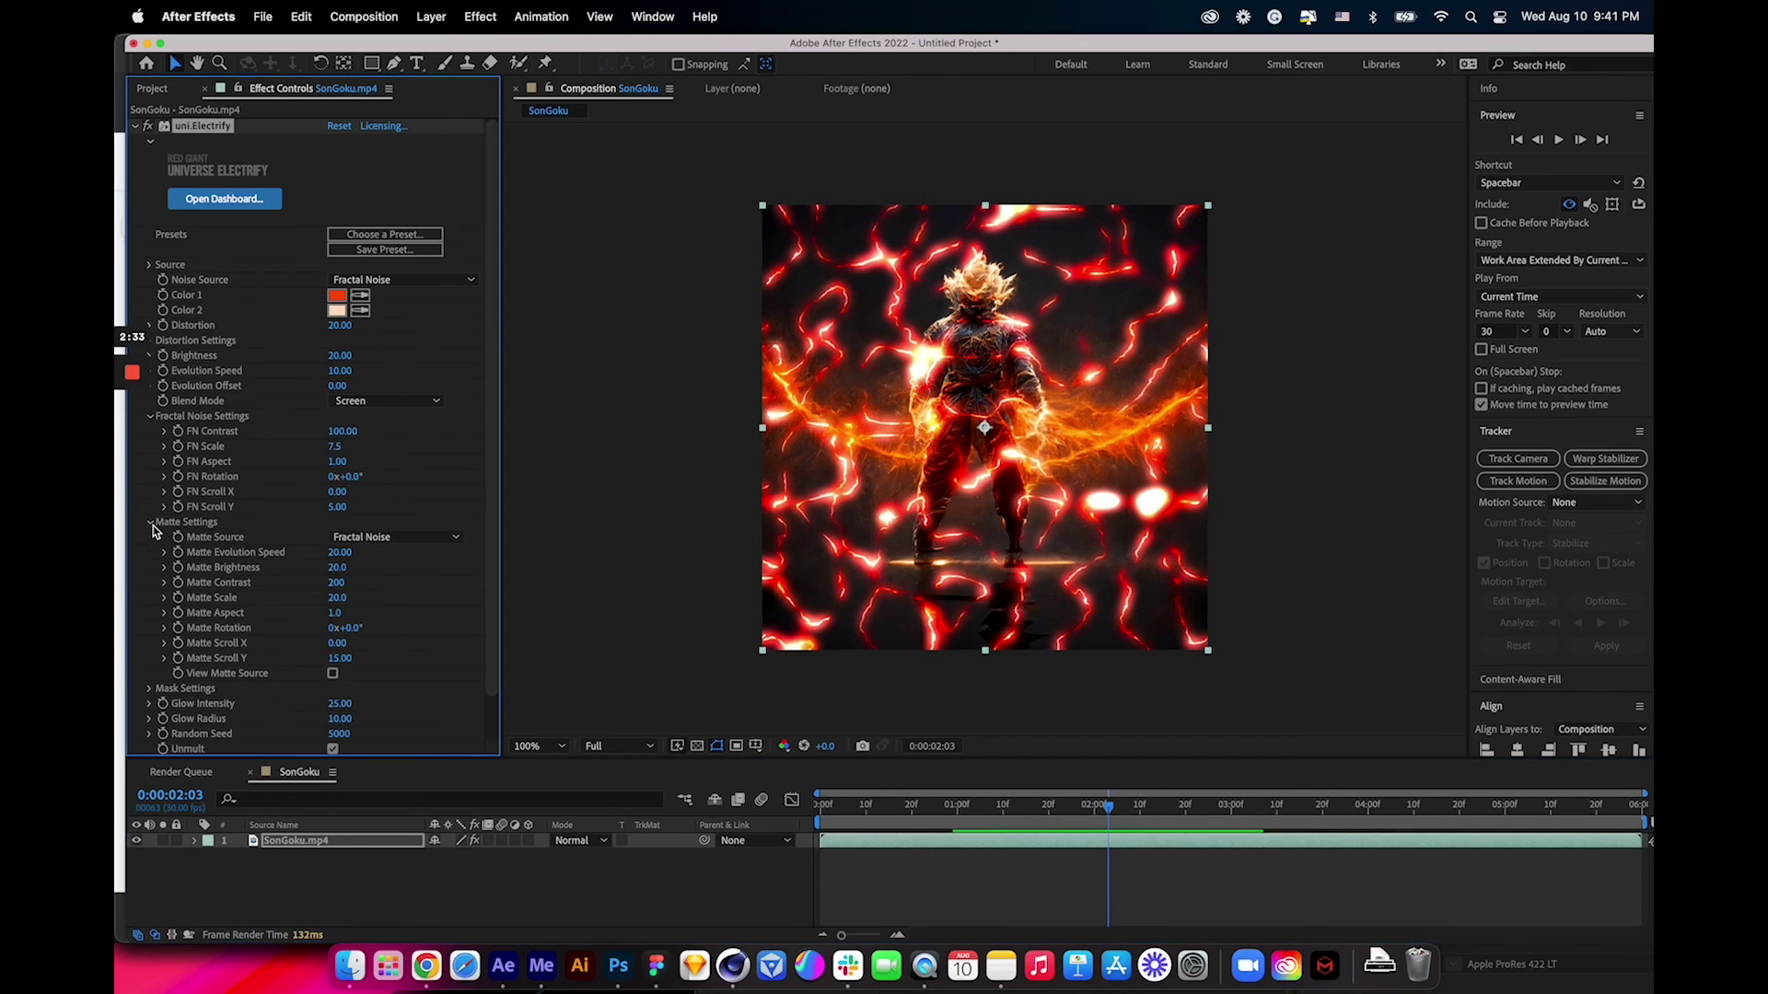
click(425, 540)
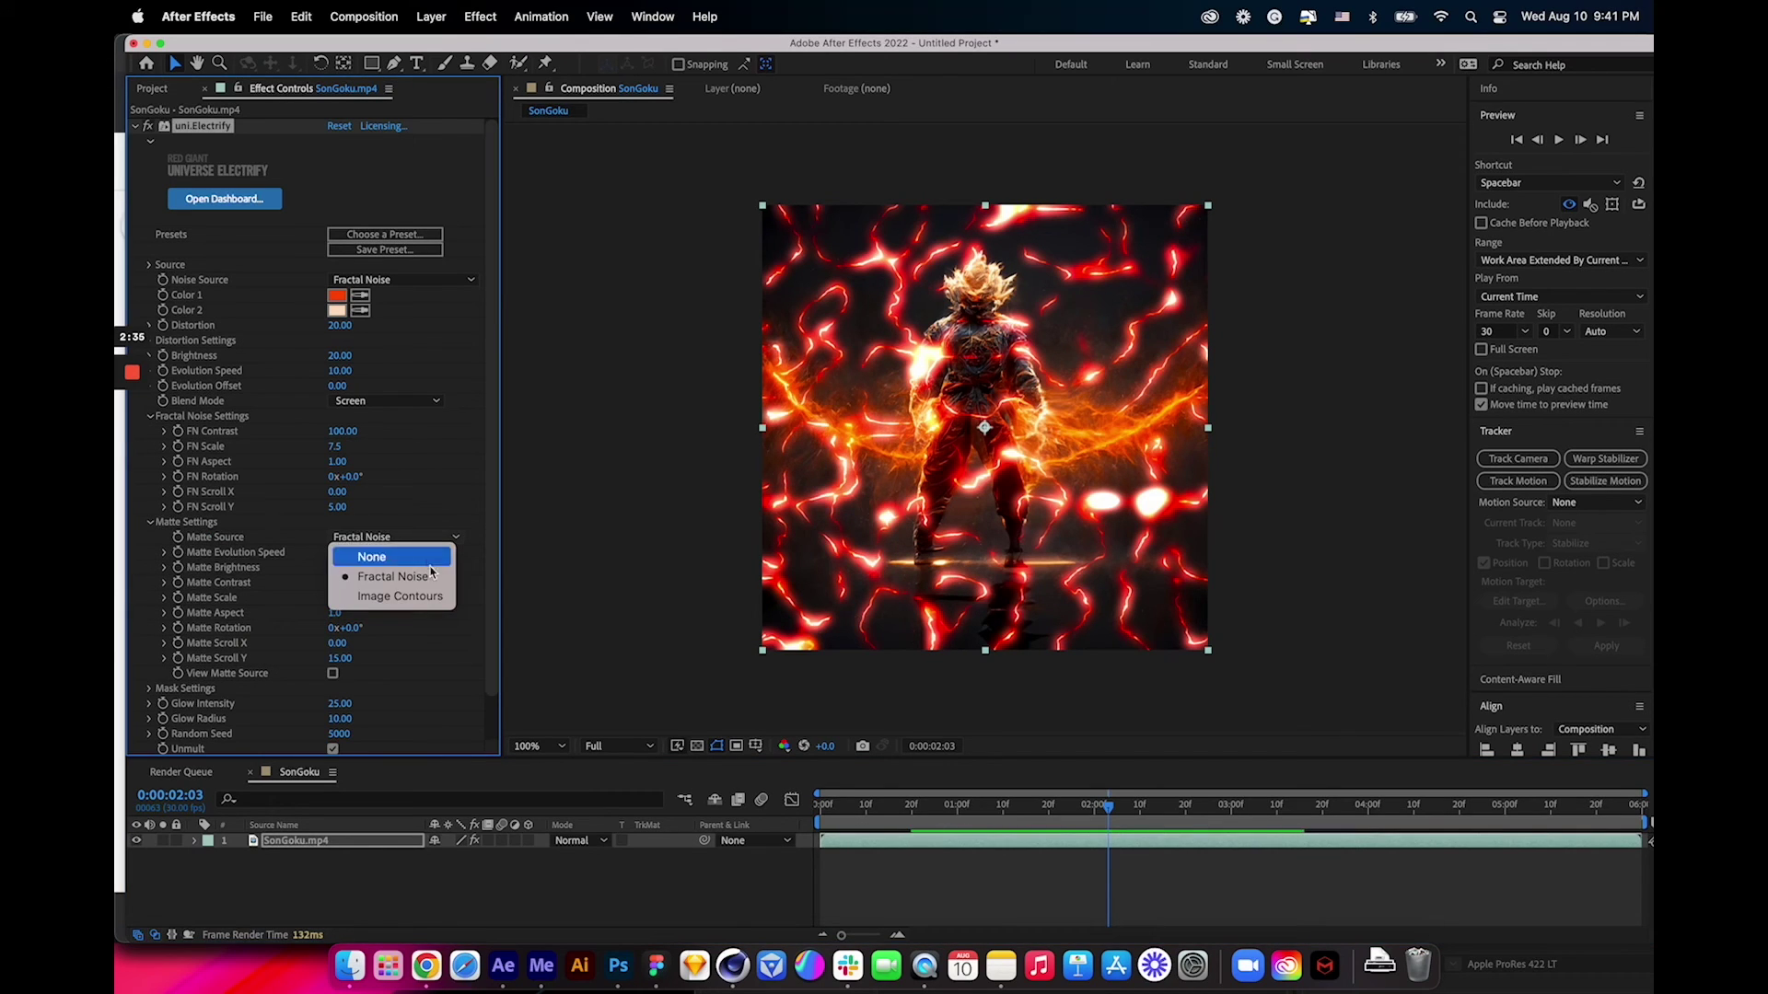
click(431, 597)
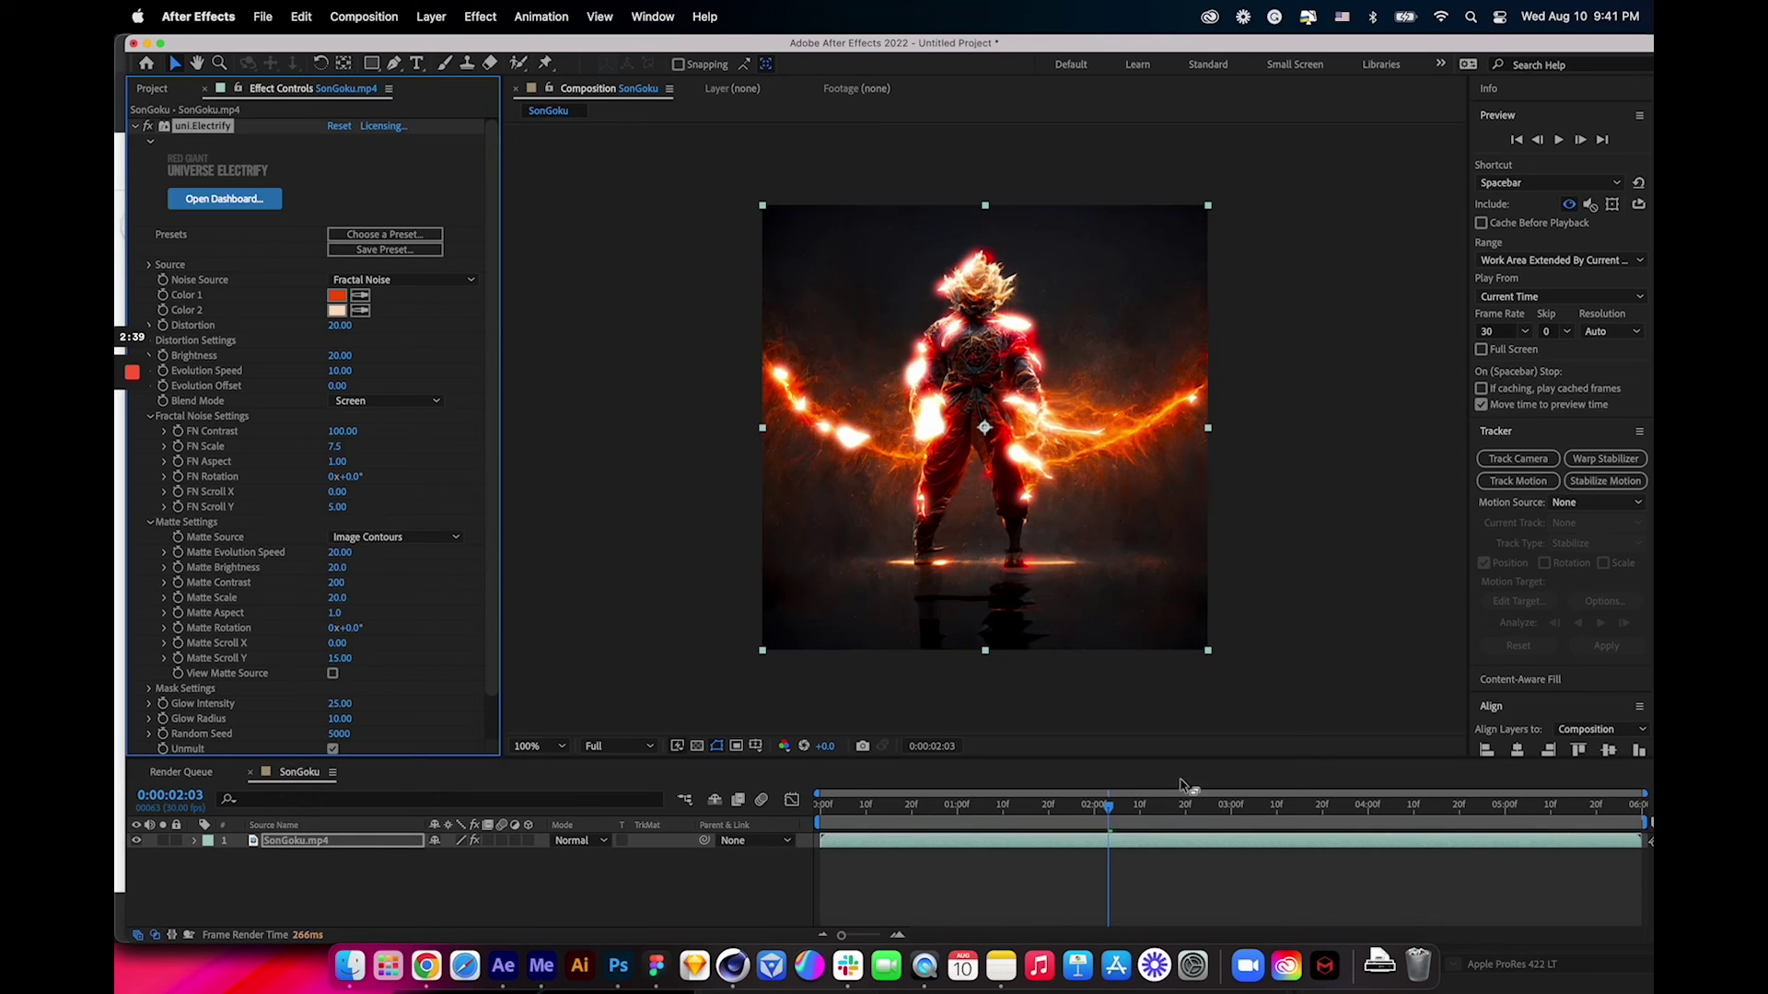
Step: Expand Electrify's Mask Settings and review the effect at 02:05
mouse_move(1112, 816)
mouse_down()
mouse_move(1045, 822)
mouse_move(1132, 801)
mouse_move(1105, 805)
mouse_up()
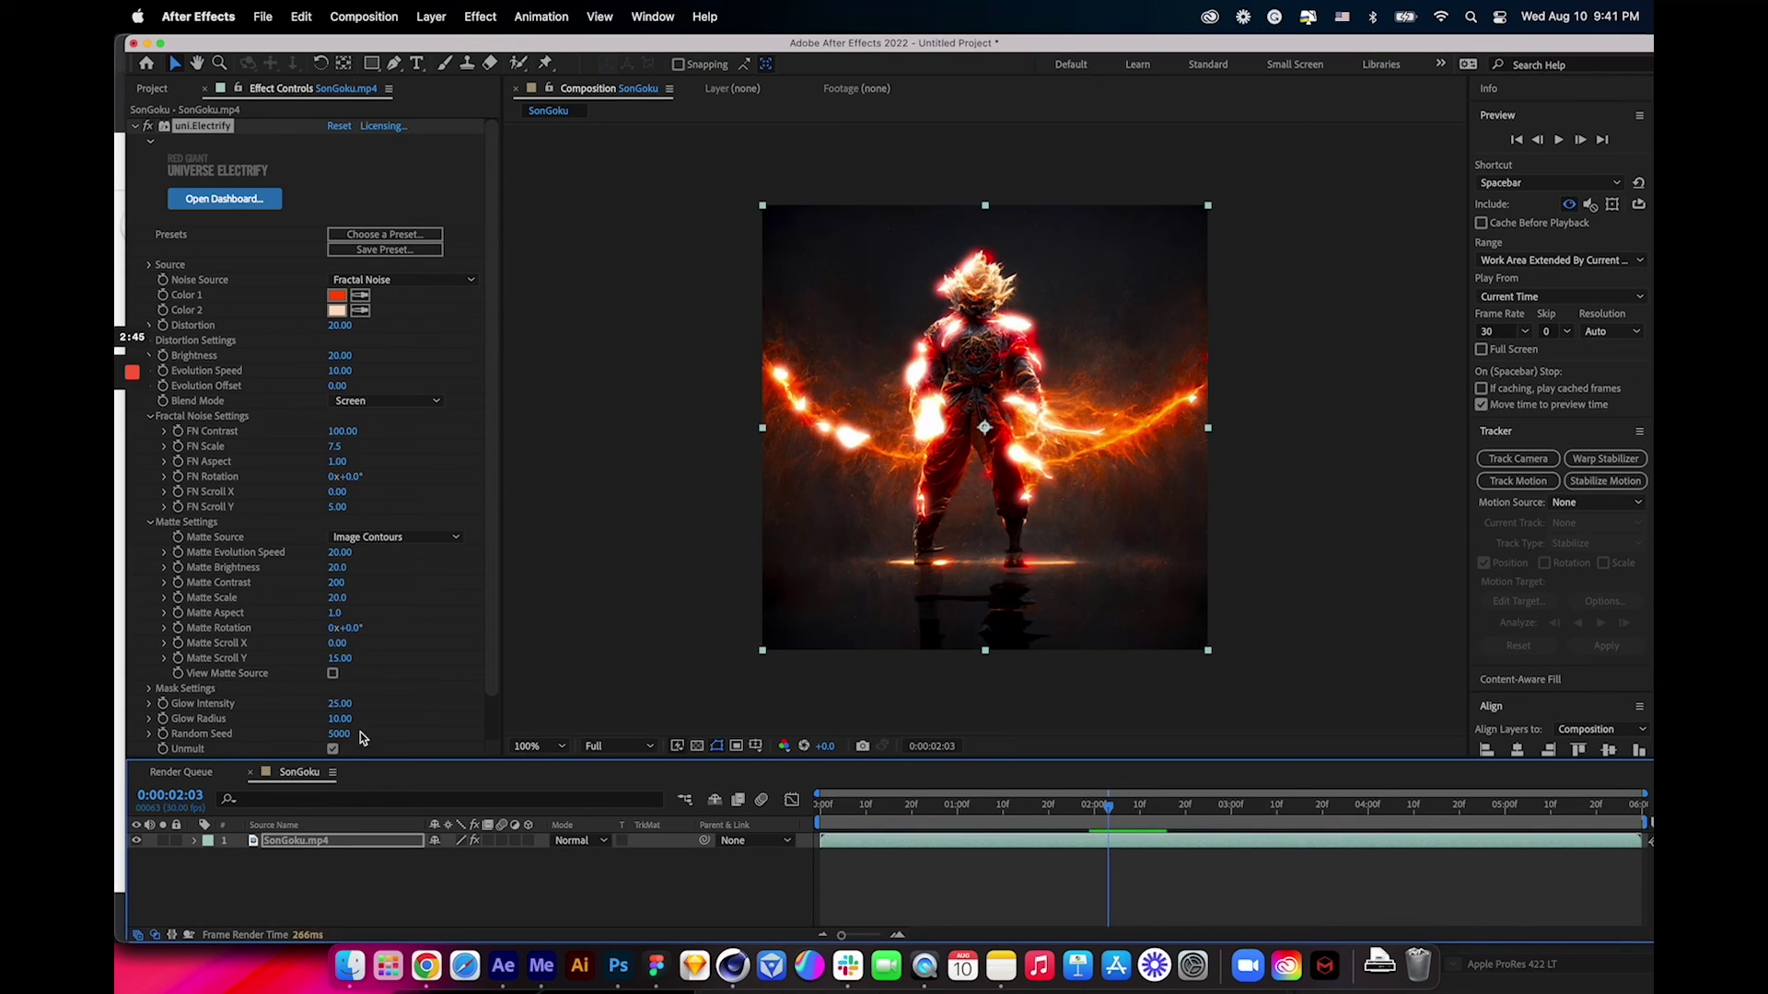
scroll(486, 650, down, 2)
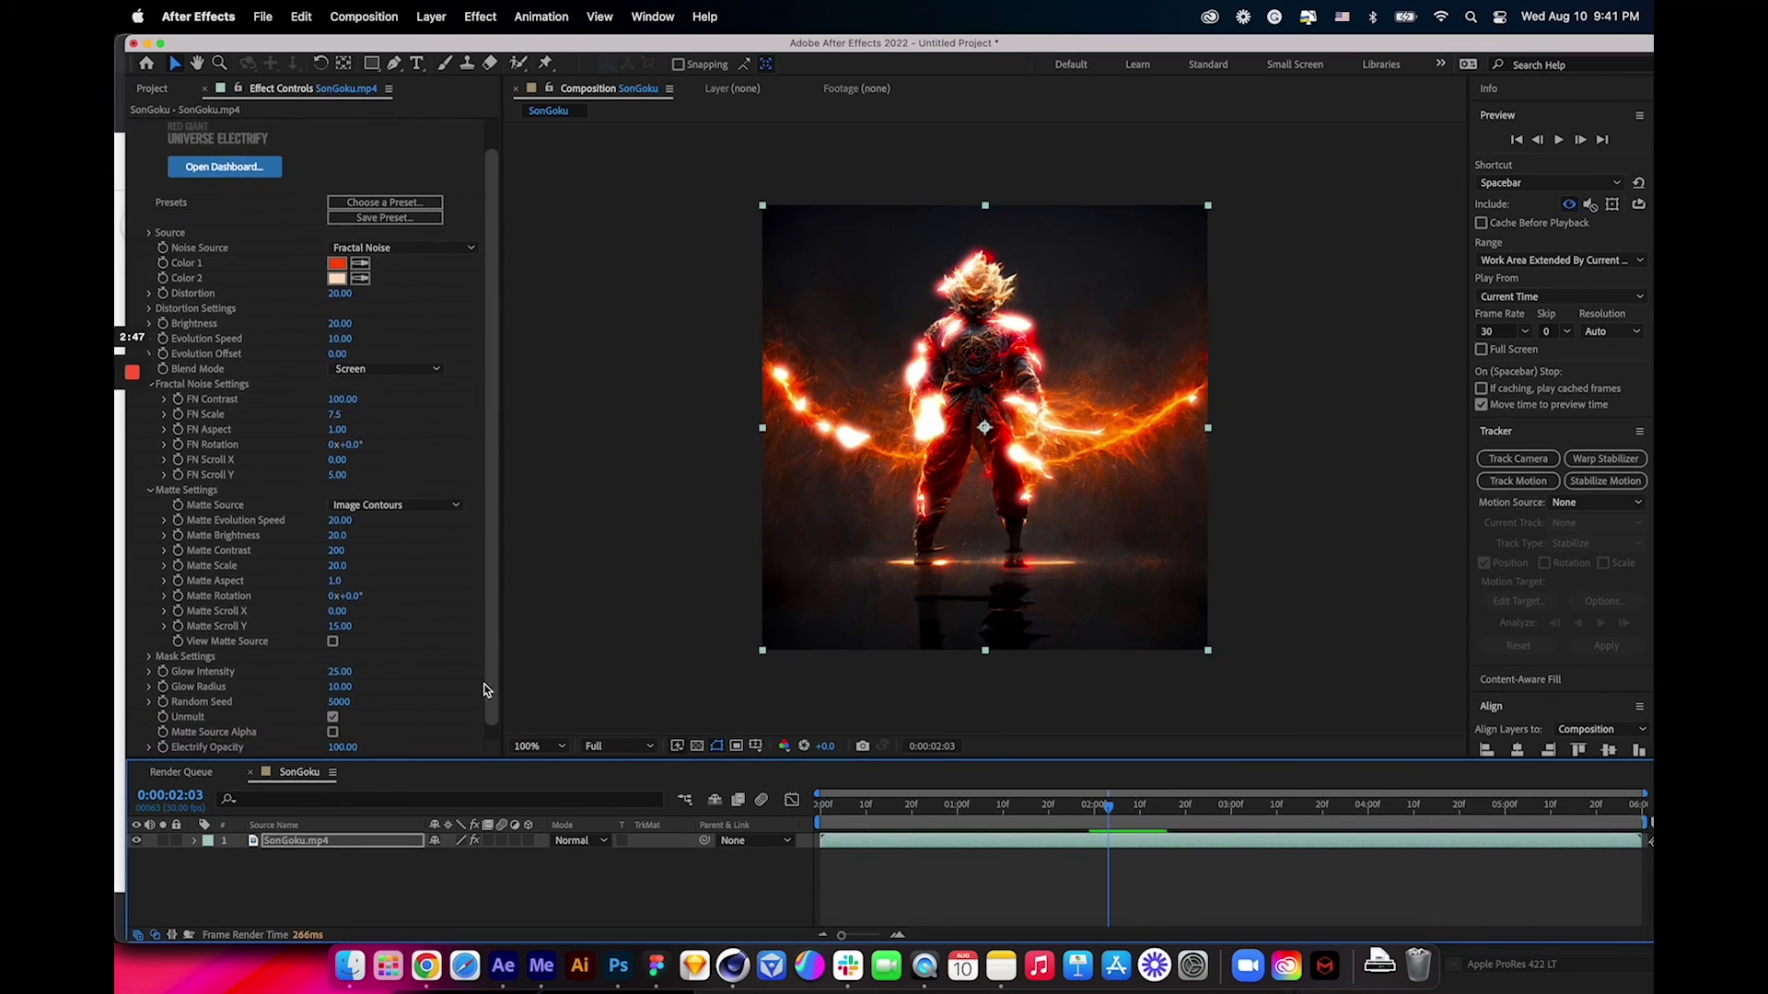
click(148, 643)
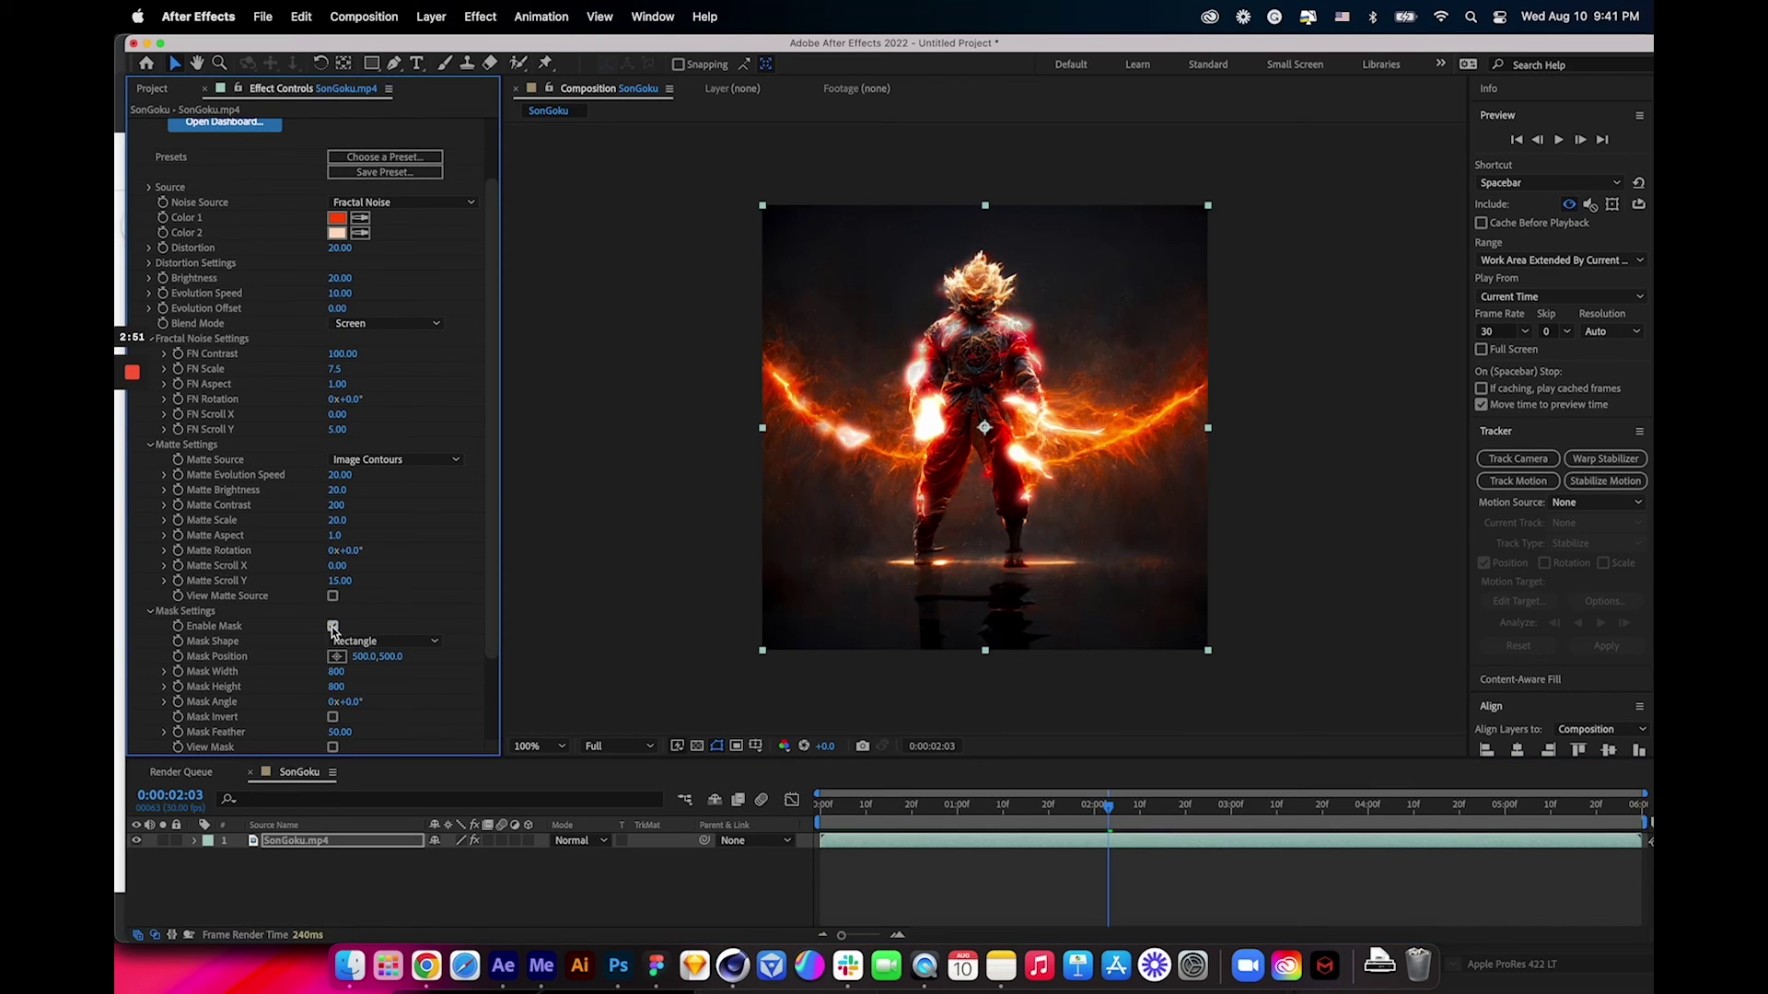
drag(1031, 822, 1117, 822)
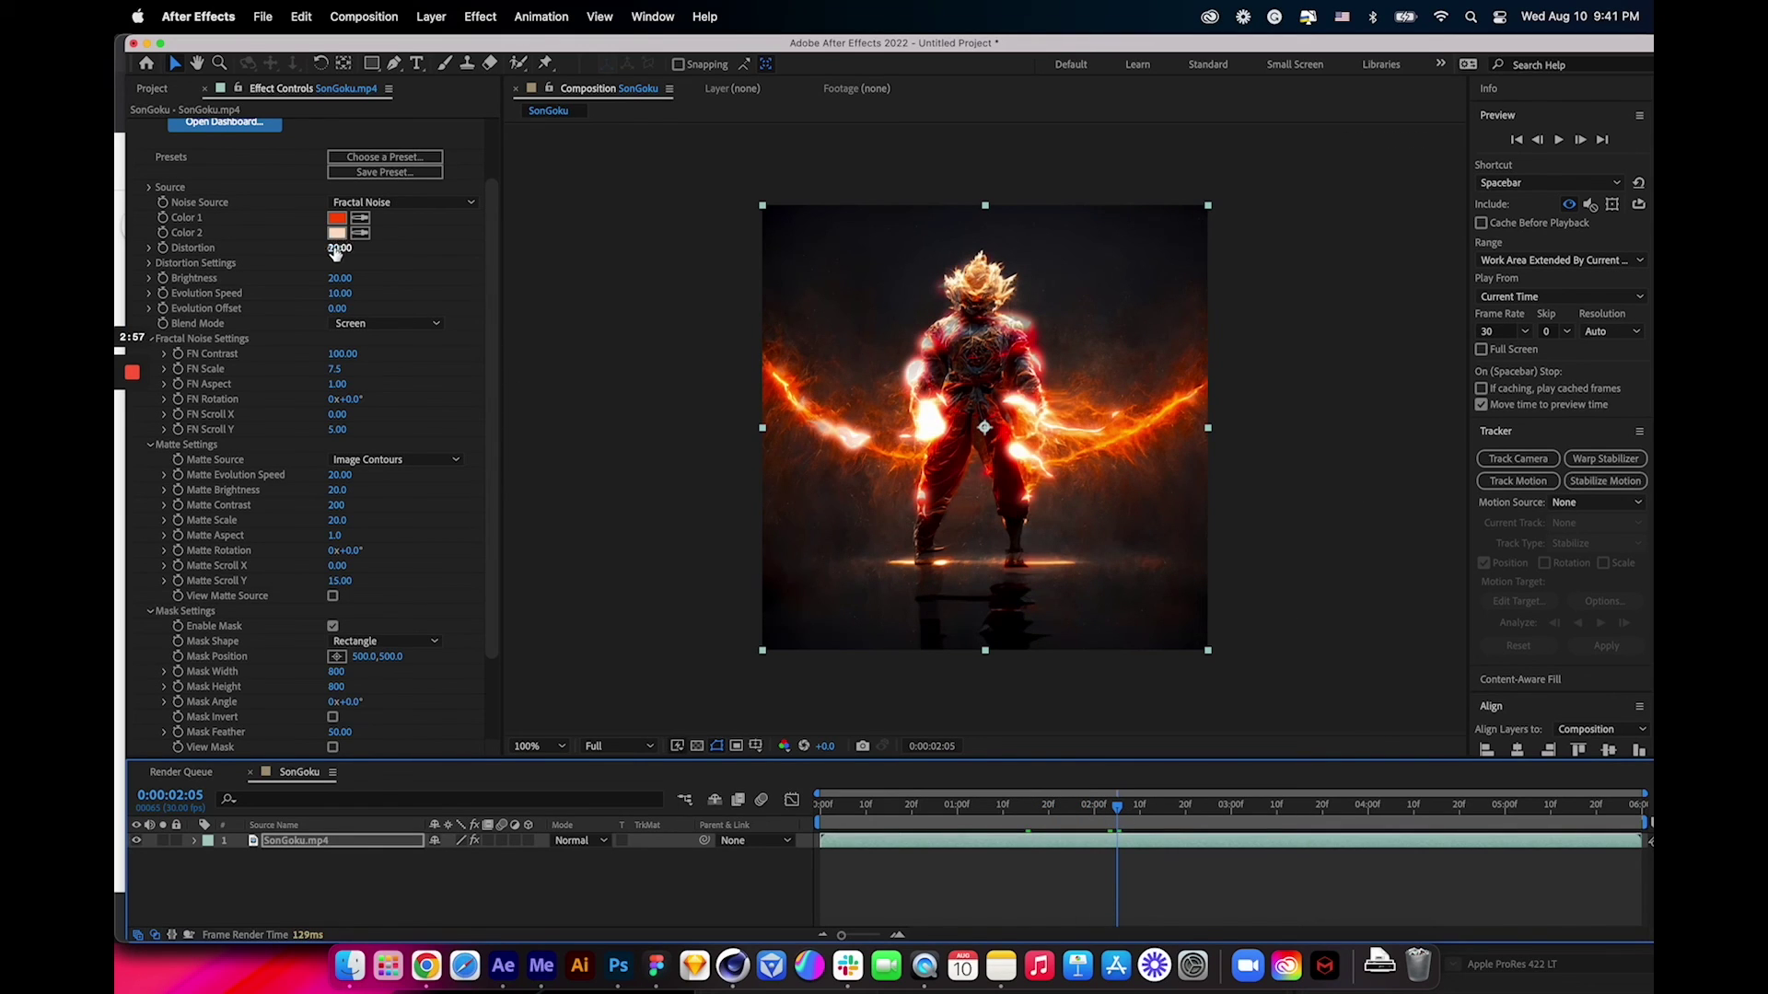
Step: Set Brightness, Matte Brightness and Glow Intensity to 15, then preview from the start
click(348, 281)
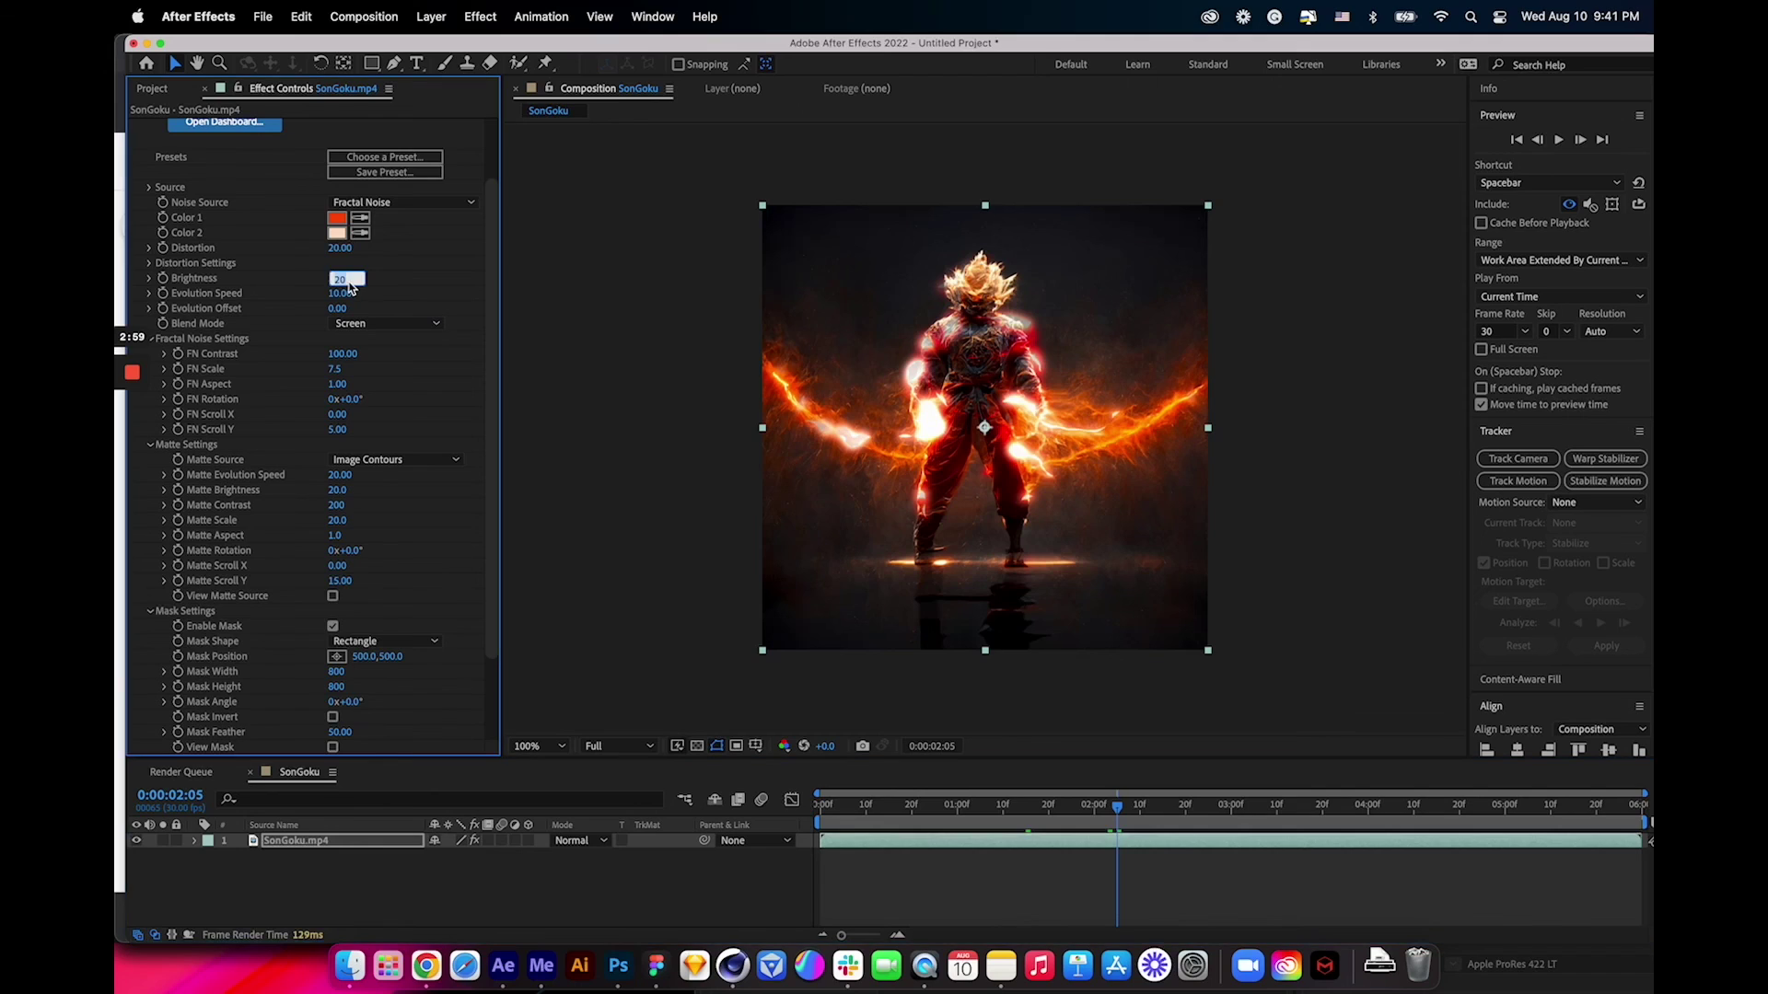
key(Return)
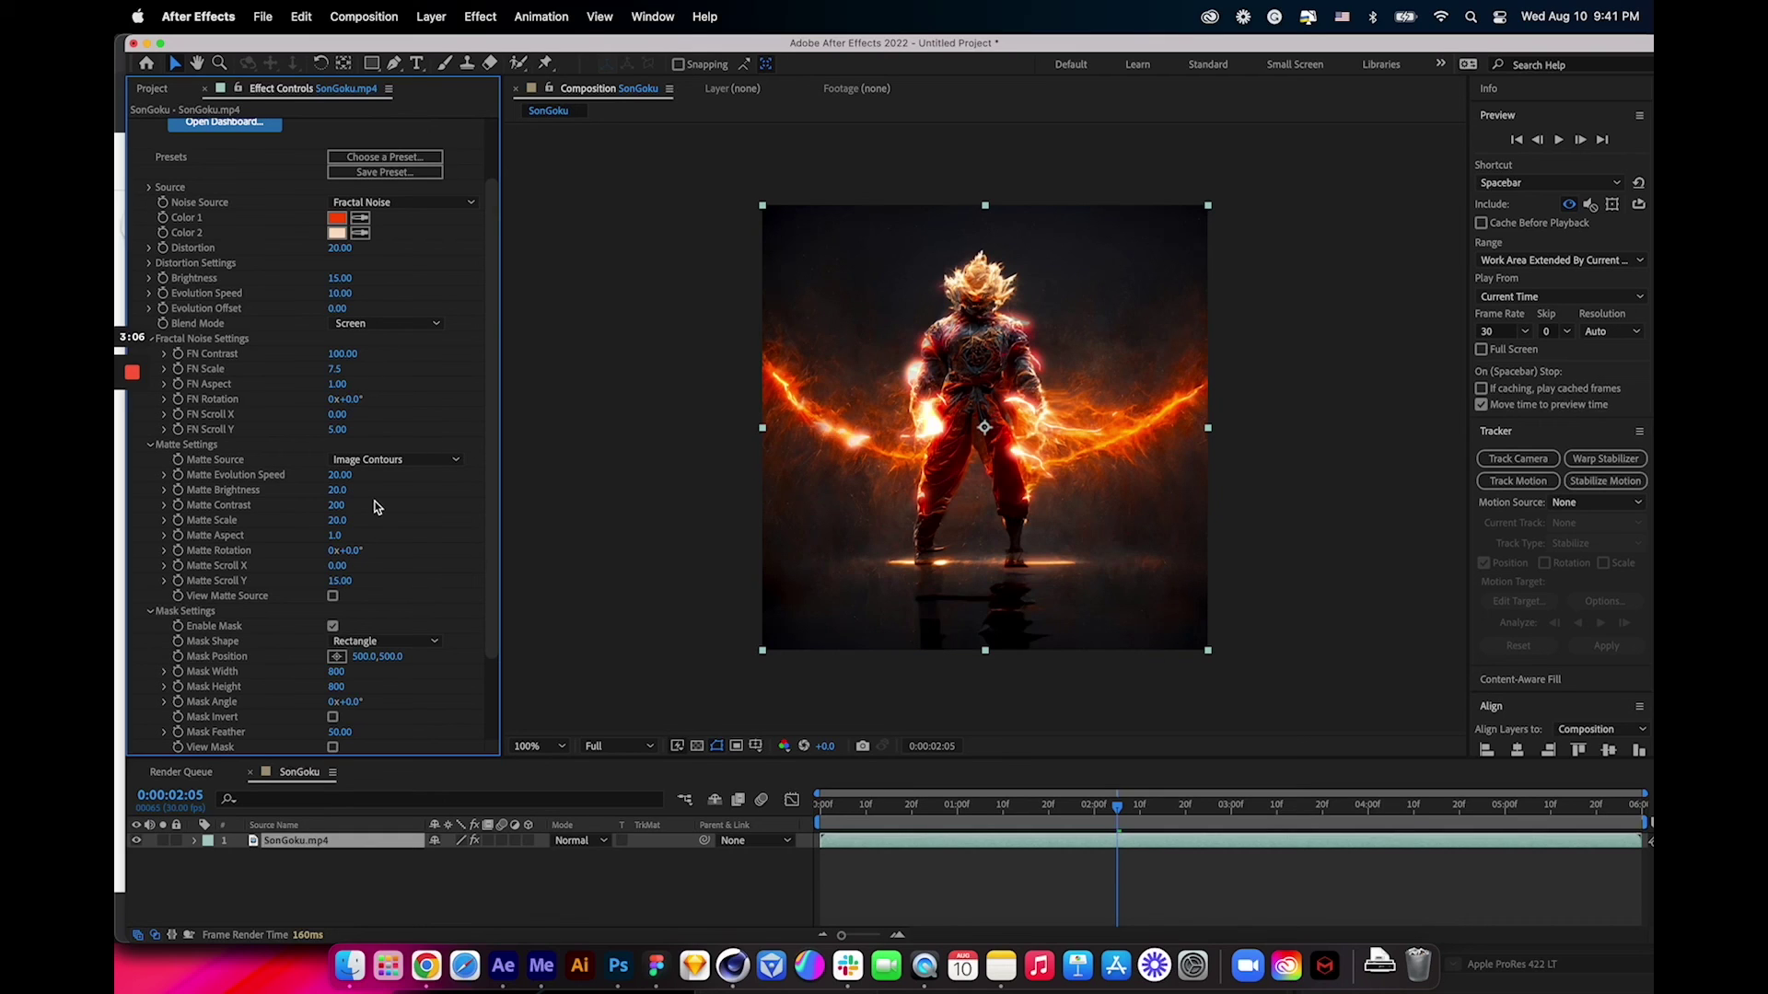
click(342, 492)
key(Return)
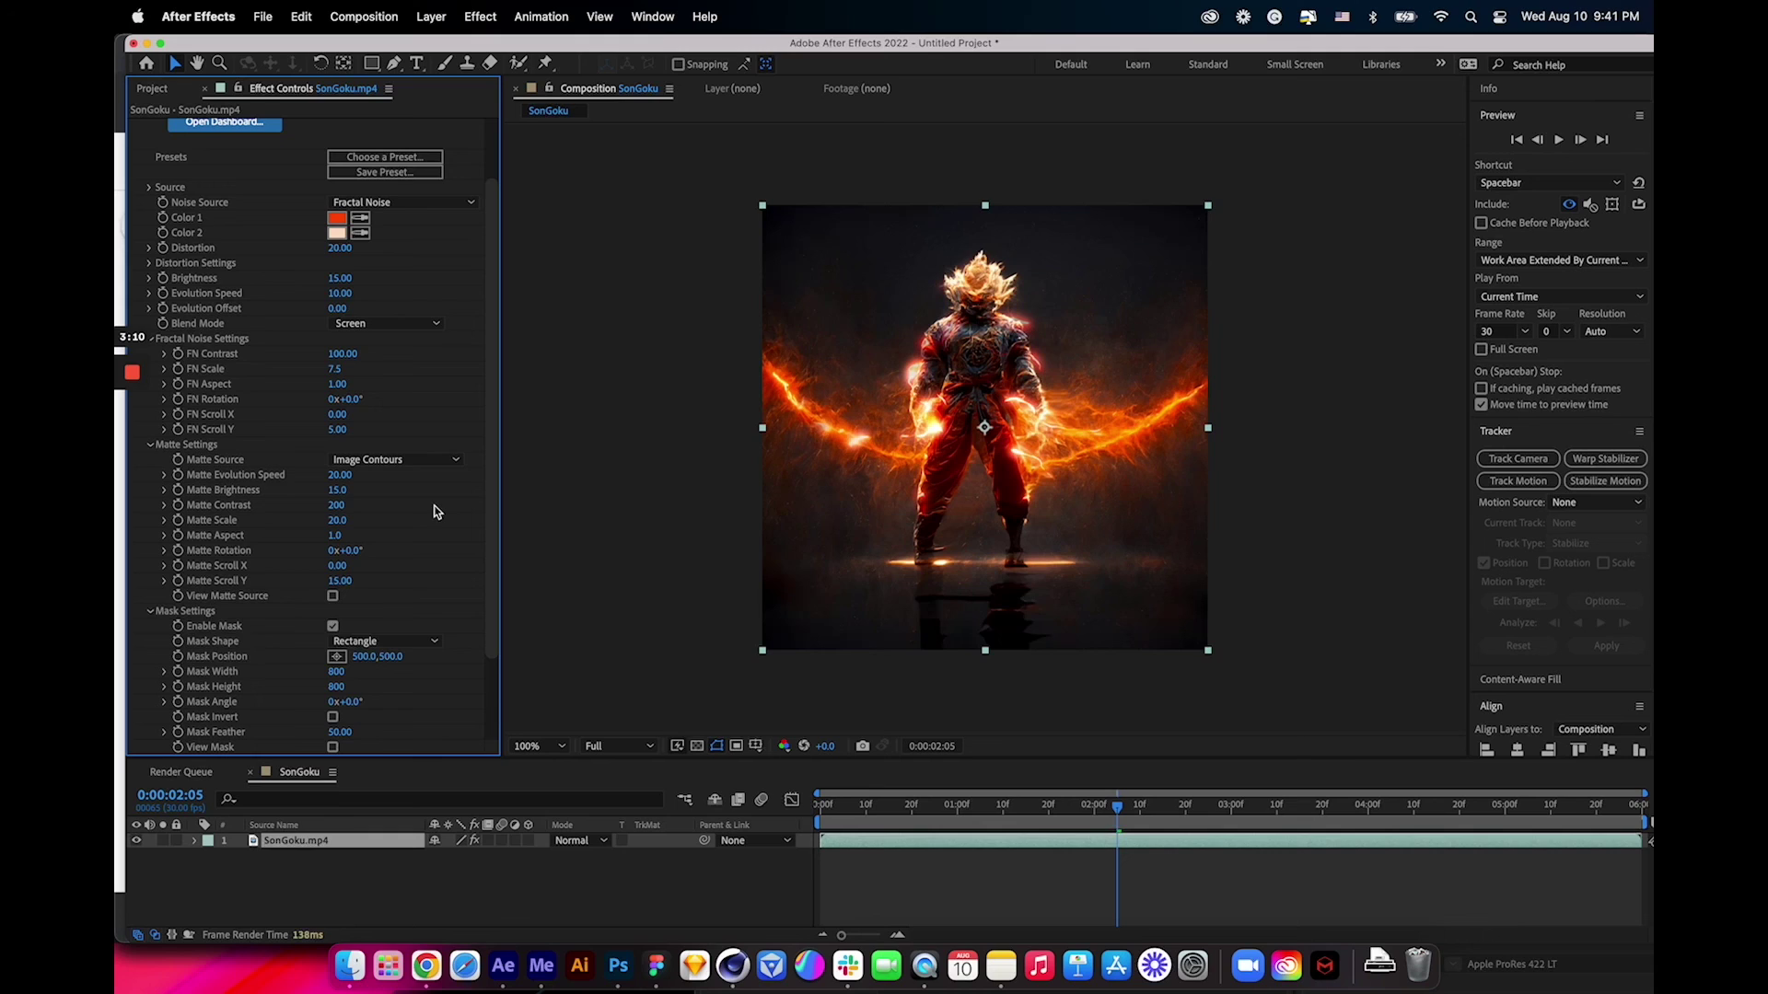
drag(490, 615, 494, 707)
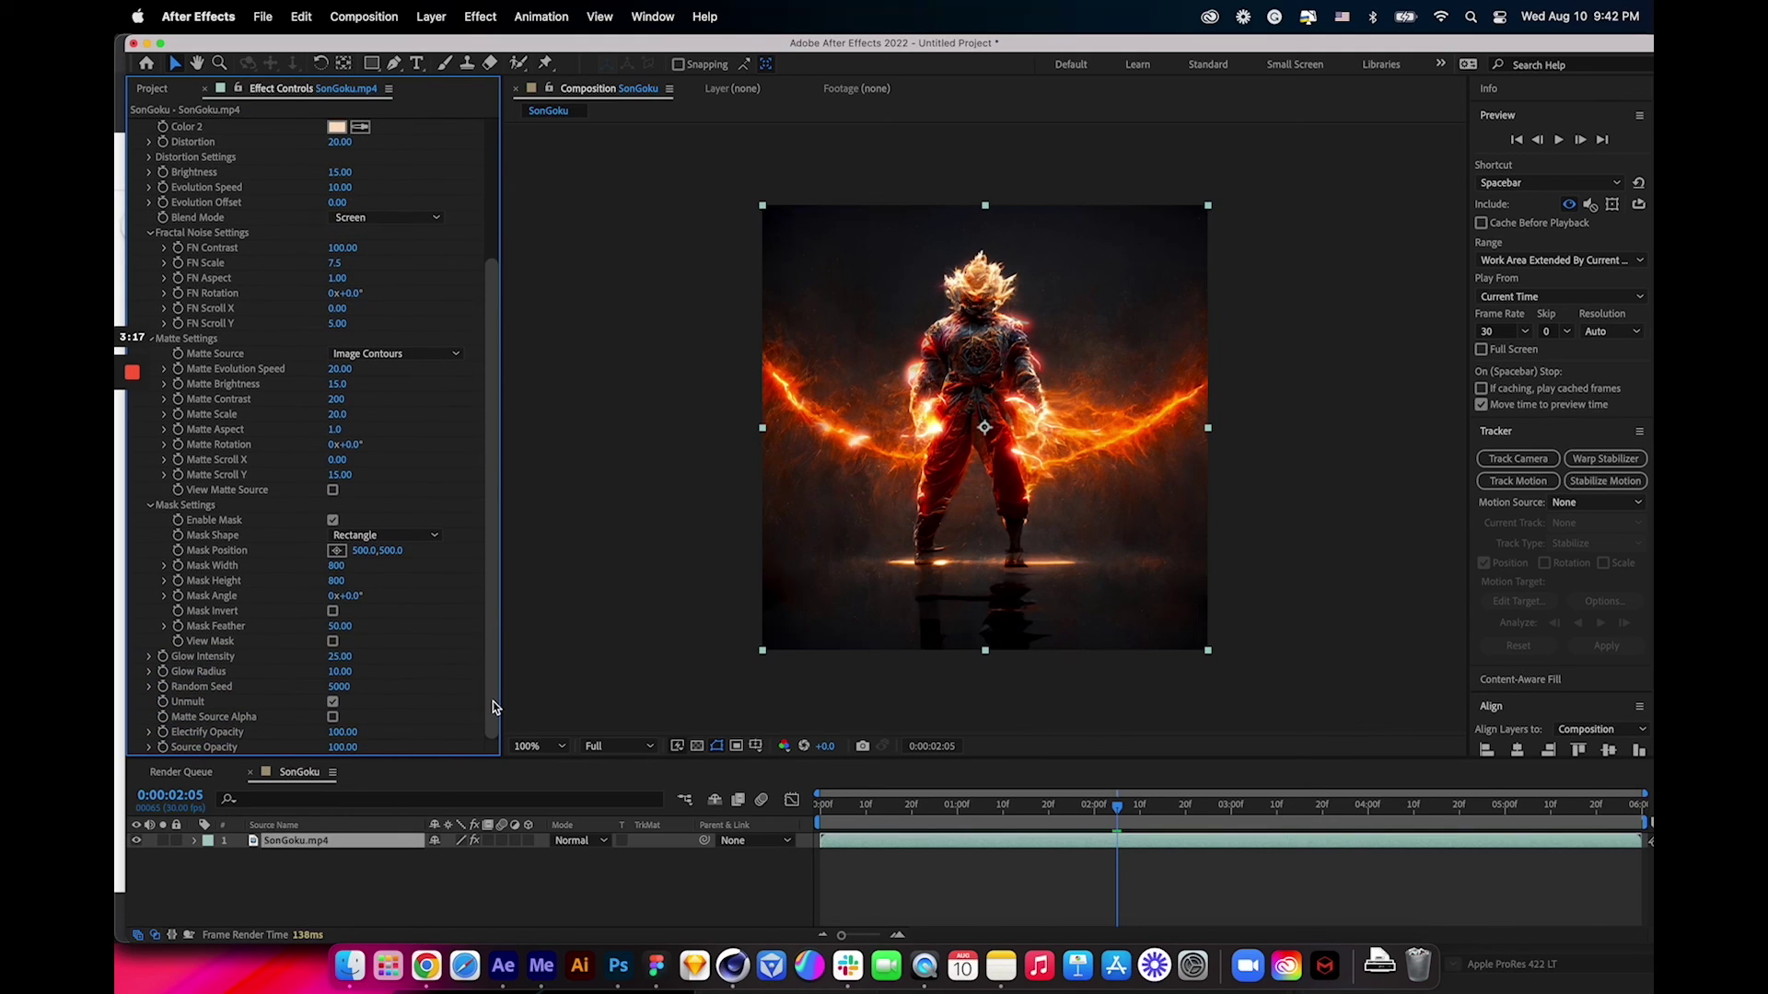
click(339, 656)
text(15)
key(Return)
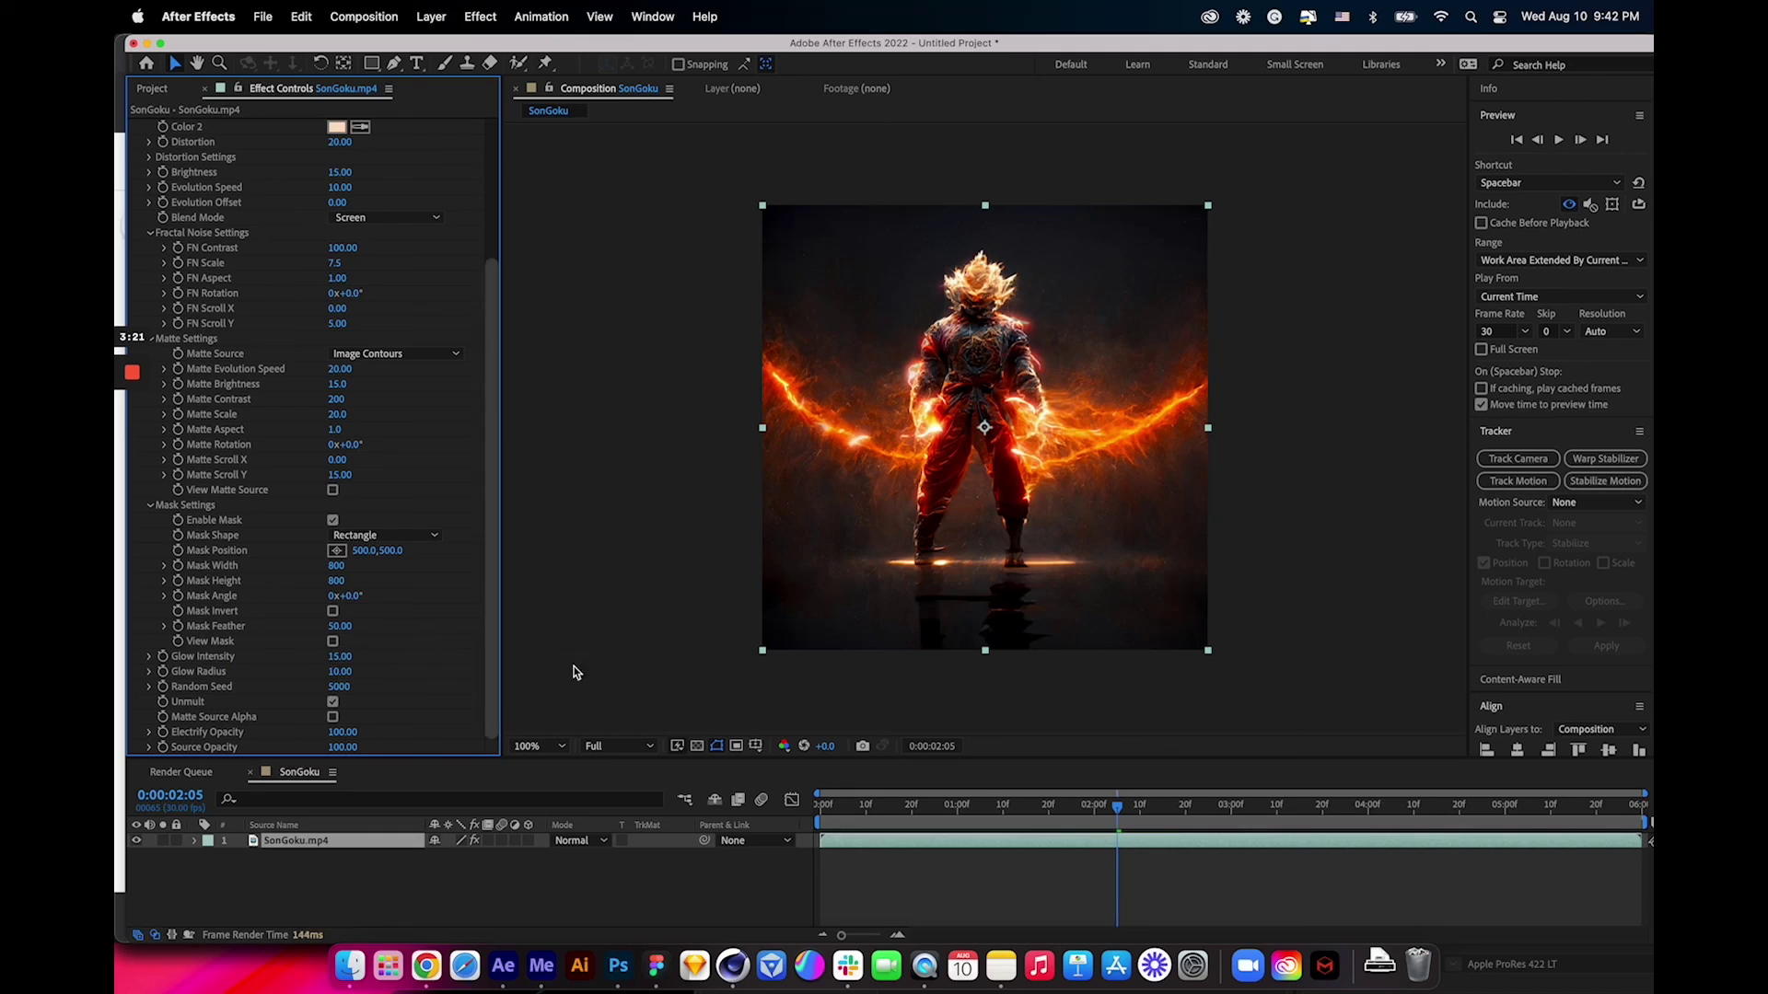
click(916, 806)
key(space)
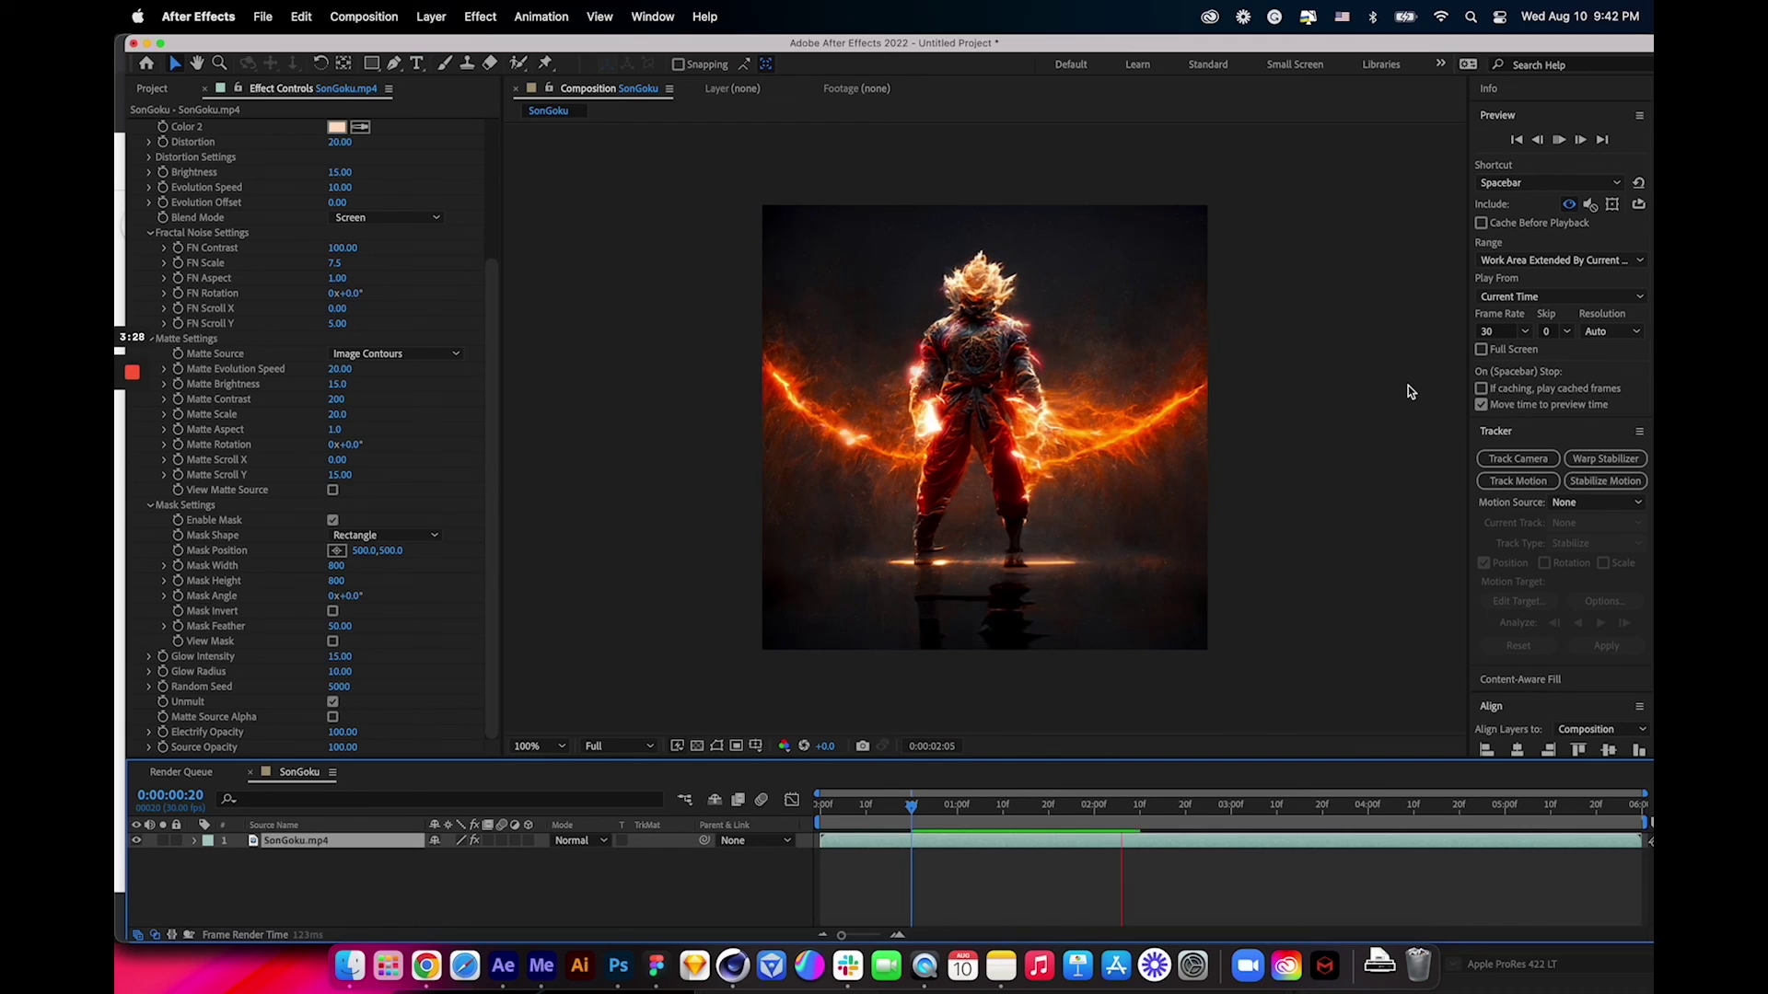
click(952, 803)
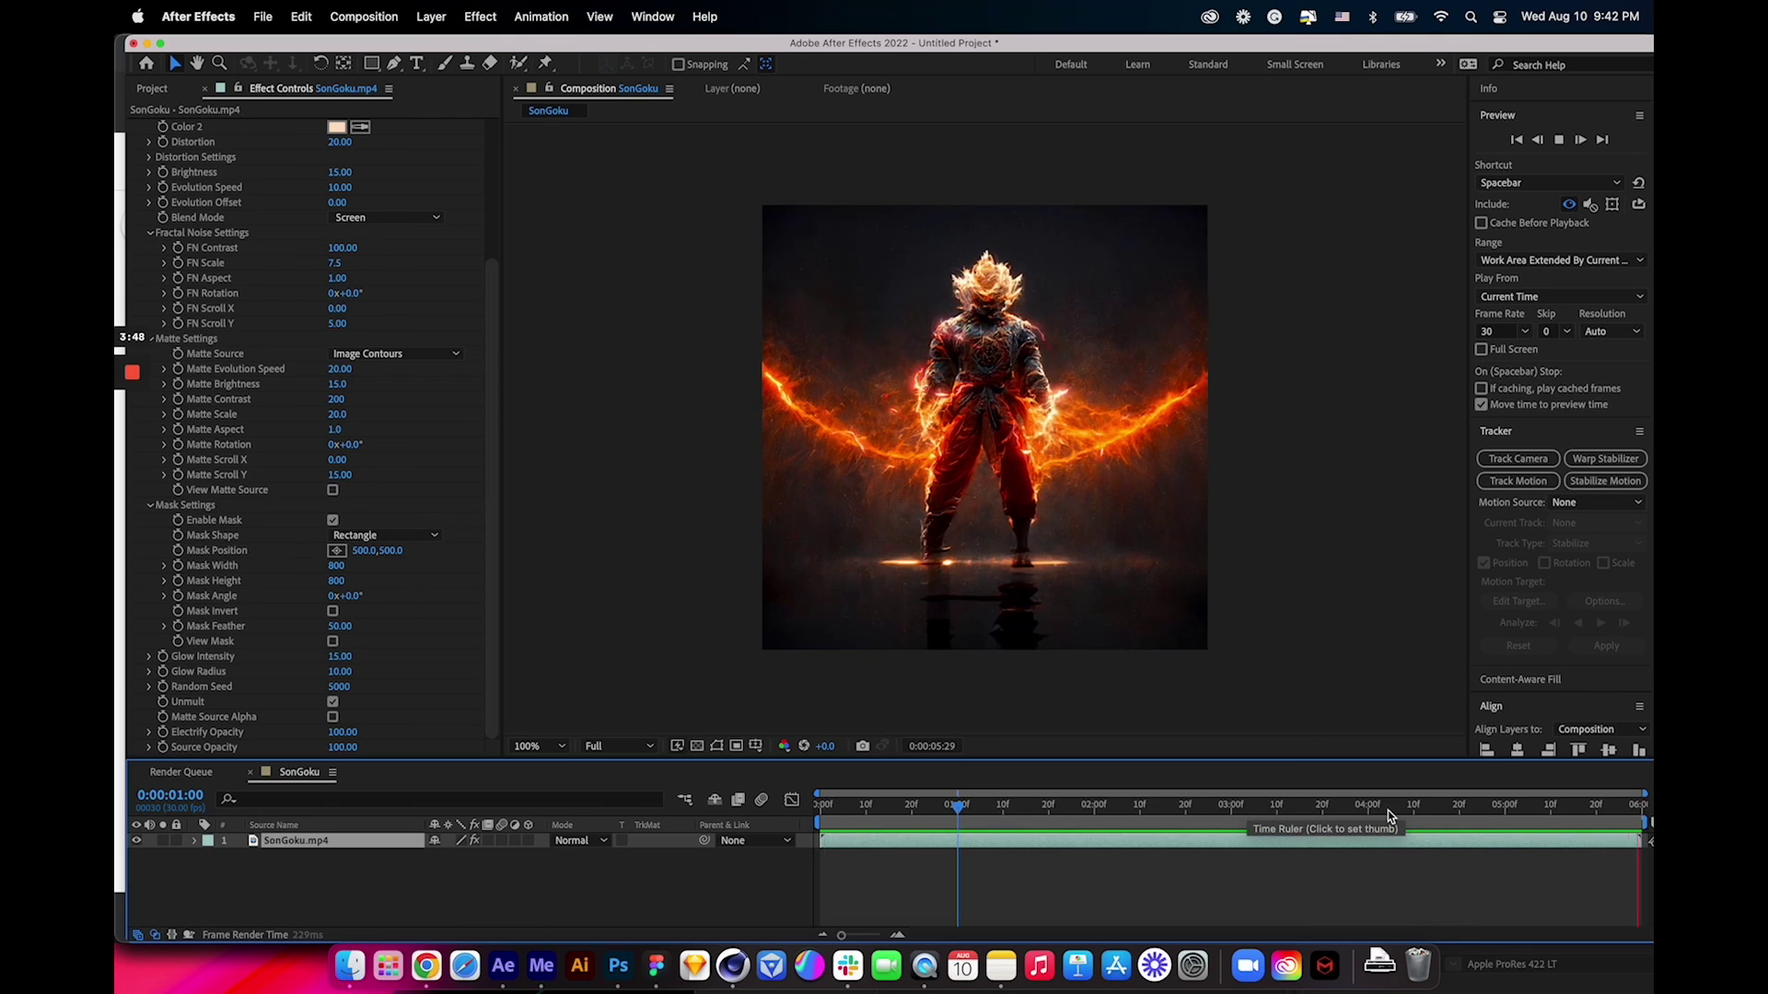
click(1518, 810)
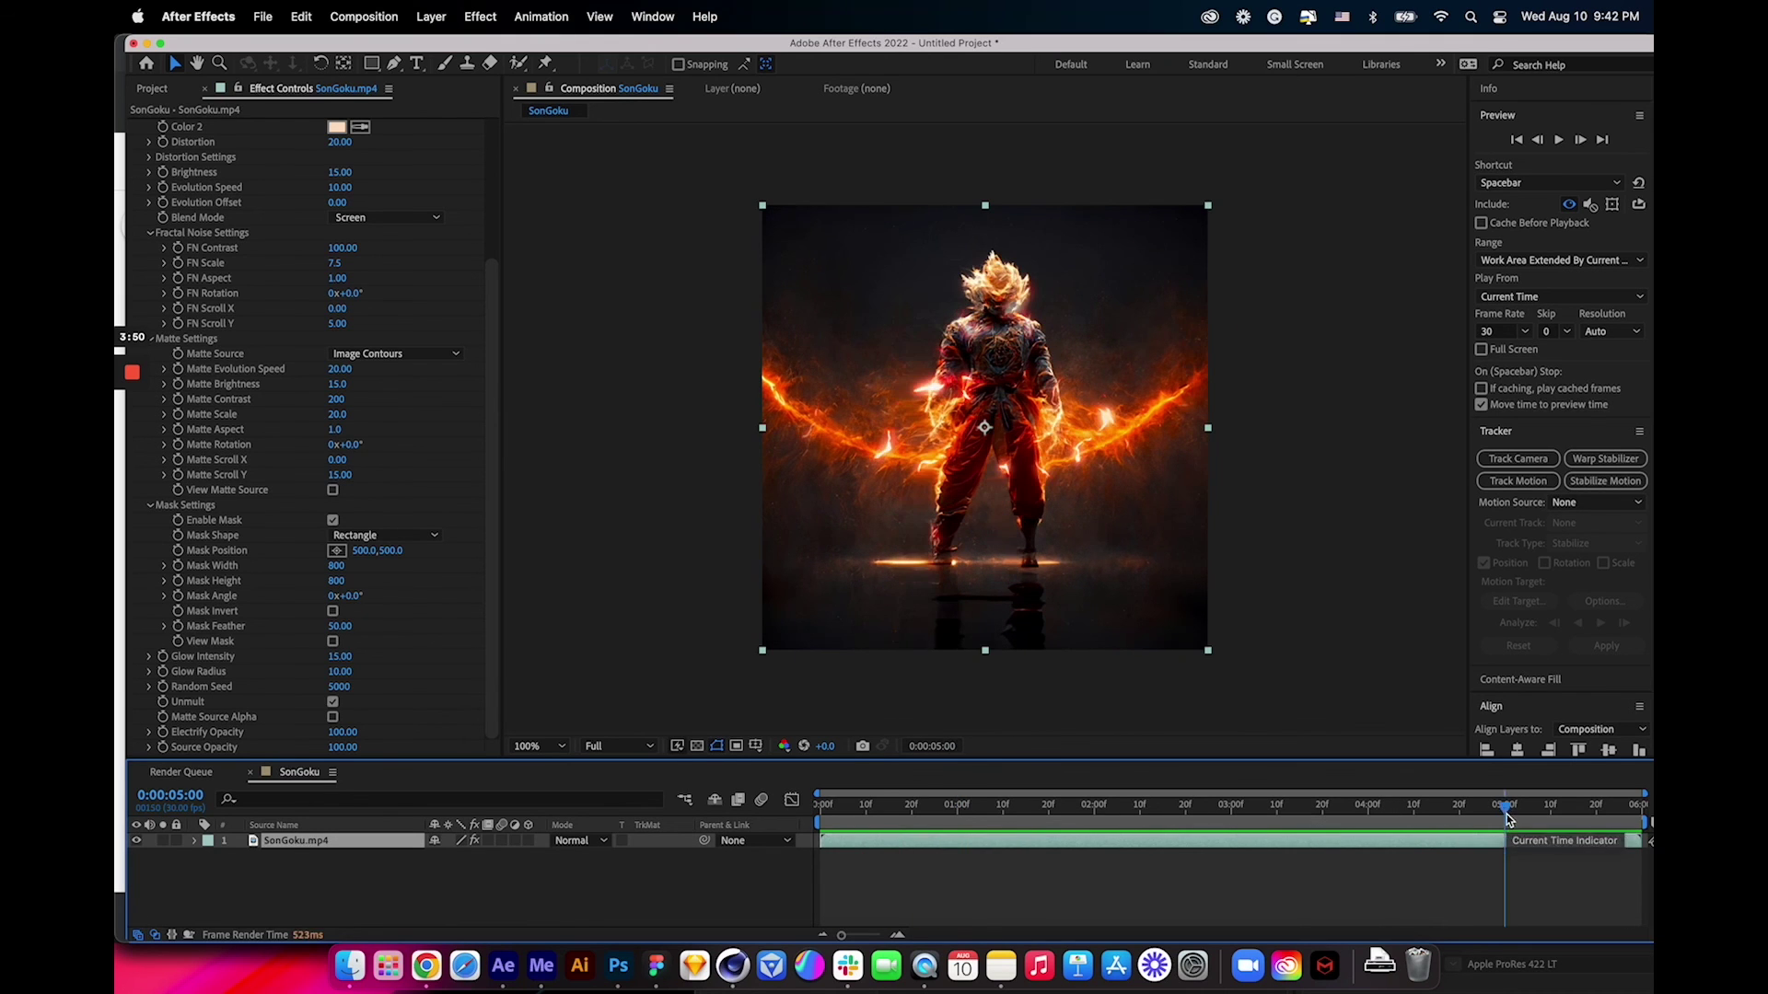